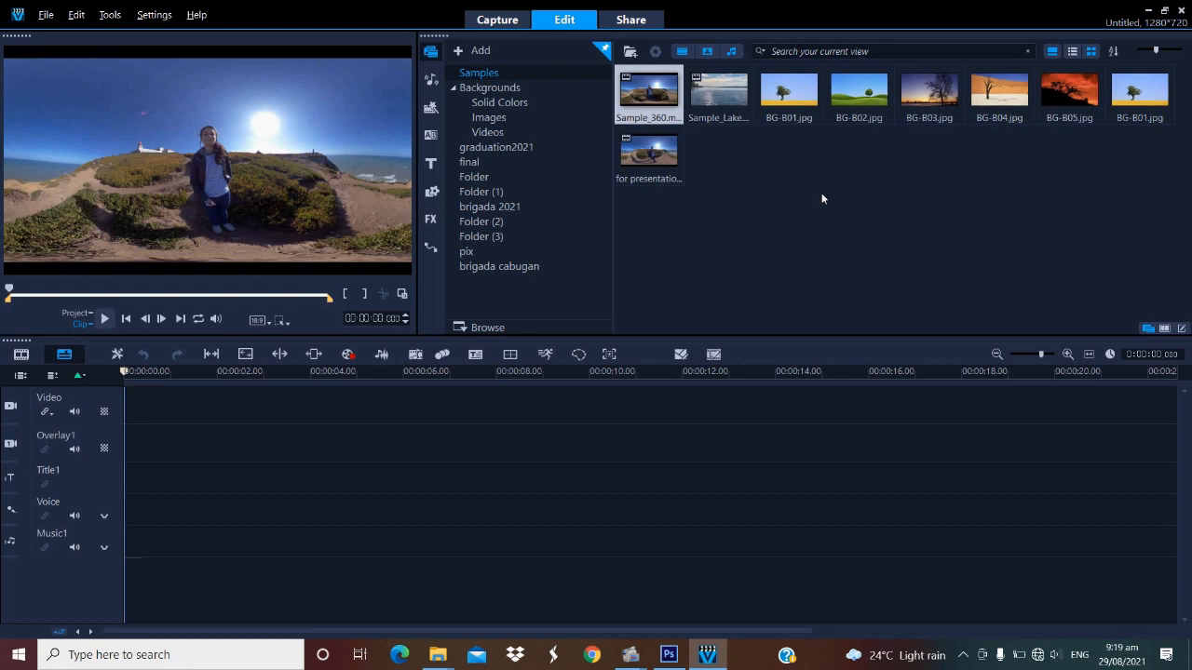
Look over the available menu commands and the Capture and Share workspaces, returning to the Edit workspace
{"action": "left_click", "coordinate": [46, 16]}
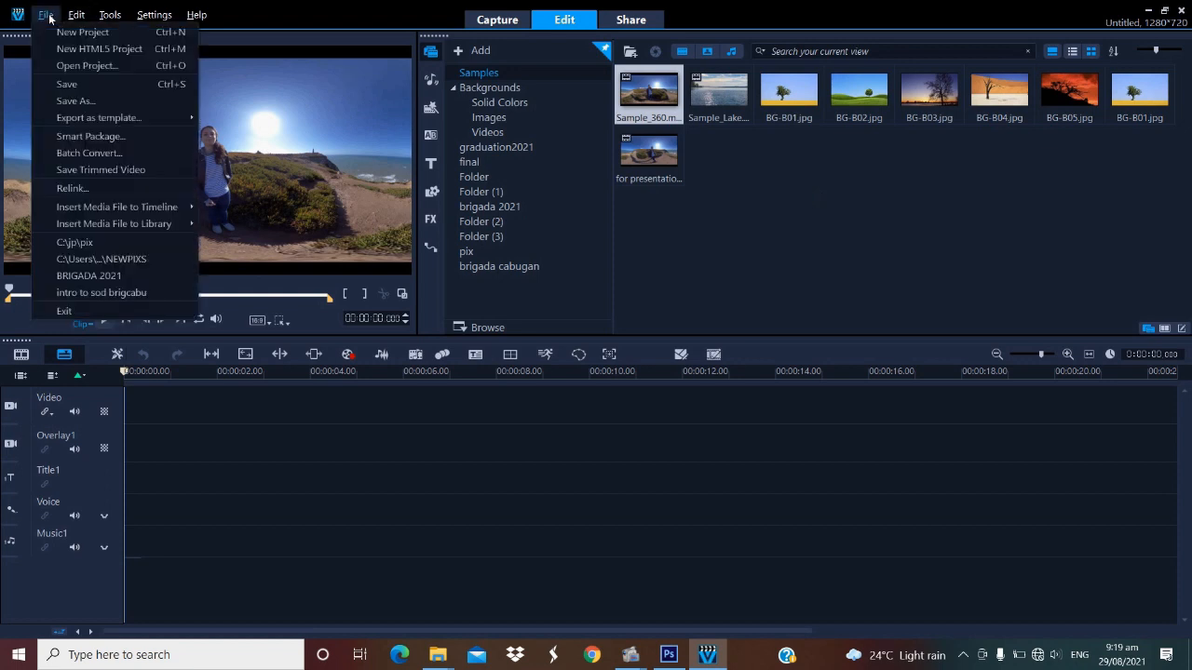
{"action": "mouse_move", "coordinate": [77, 18]}
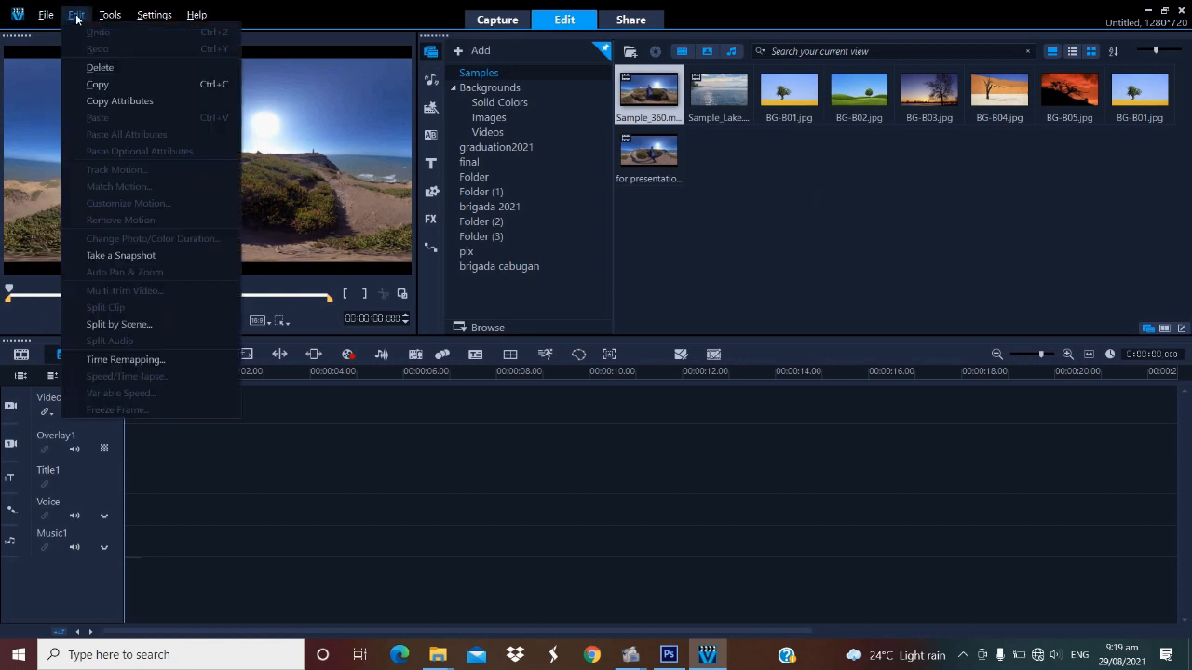
{"action": "mouse_move", "coordinate": [163, 16]}
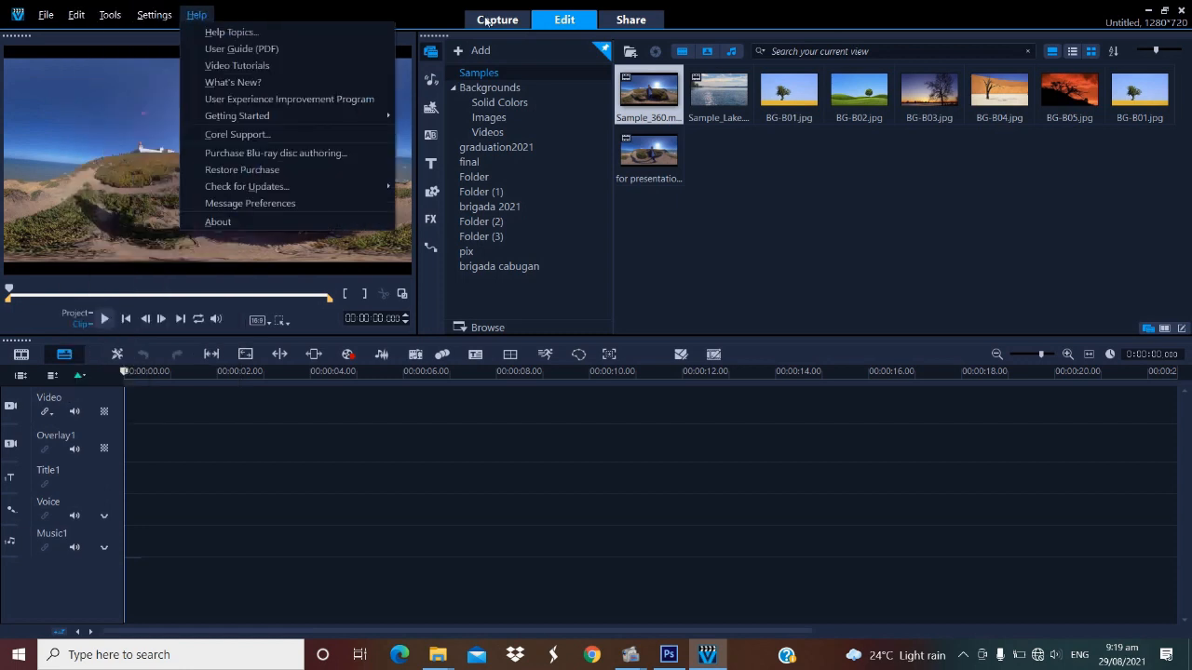
{"action": "left_click", "coordinate": [500, 22]}
{"action": "left_click", "coordinate": [499, 20]}
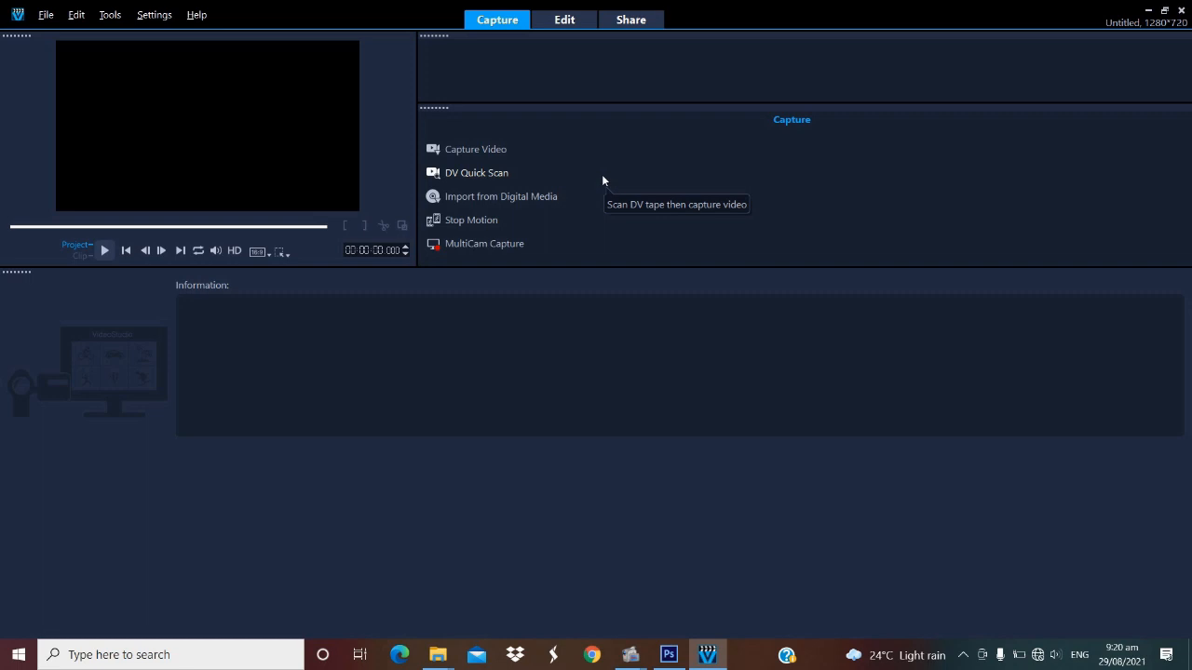
{"action": "left_click", "coordinate": [585, 20]}
{"action": "left_click", "coordinate": [628, 19]}
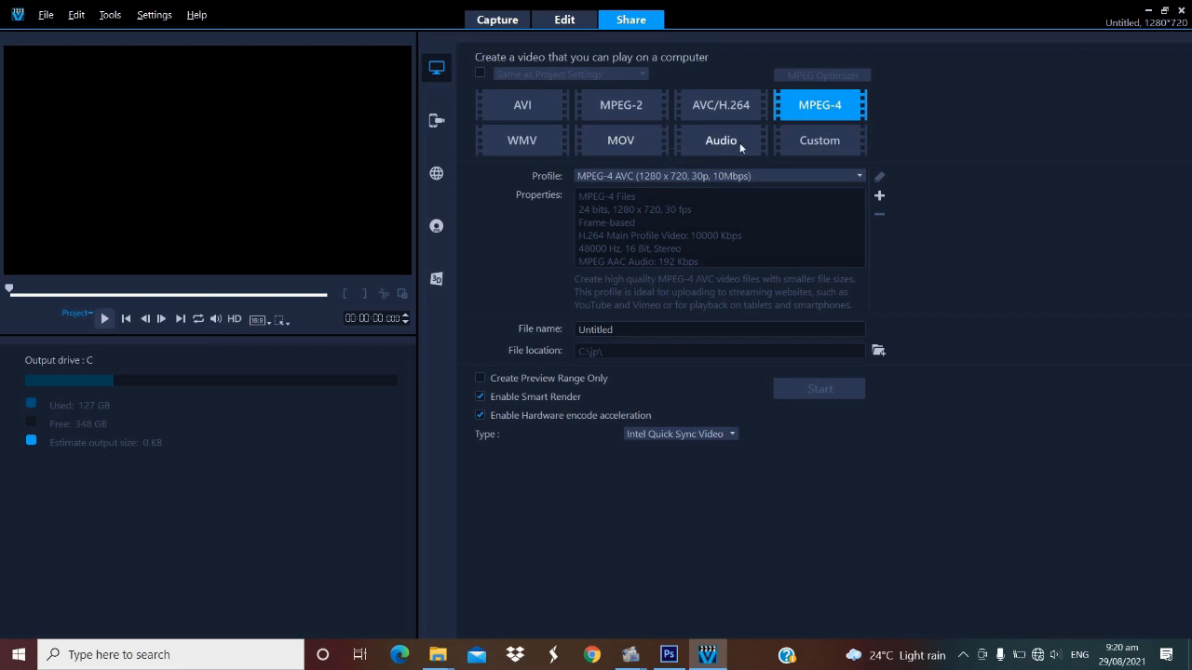
{"action": "left_click", "coordinate": [565, 19]}
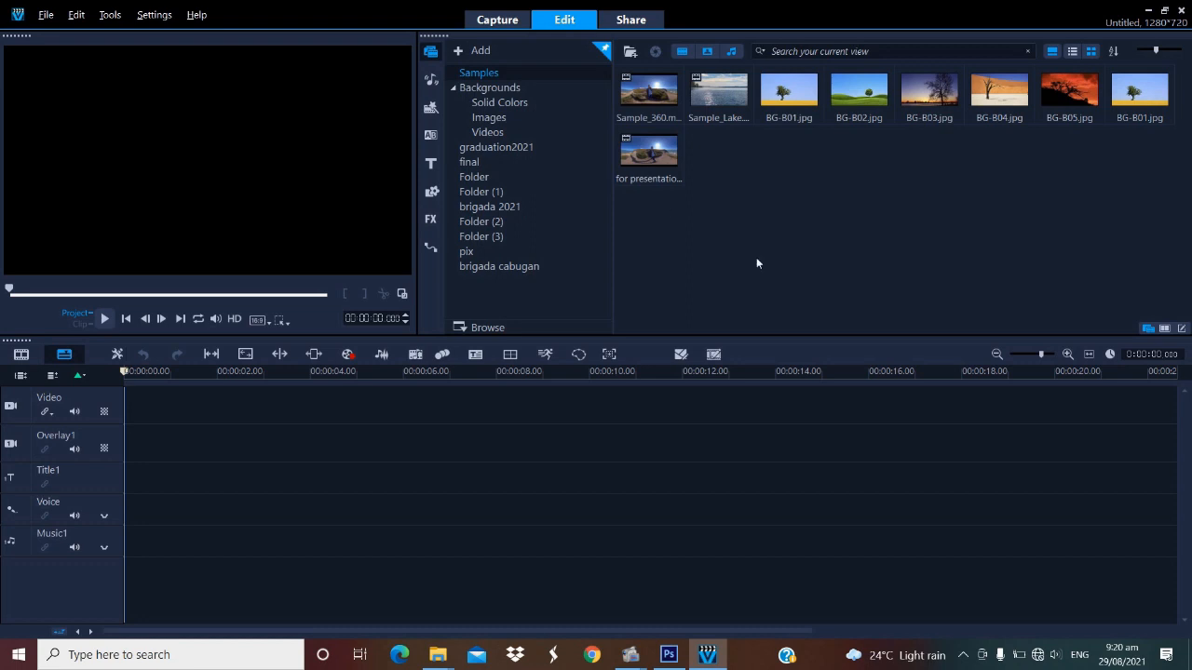
Browse the library's sound effects, templates, transitions, titles, graphics, filters and motion paths
{"action": "left_click", "coordinate": [433, 78]}
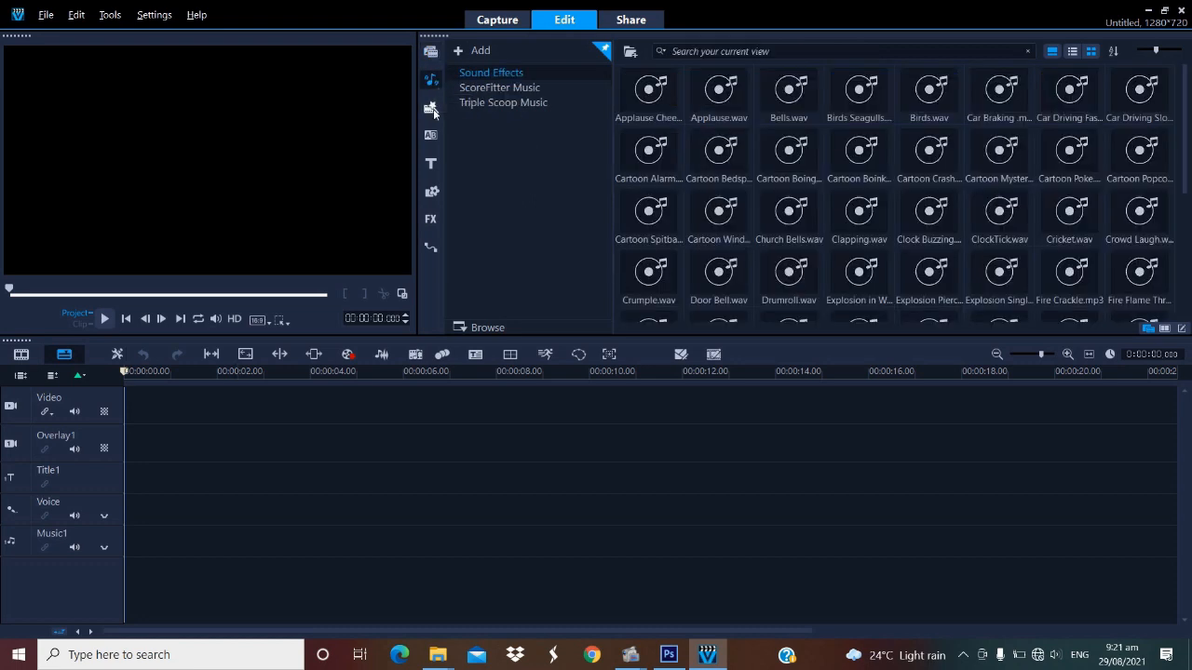
{"action": "left_click", "coordinate": [433, 110]}
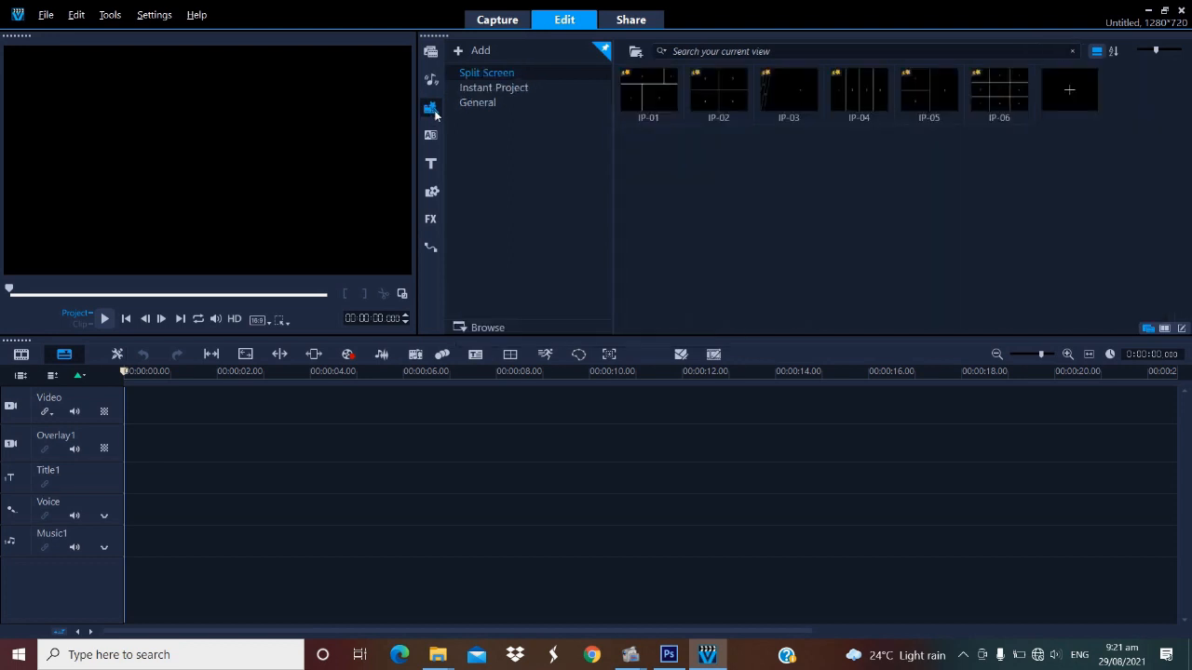
{"action": "left_click", "coordinate": [430, 135]}
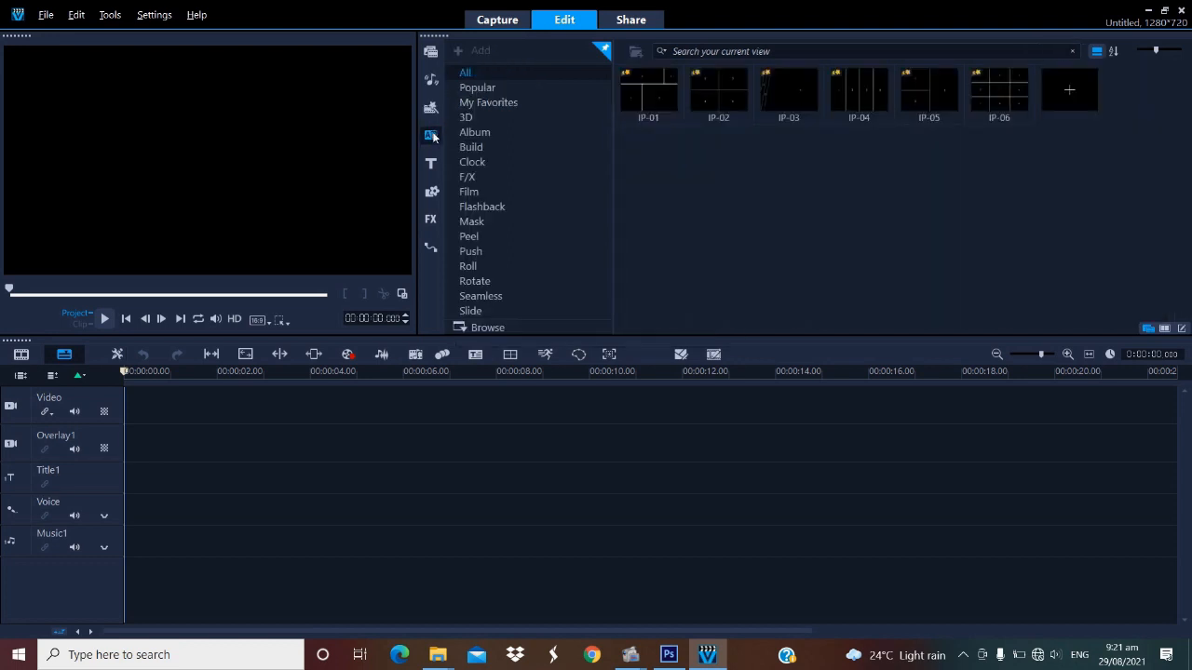
{"action": "left_click", "coordinate": [431, 166]}
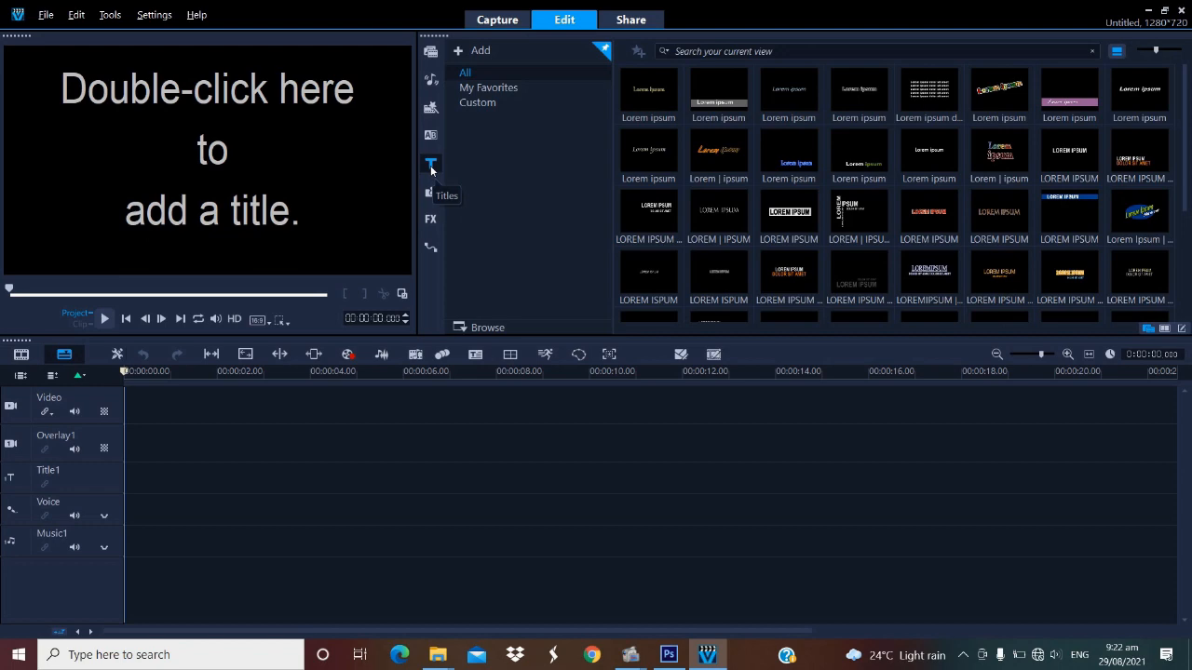
{"action": "left_click", "coordinate": [431, 192]}
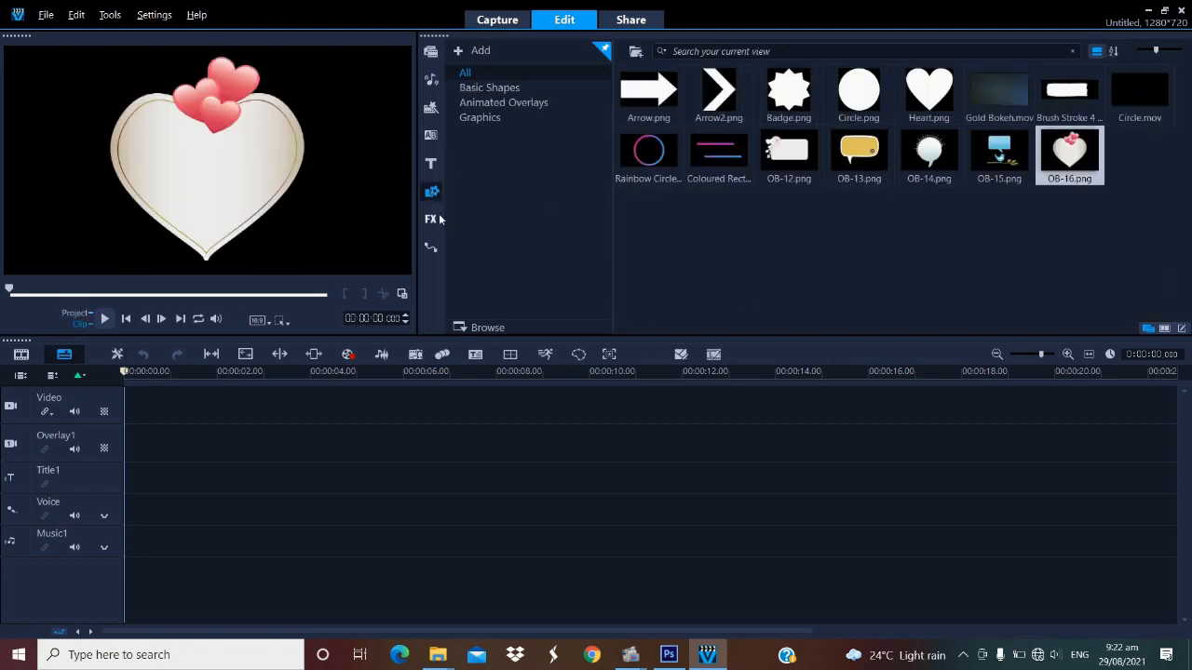
{"action": "left_click", "coordinate": [432, 219]}
{"action": "left_click", "coordinate": [431, 246]}
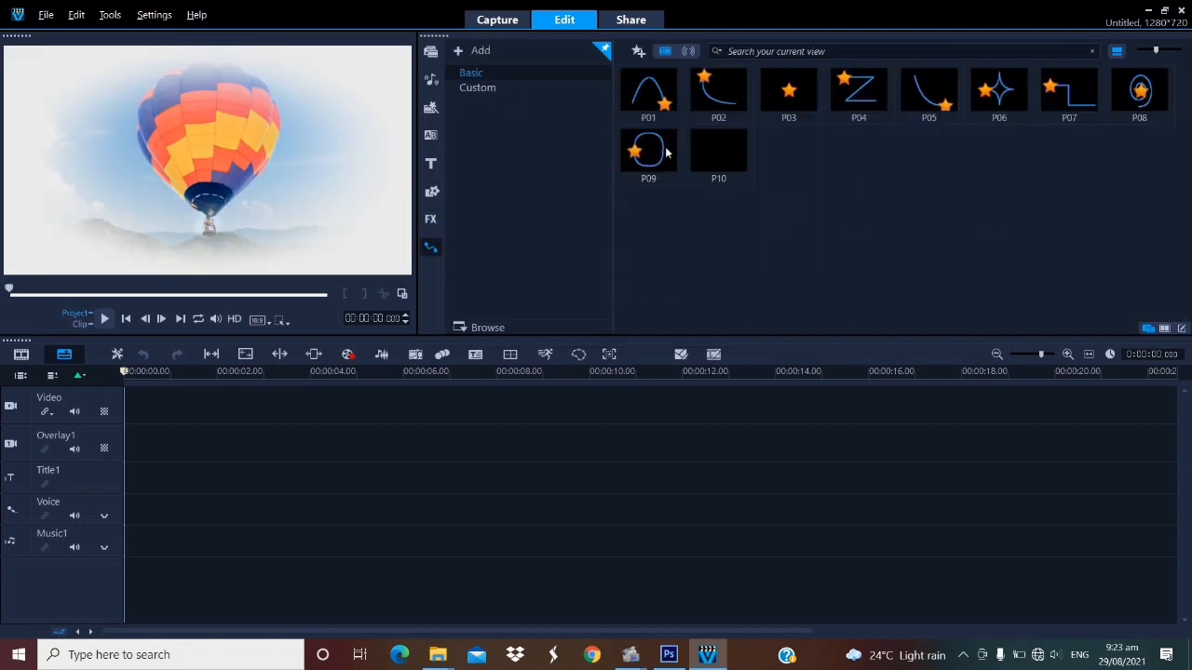
{"action": "left_click", "coordinate": [431, 135]}
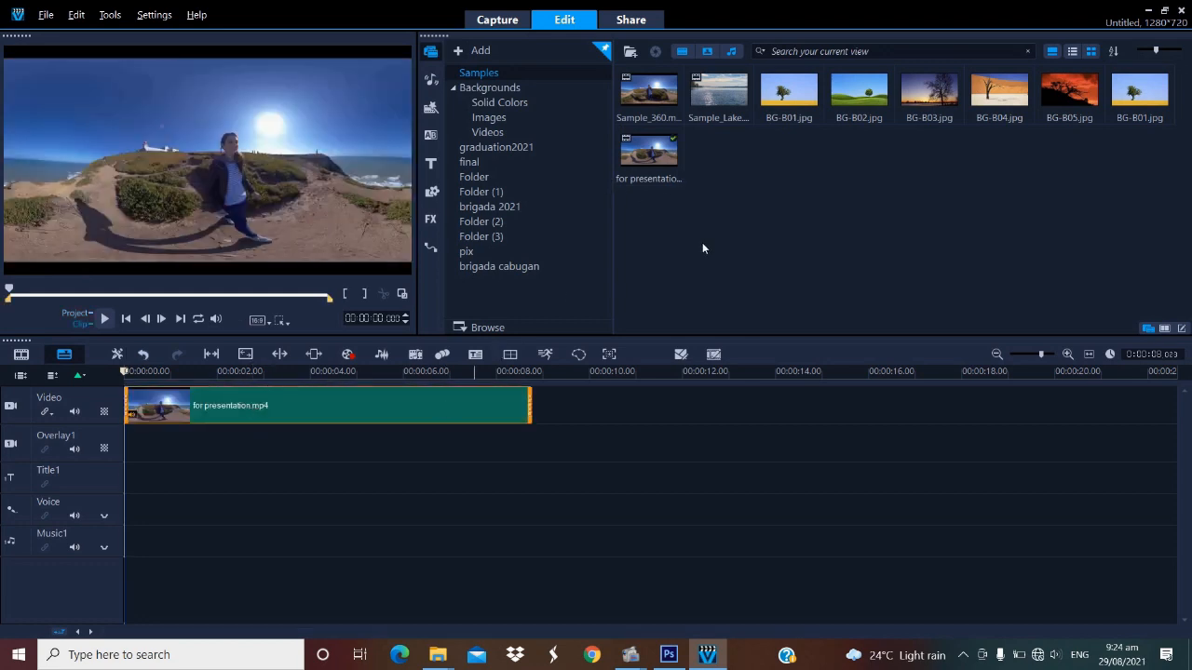
Add the Sample_Lake video to the Video track directly after the for presentation.mp4 clip
{"action": "left_click", "coordinate": [702, 243]}
{"action": "left_click_drag", "start_coordinate": [731, 86], "coordinate": [536, 411]}
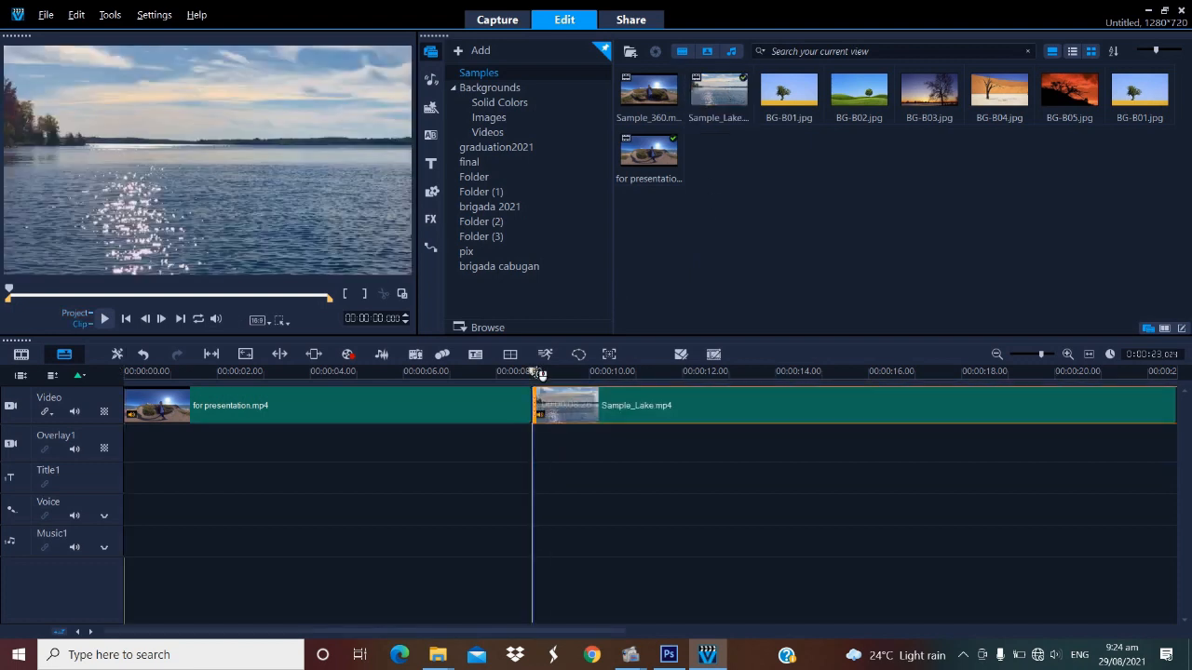
Split the Sample_Lake.mp4 clip at about the 17-second mark of the timeline and delete the part after the cut
{"action": "left_click", "coordinate": [542, 373]}
{"action": "left_click_drag", "start_coordinate": [542, 374], "coordinate": [962, 337]}
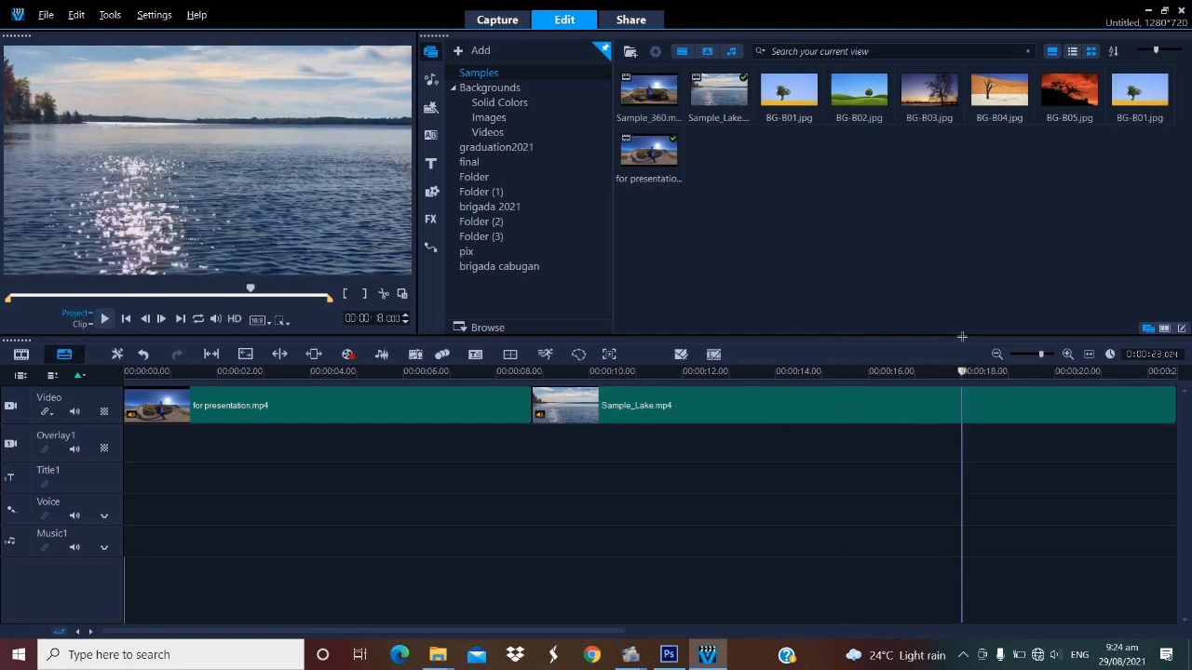
{"action": "left_click", "coordinate": [920, 405]}
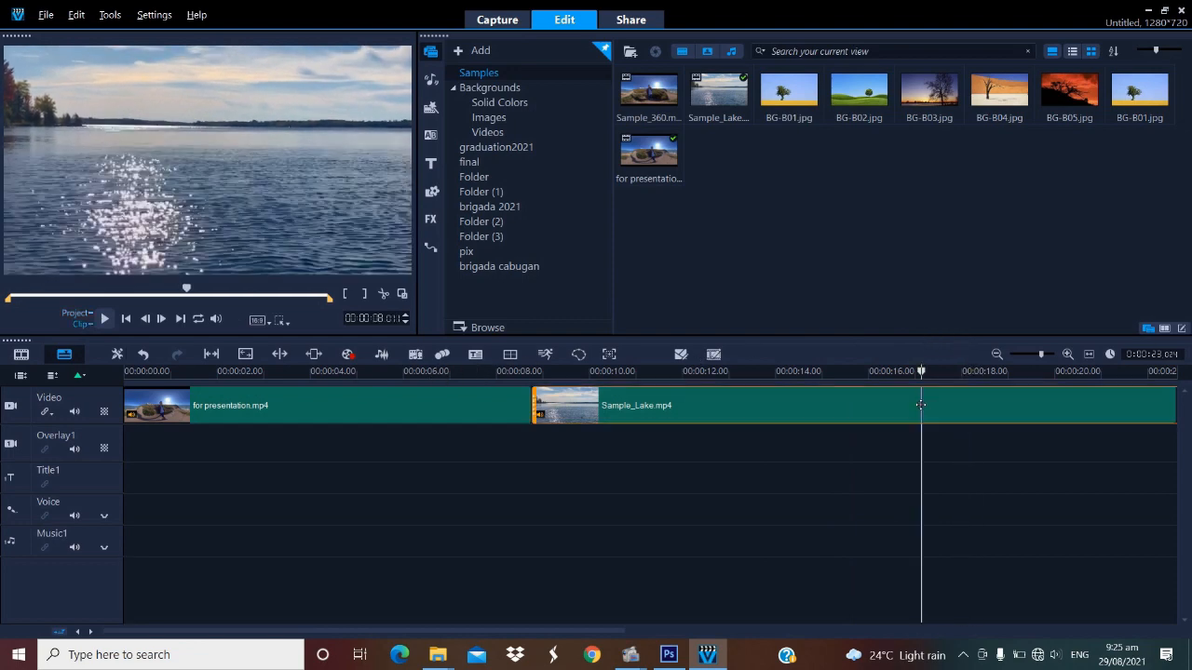
{"action": "left_click", "coordinate": [384, 296]}
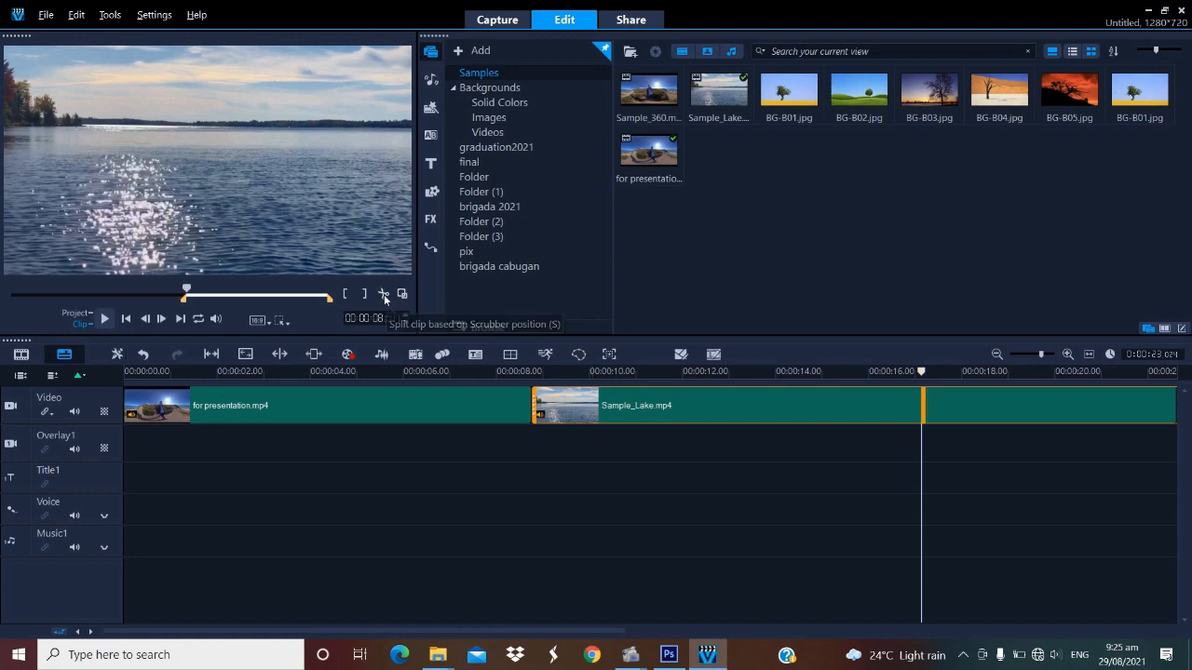
{"action": "left_click", "coordinate": [880, 410]}
{"action": "left_click", "coordinate": [984, 407]}
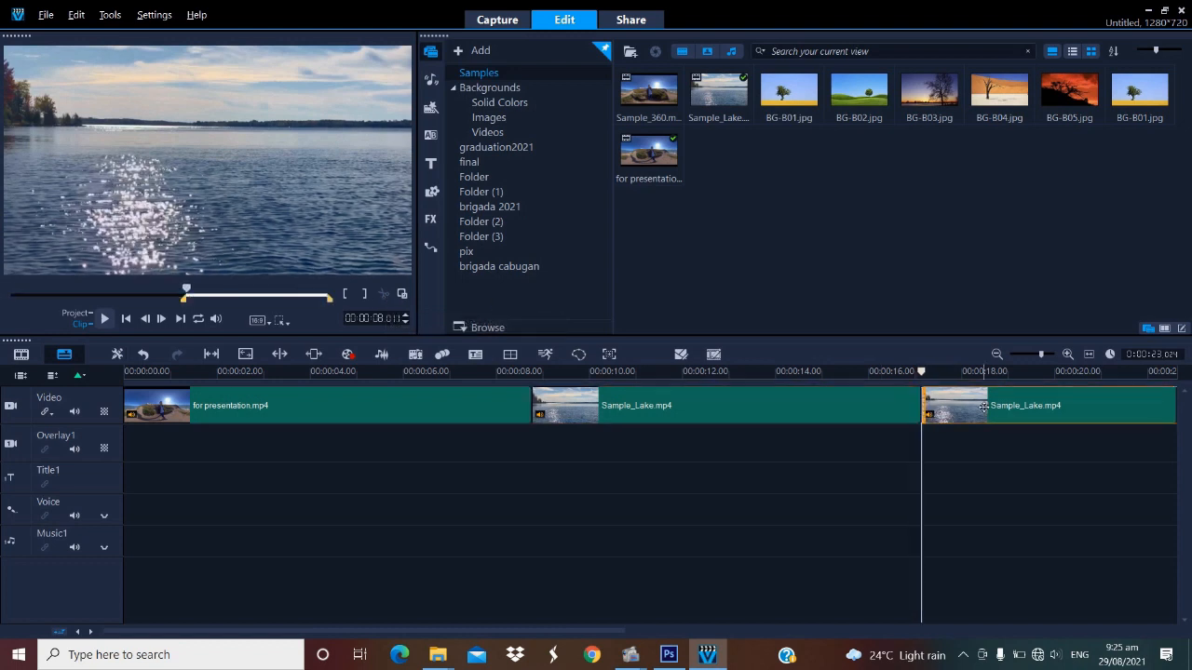
{"action": "key", "text": "Delete"}
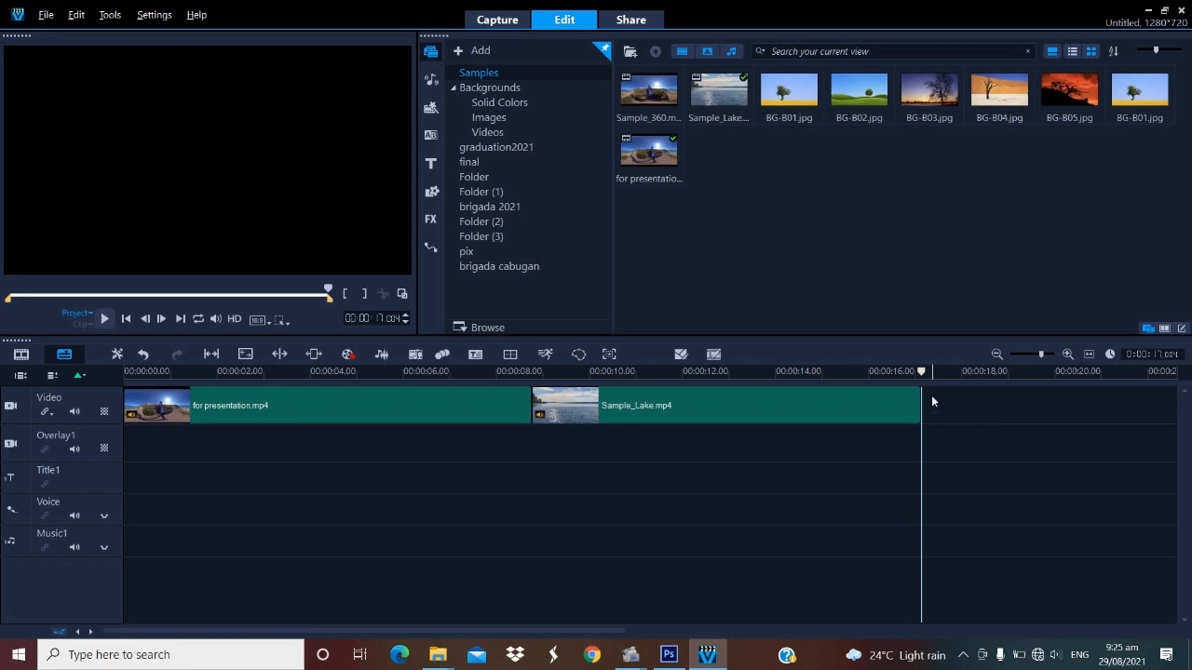
Play back the shortened two-clip sequence from the start of the timeline
{"action": "left_click", "coordinate": [897, 410]}
{"action": "mouse_move", "coordinate": [920, 410]}
{"action": "left_mouse_down"}
{"action": "mouse_move", "coordinate": [788, 413]}
{"action": "mouse_move", "coordinate": [920, 412]}
{"action": "left_mouse_up"}
{"action": "left_click_drag", "start_coordinate": [538, 398], "coordinate": [69, 389]}
{"action": "key", "text": "space"}
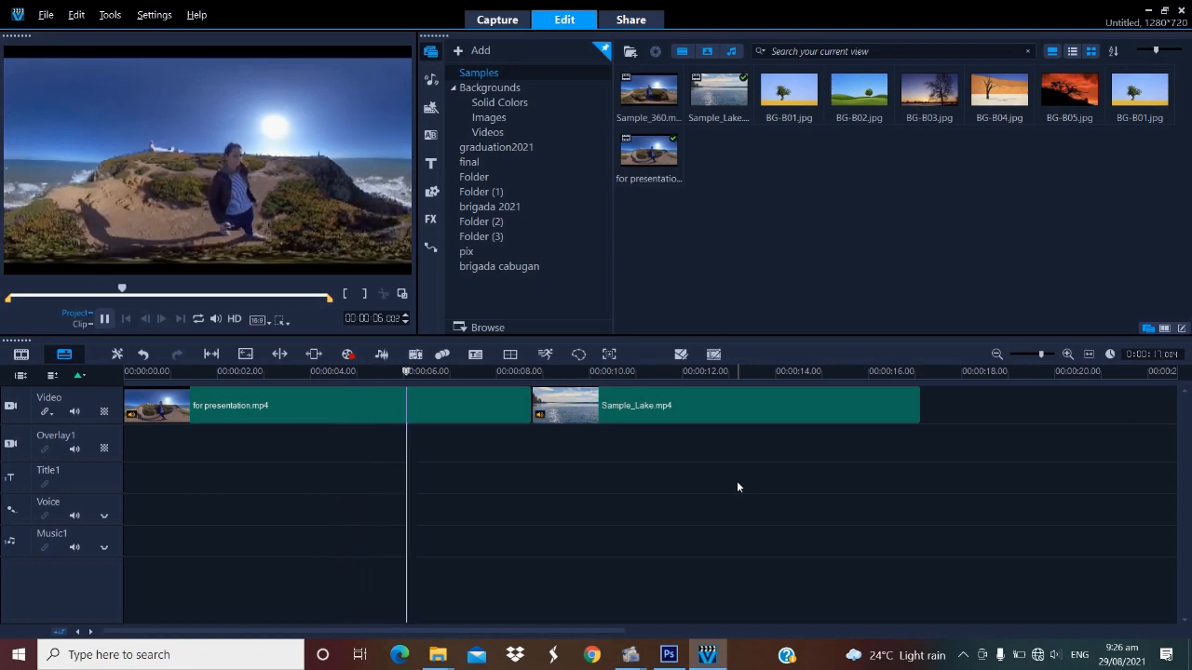
{"action": "key", "text": "space"}
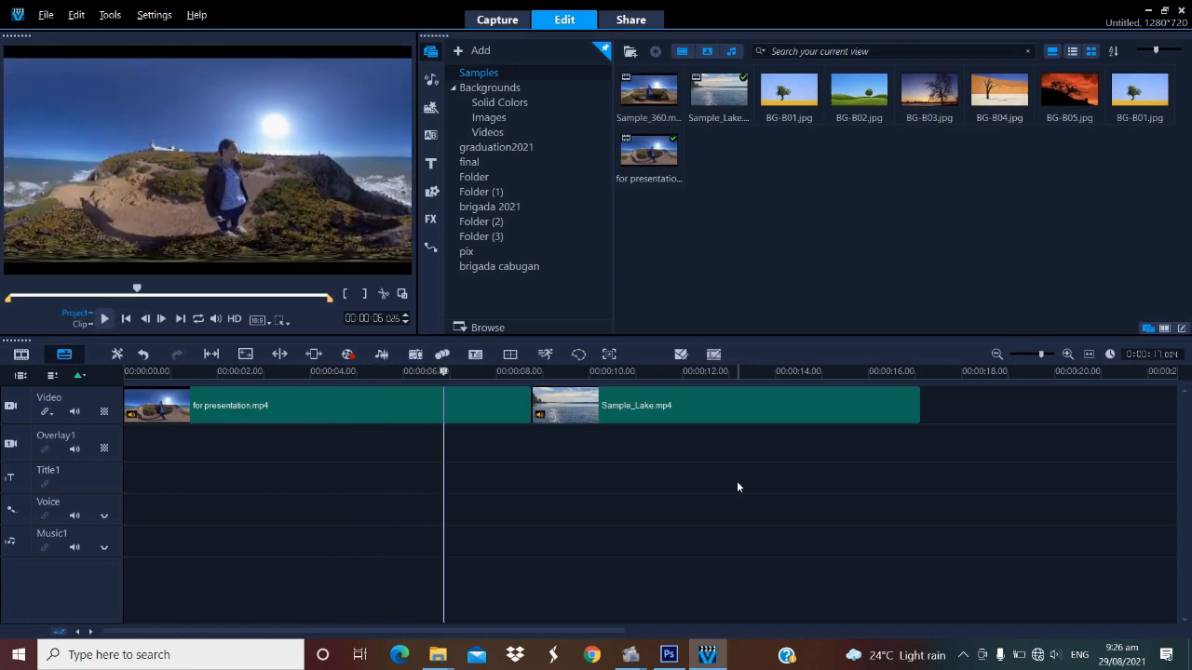
Mute the audio of the for presentation.mp4 clip and play the project from the beginning to check it
{"action": "left_click", "coordinate": [336, 413]}
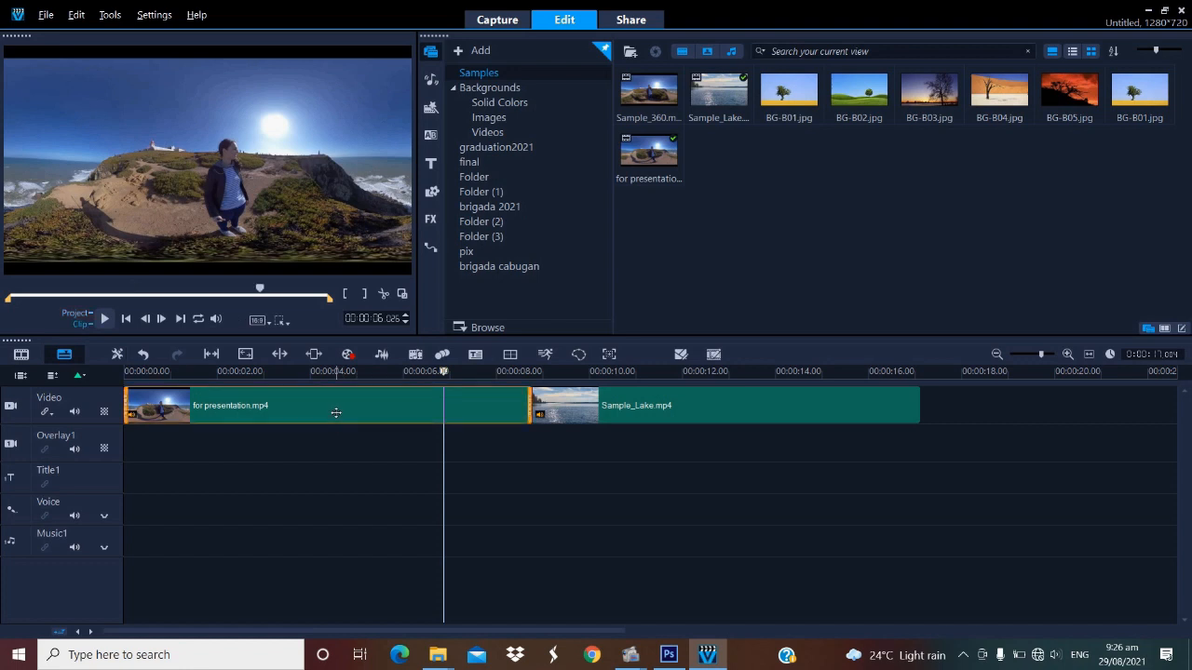
{"action": "double_click", "coordinate": [336, 413]}
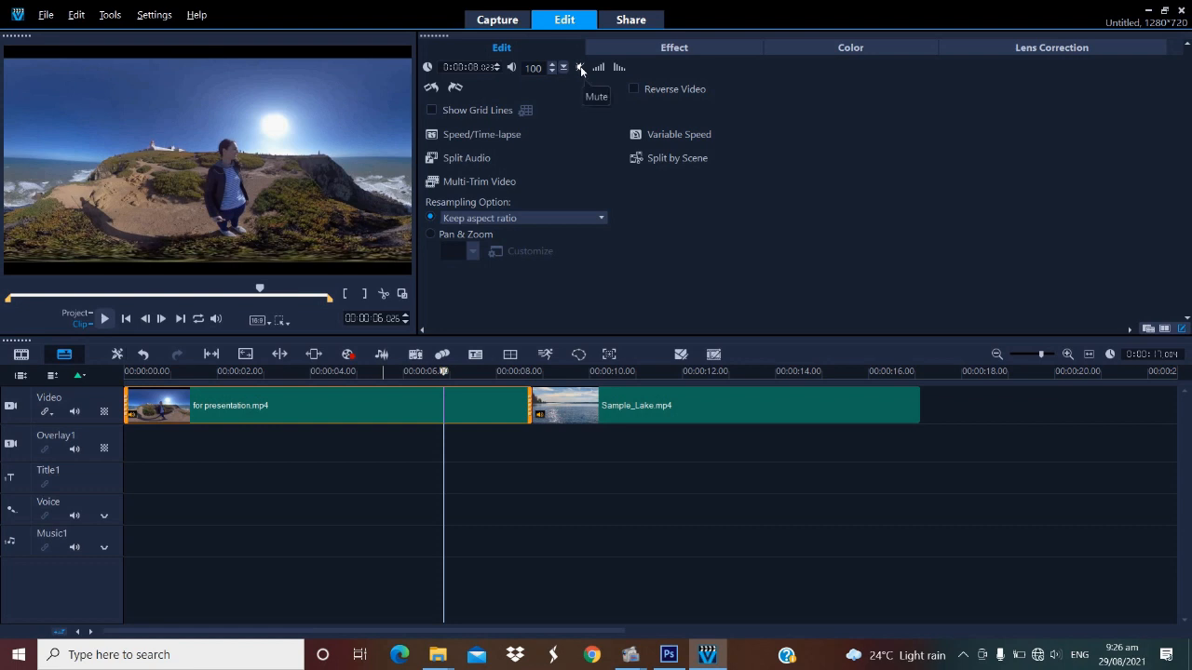
{"action": "left_click", "coordinate": [581, 70]}
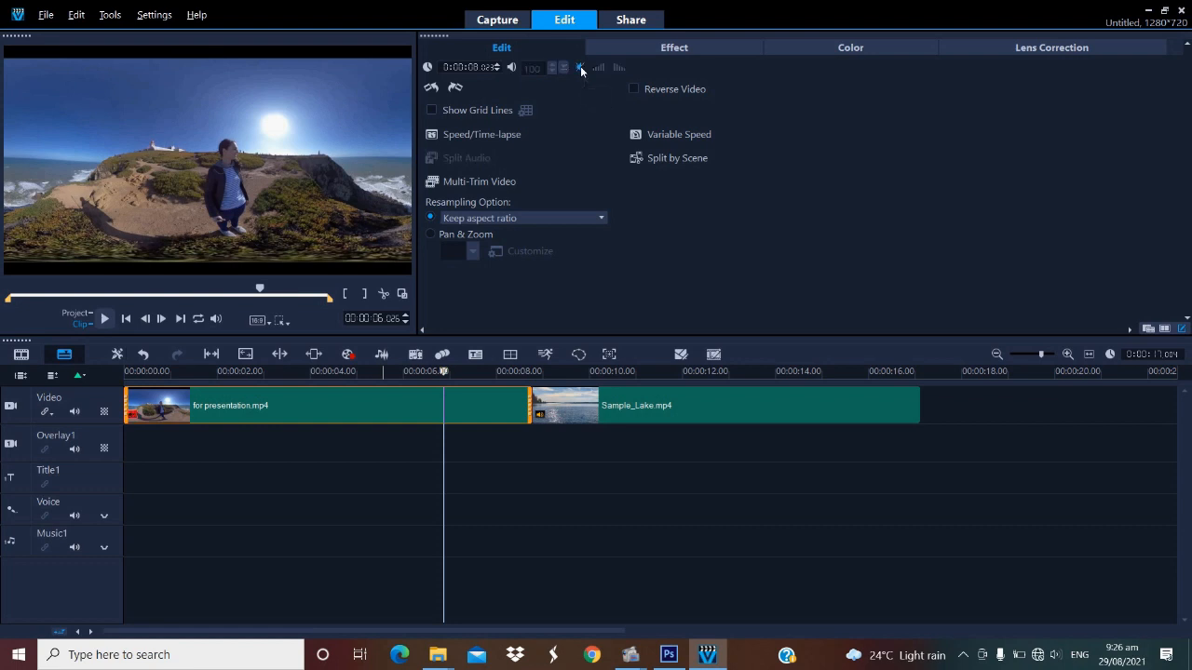
{"action": "left_click", "coordinate": [124, 372]}
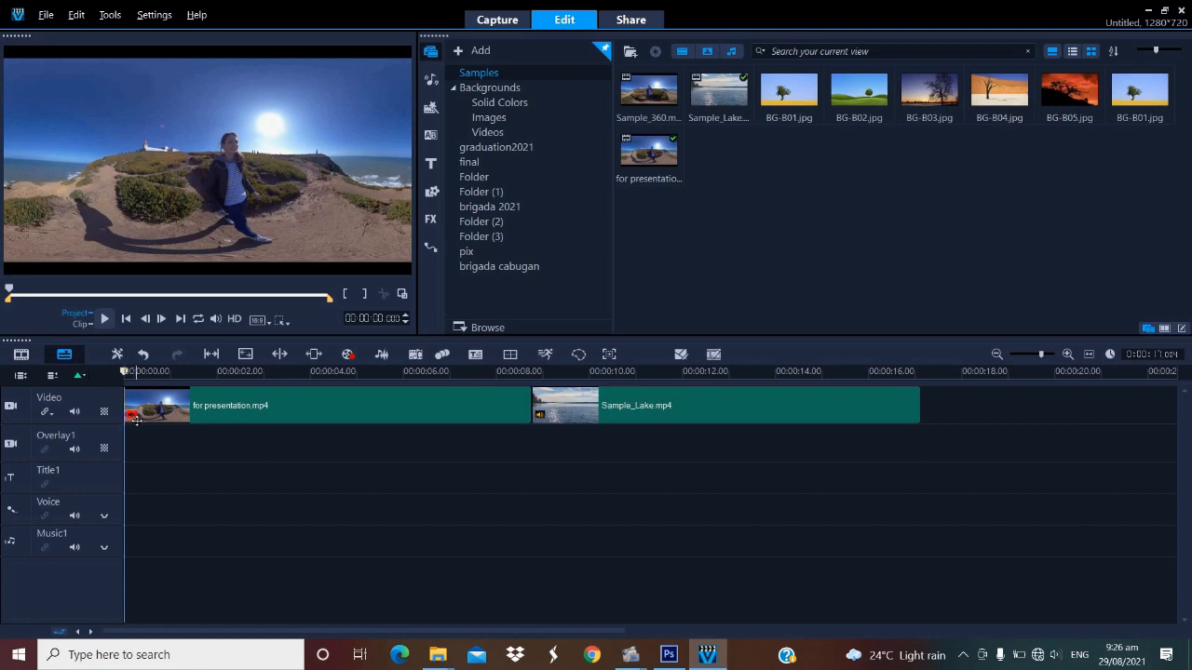
{"action": "key", "text": "space"}
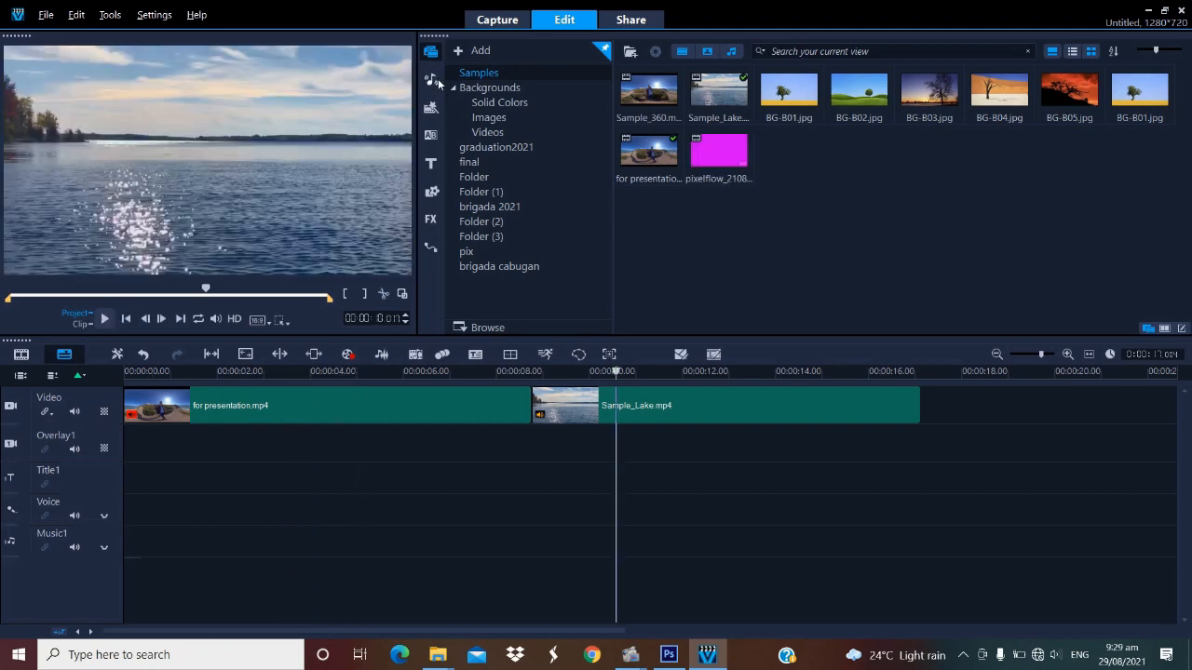
Import the audio file Hannon - Jeremy Black into the sound library and place it at the start of the Music1 track
{"action": "left_click", "coordinate": [435, 81]}
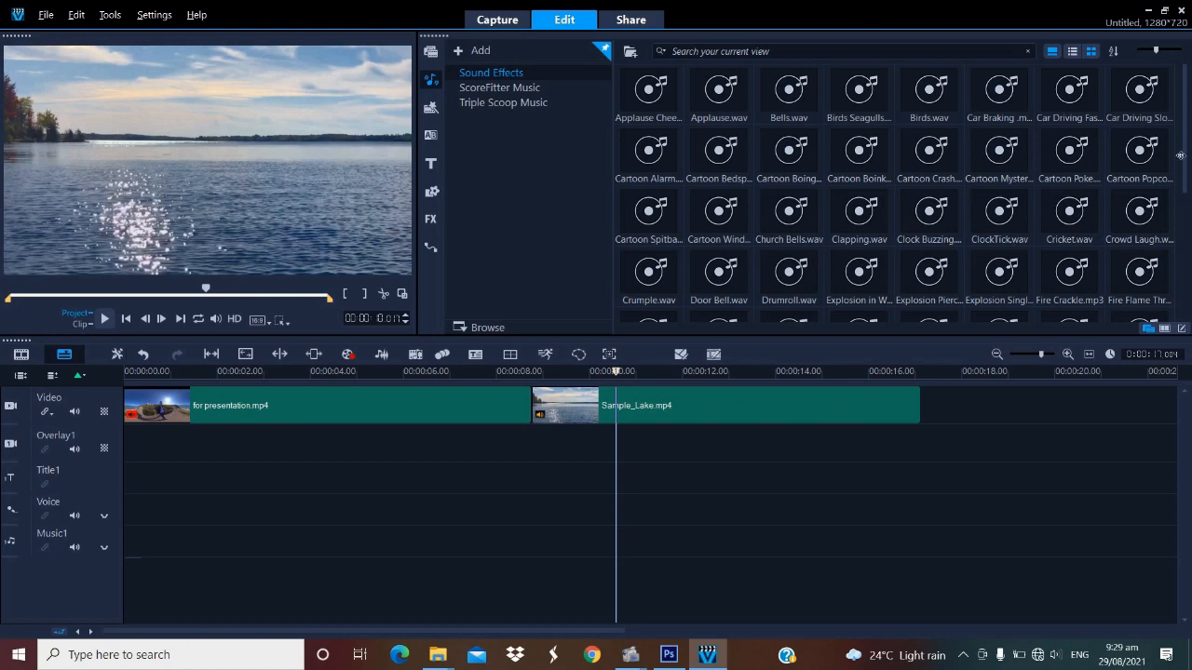
{"action": "left_click_drag", "start_coordinate": [1181, 157], "coordinate": [1178, 303]}
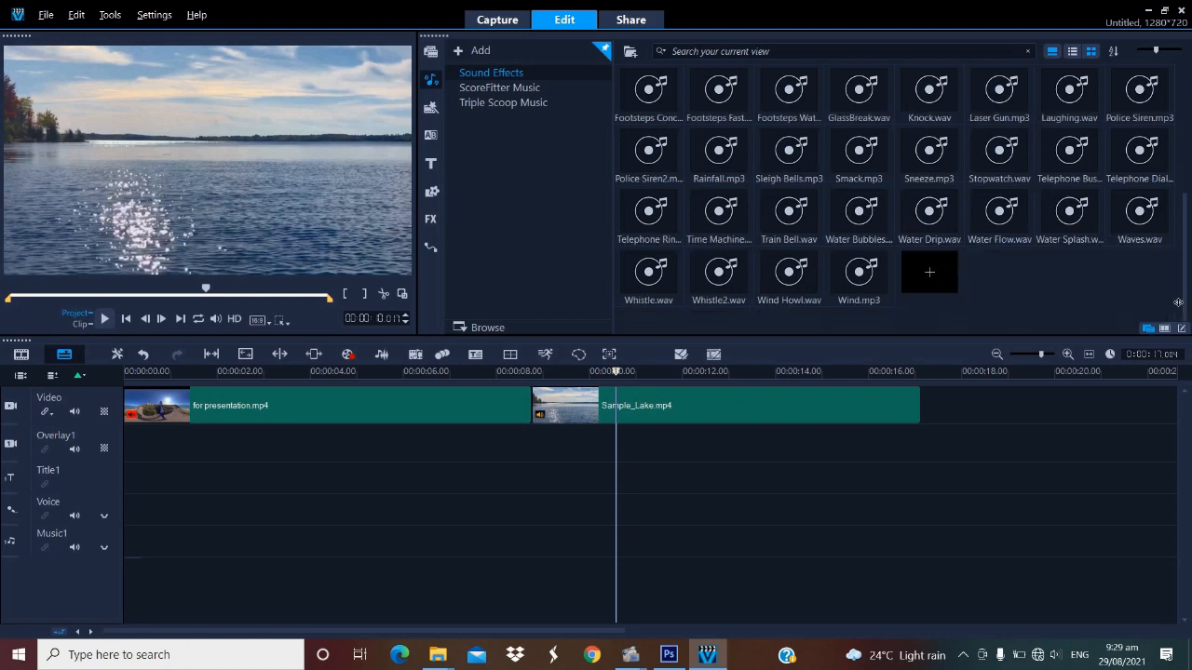
{"action": "left_click", "coordinate": [631, 52]}
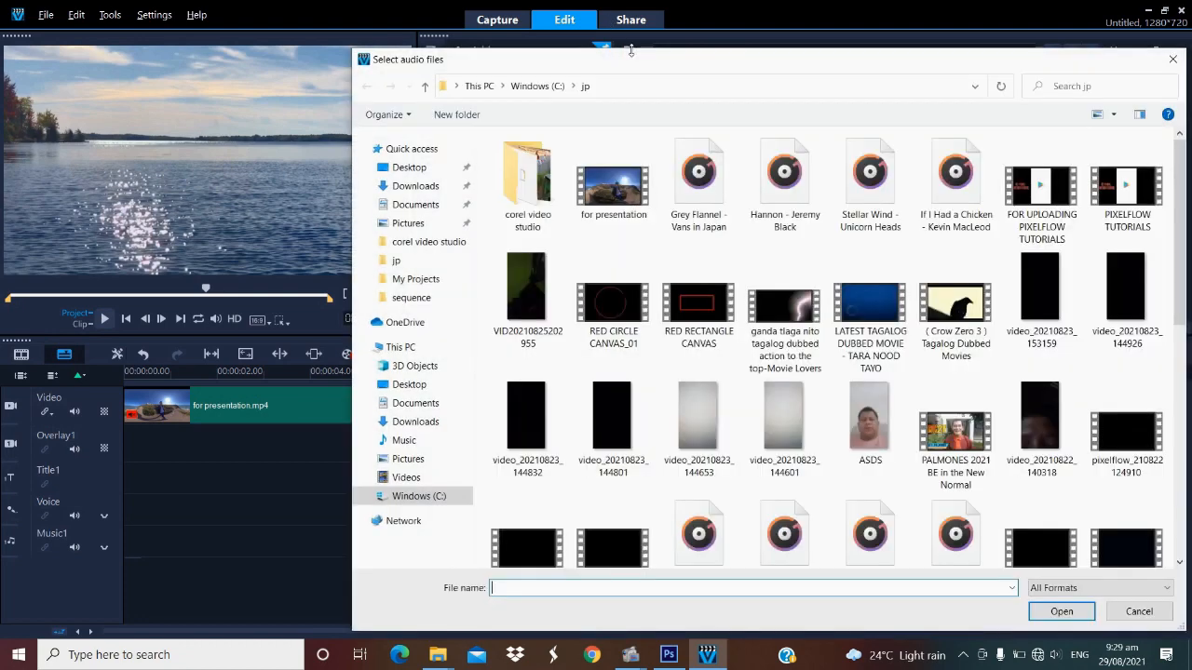
{"action": "double_click", "coordinate": [787, 191]}
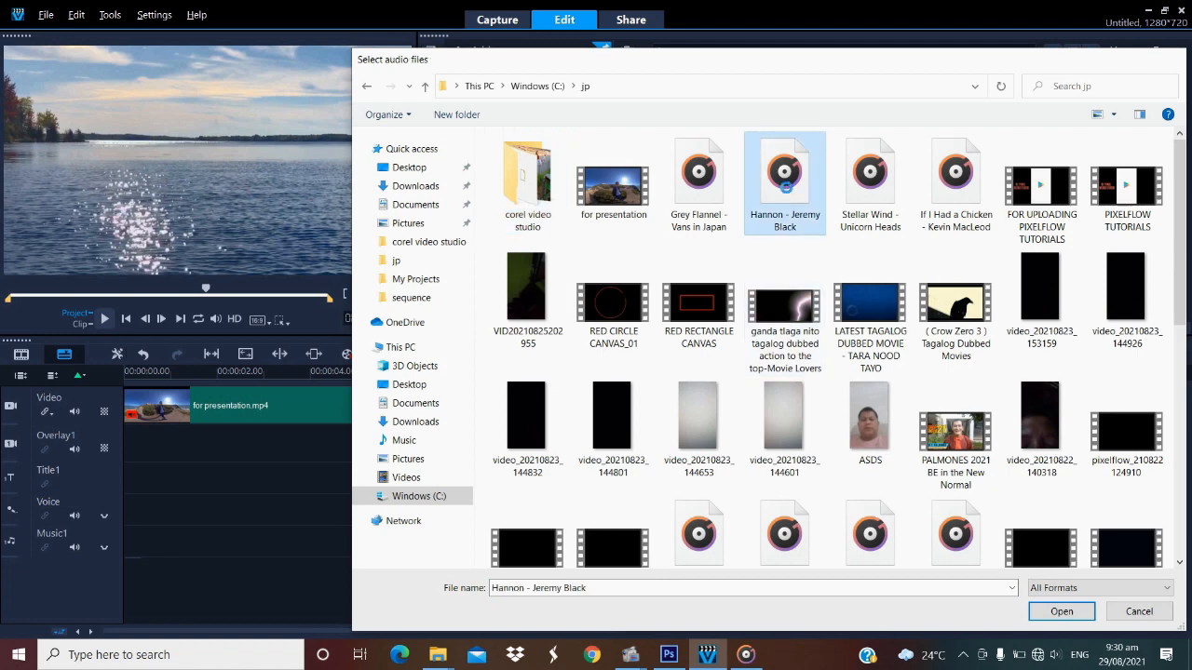
{"action": "left_click_drag", "start_coordinate": [930, 275], "coordinate": [126, 540]}
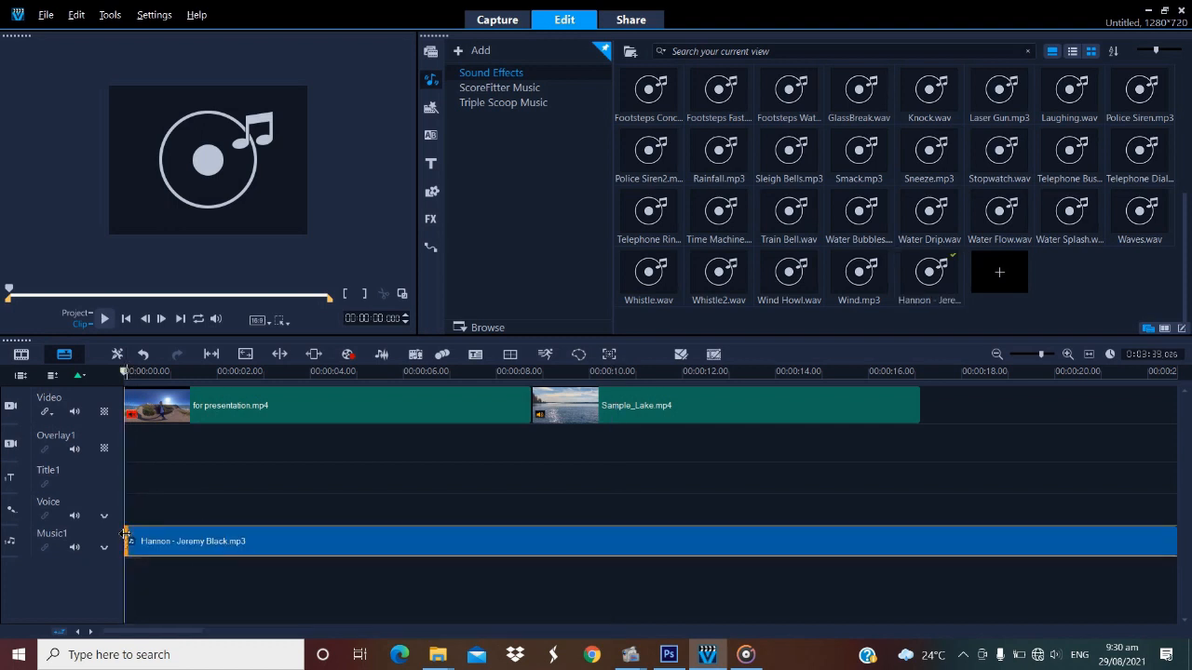
Play the project from the start with its music, and put the playhead at the join between the two video clips
{"action": "left_click", "coordinate": [130, 372]}
{"action": "left_click_drag", "start_coordinate": [262, 371], "coordinate": [125, 371]}
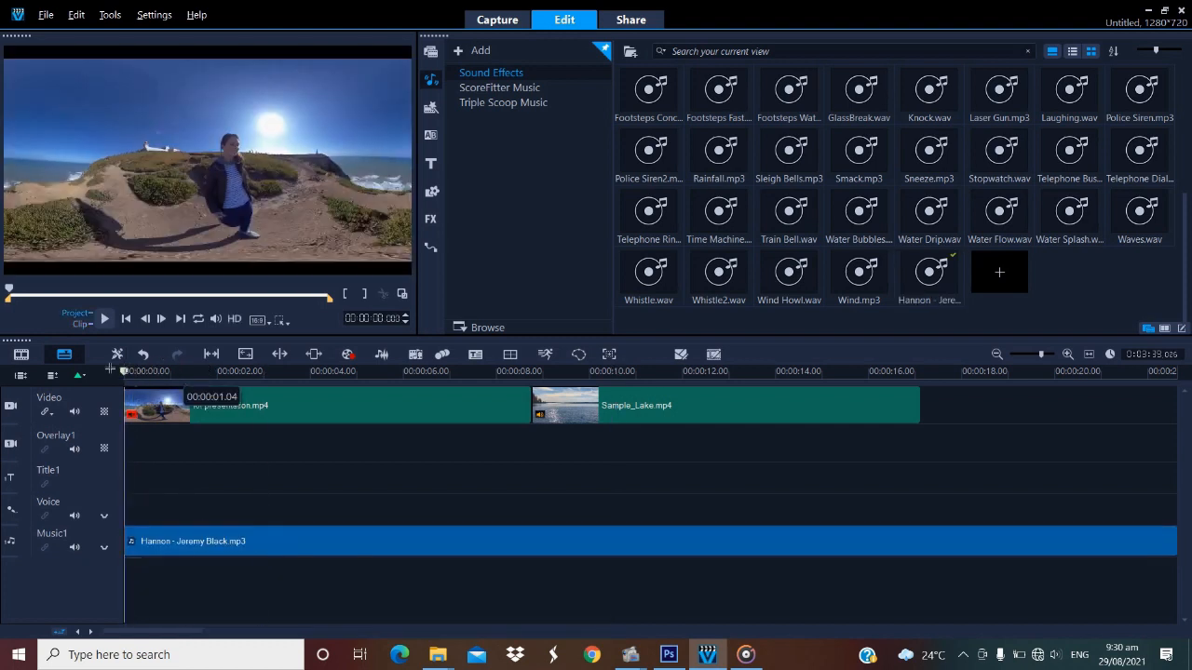
{"action": "left_click", "coordinate": [103, 317]}
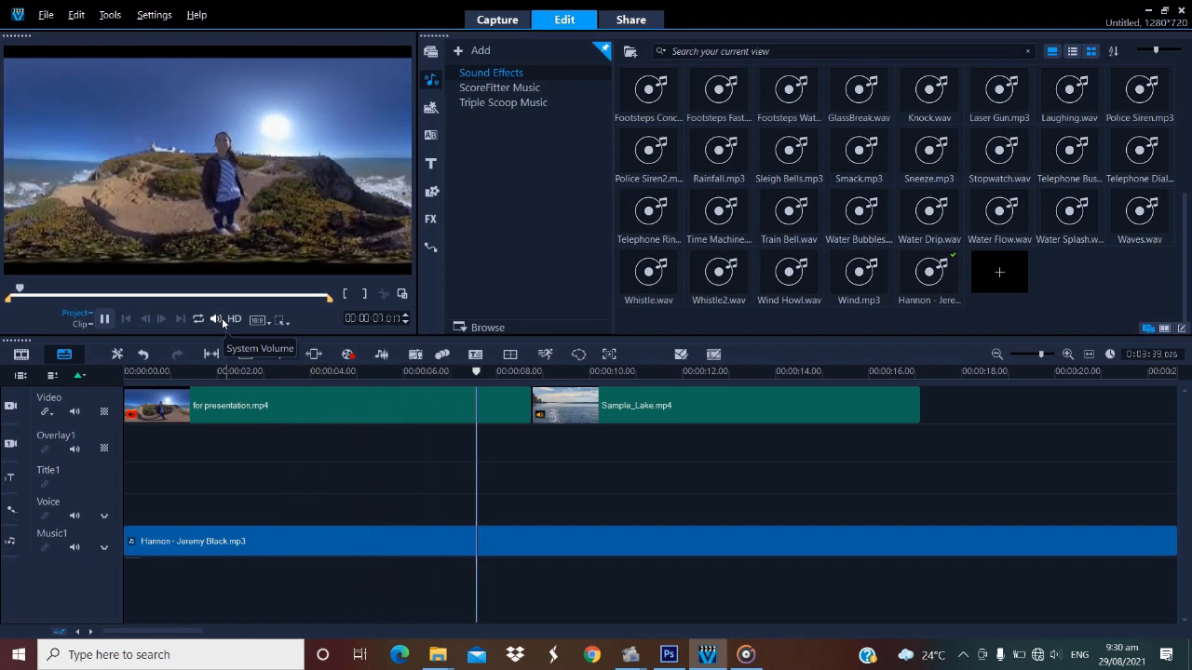
{"action": "key", "text": "space"}
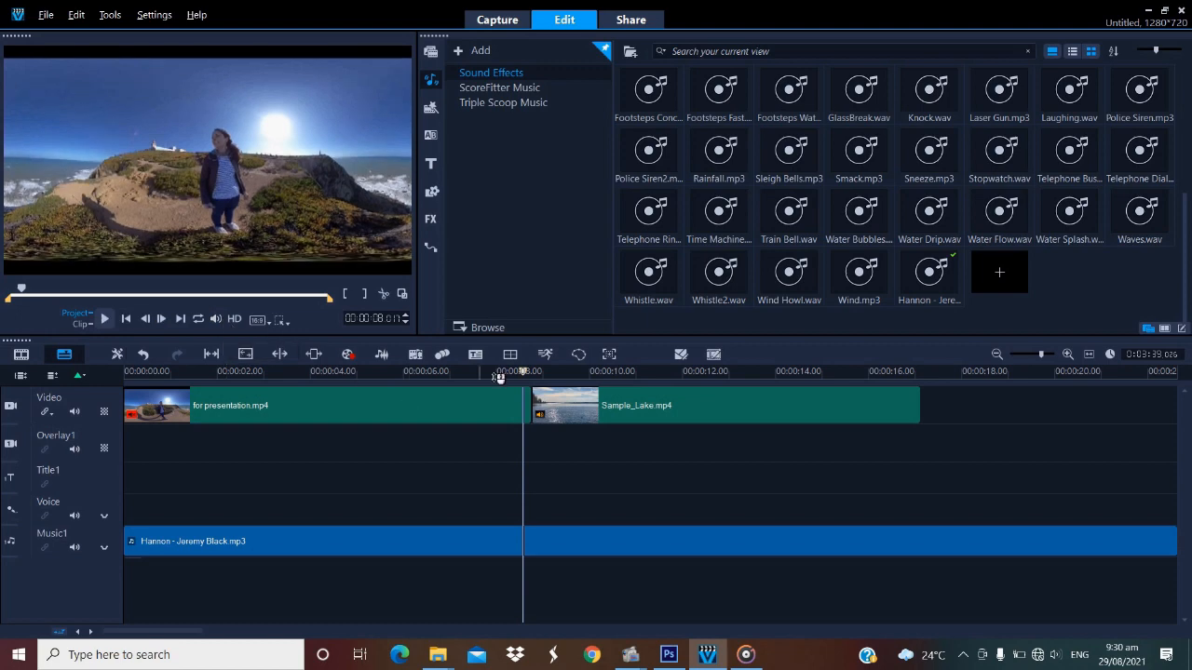
{"action": "left_click_drag", "start_coordinate": [523, 372], "coordinate": [533, 383]}
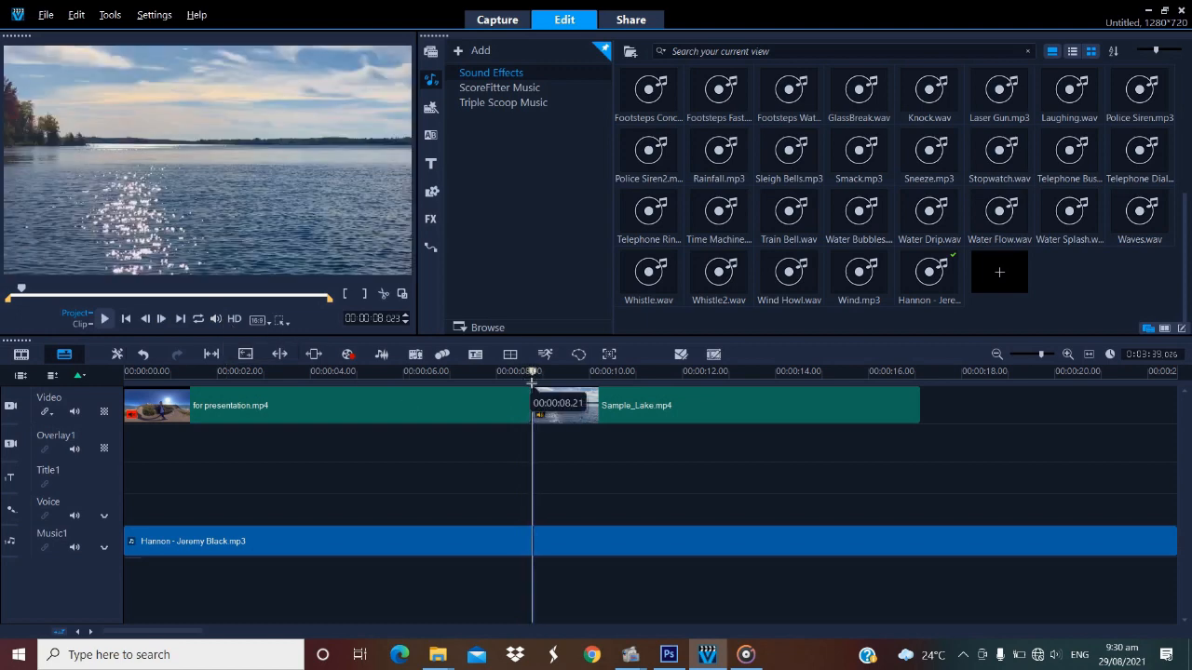
Split the Hannon - Jeremy Black music at the join between the two video clips, delete its second part and return to the project start
{"action": "left_click", "coordinate": [532, 548]}
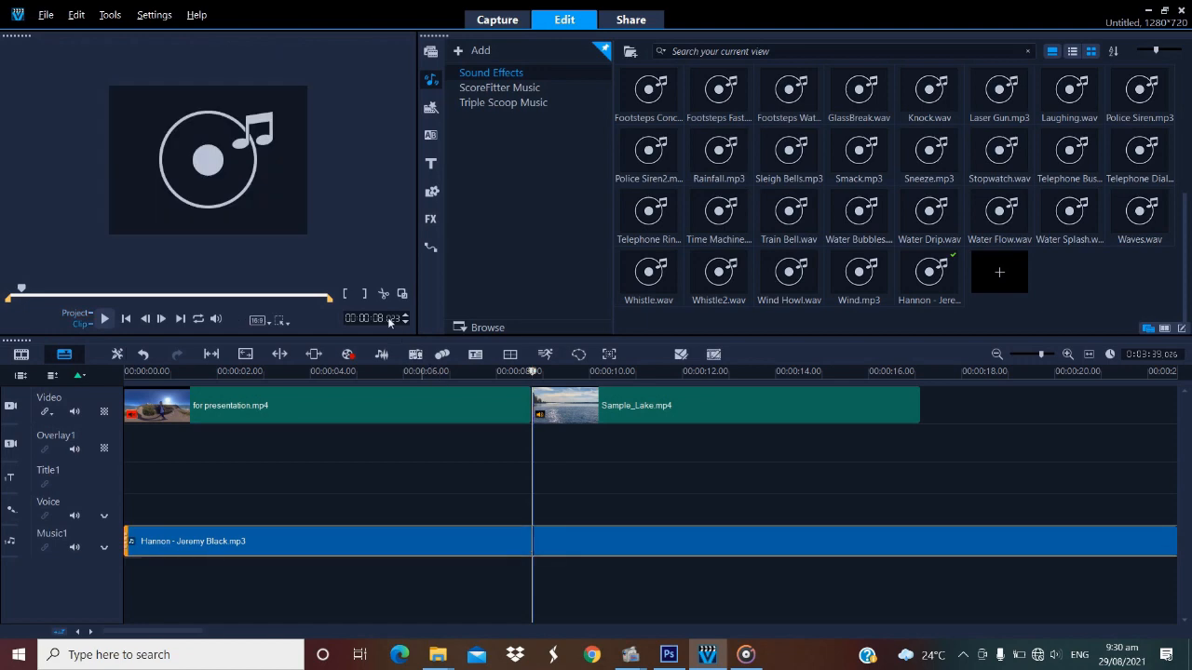
{"action": "left_click", "coordinate": [384, 296]}
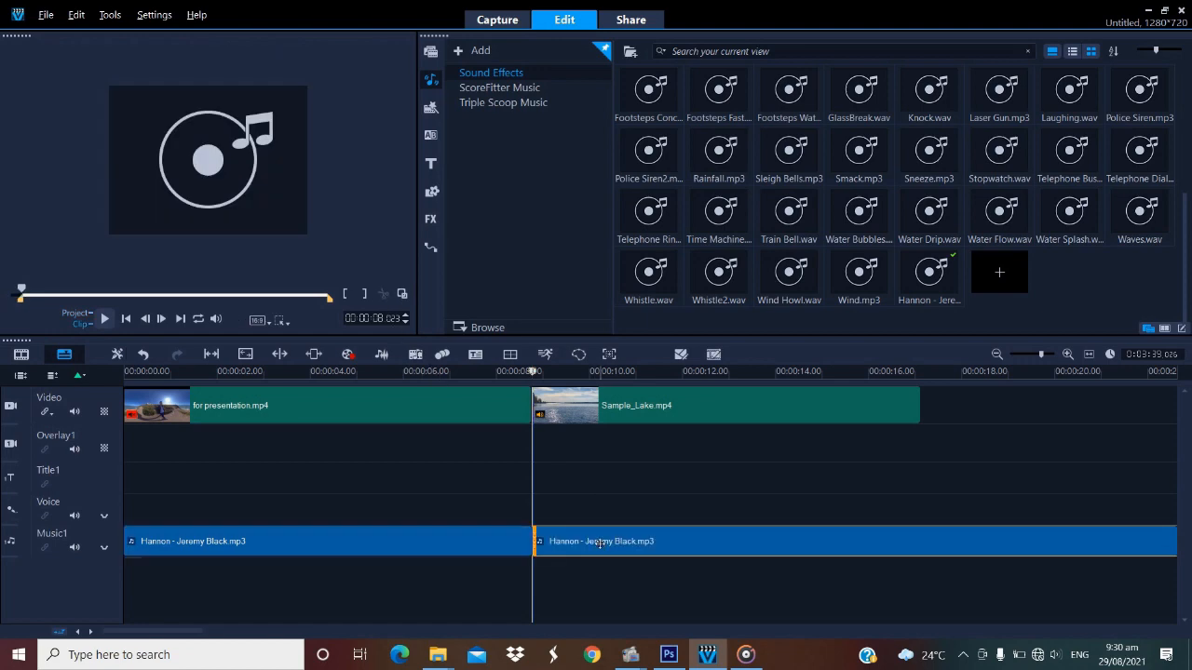
{"action": "key", "text": "Delete"}
{"action": "key", "text": "Home"}
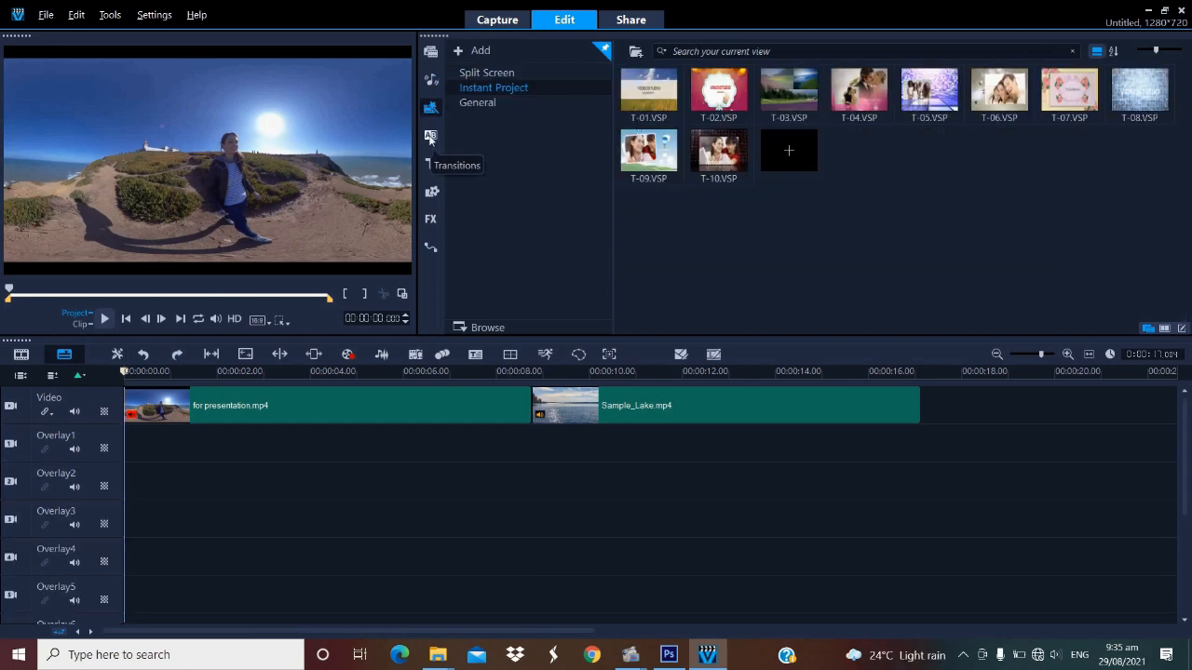
Place a Seamless transition between for presentation.mp4 and Sample_Lake.mp4 and play the project across the join
{"action": "left_click", "coordinate": [431, 137]}
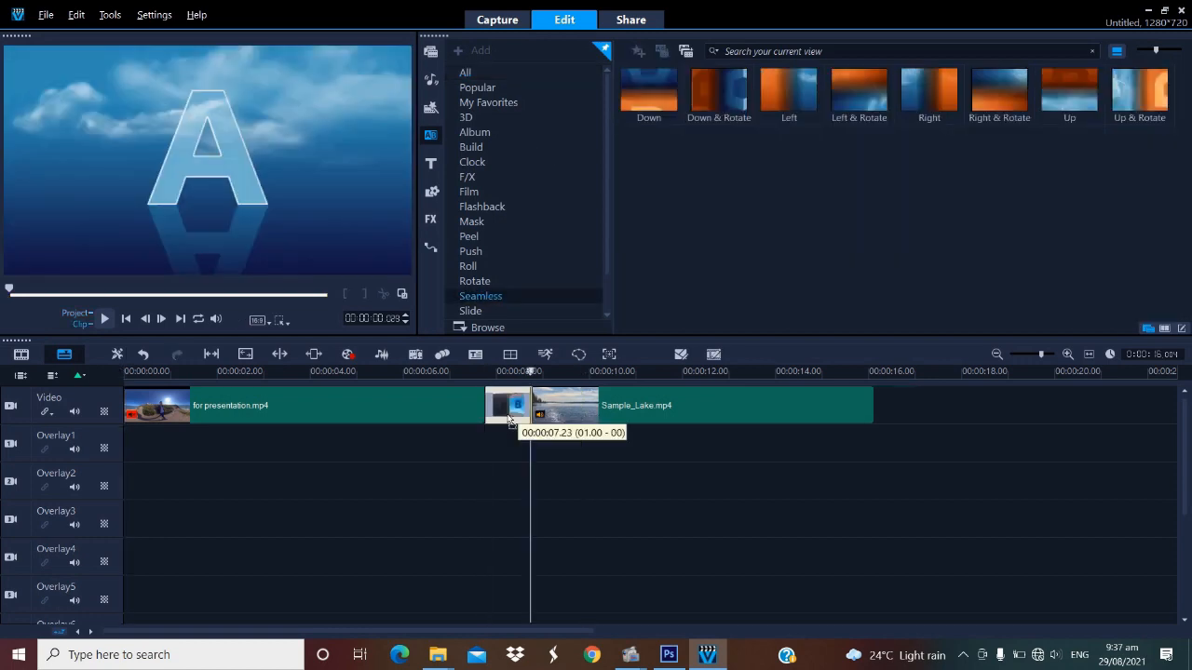
{"action": "left_click_drag", "start_coordinate": [517, 409], "coordinate": [510, 406]}
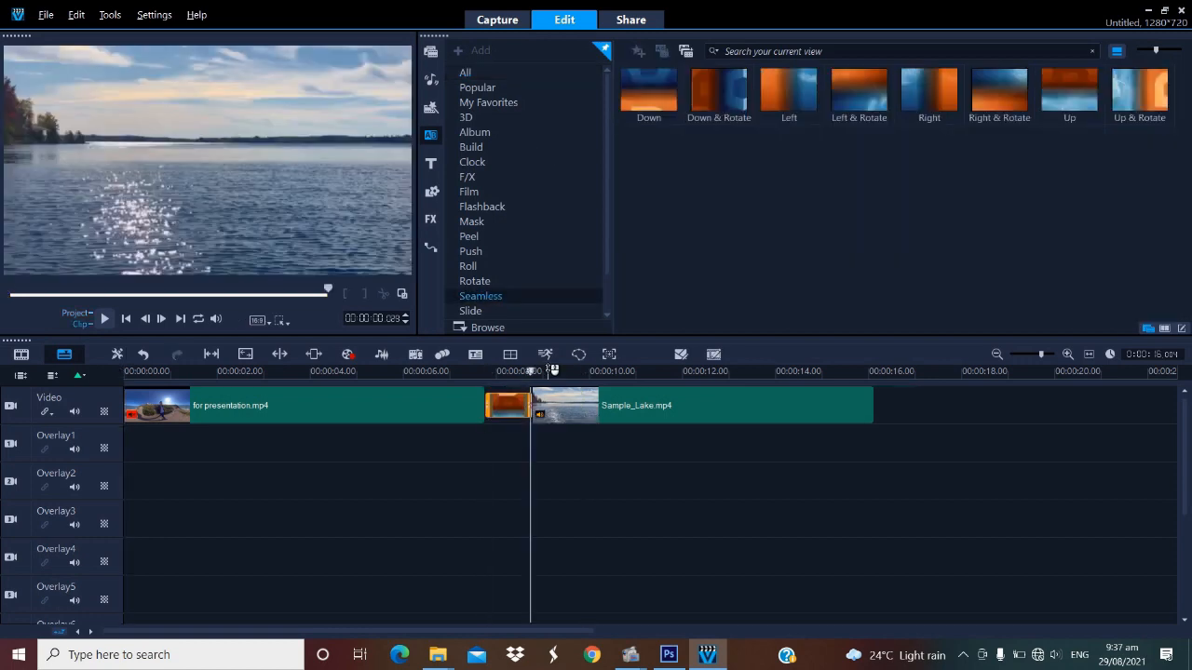
{"action": "left_click_drag", "start_coordinate": [424, 380], "coordinate": [364, 376]}
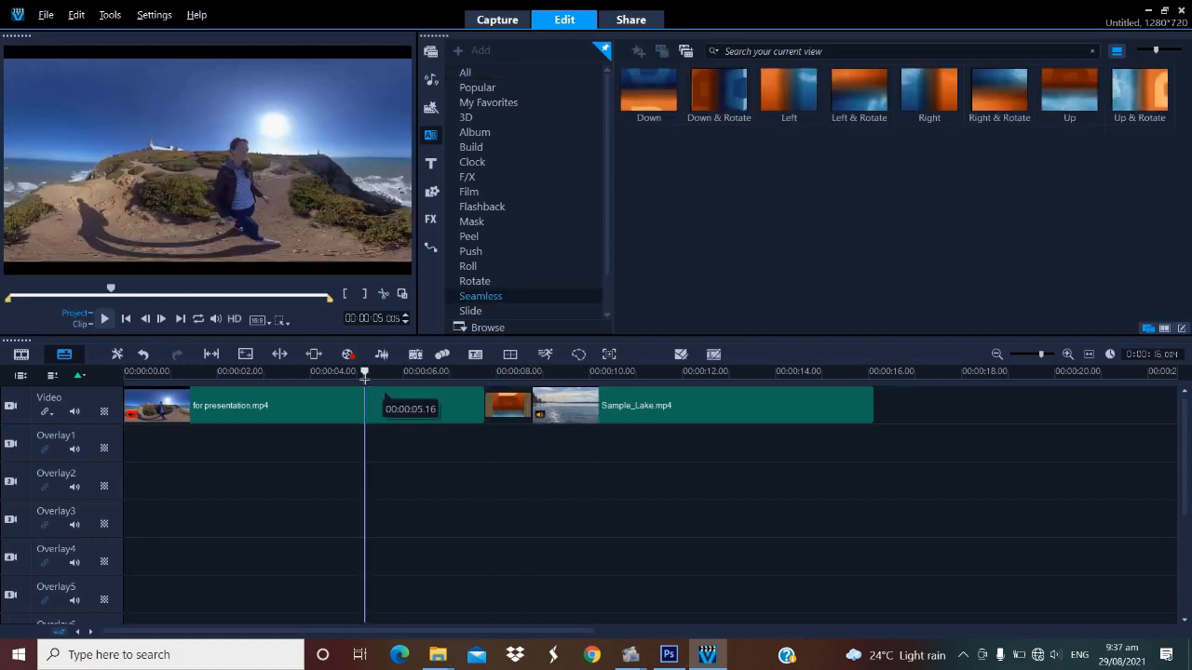
{"action": "key", "text": "space"}
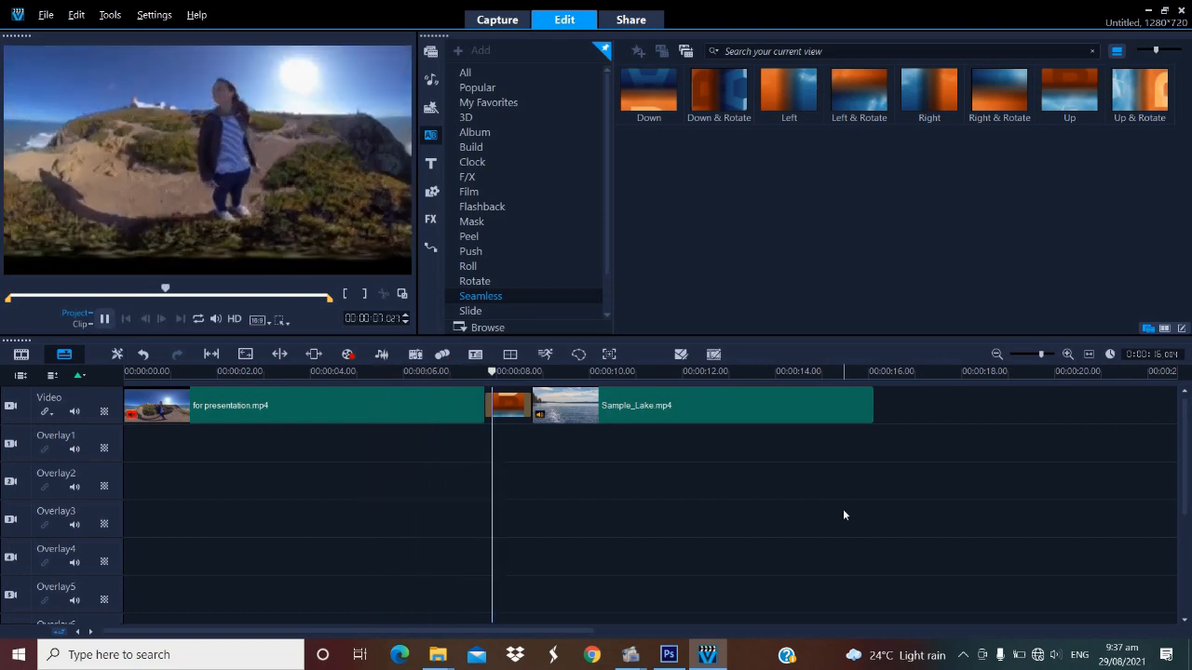
Put the Fade to black transition between for presentation.mp4 and Sample_Lake.mp4 in place of the Seamless one and play across the join
{"action": "left_click", "coordinate": [468, 73]}
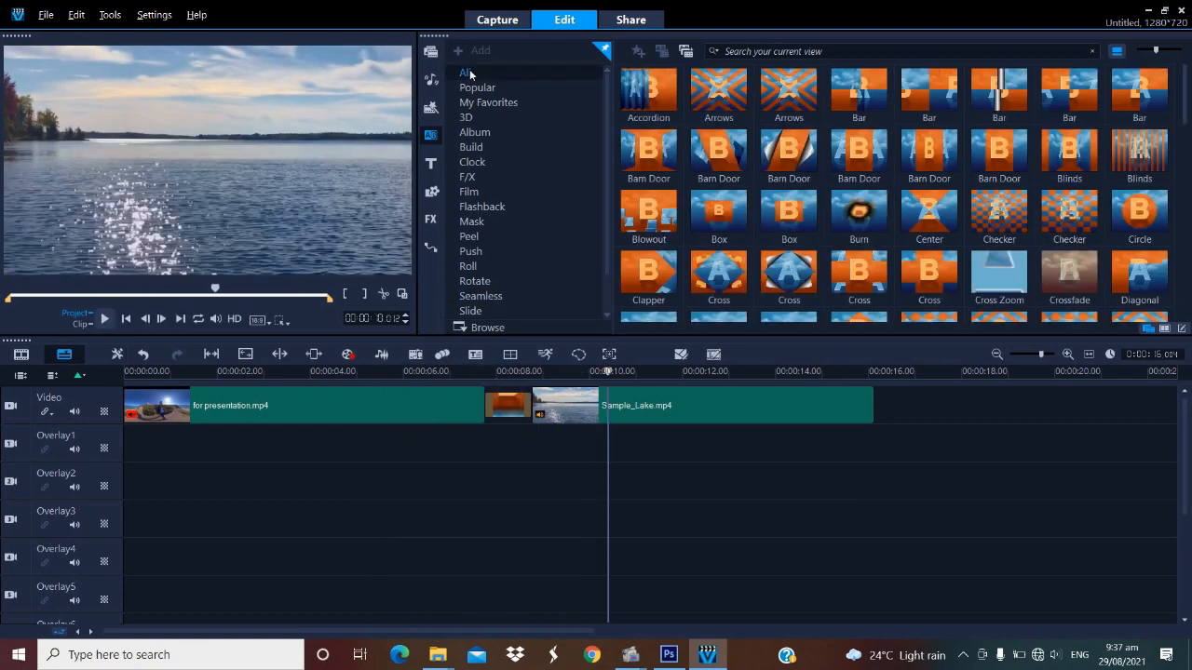
{"action": "left_click_drag", "start_coordinate": [1184, 103], "coordinate": [1178, 162]}
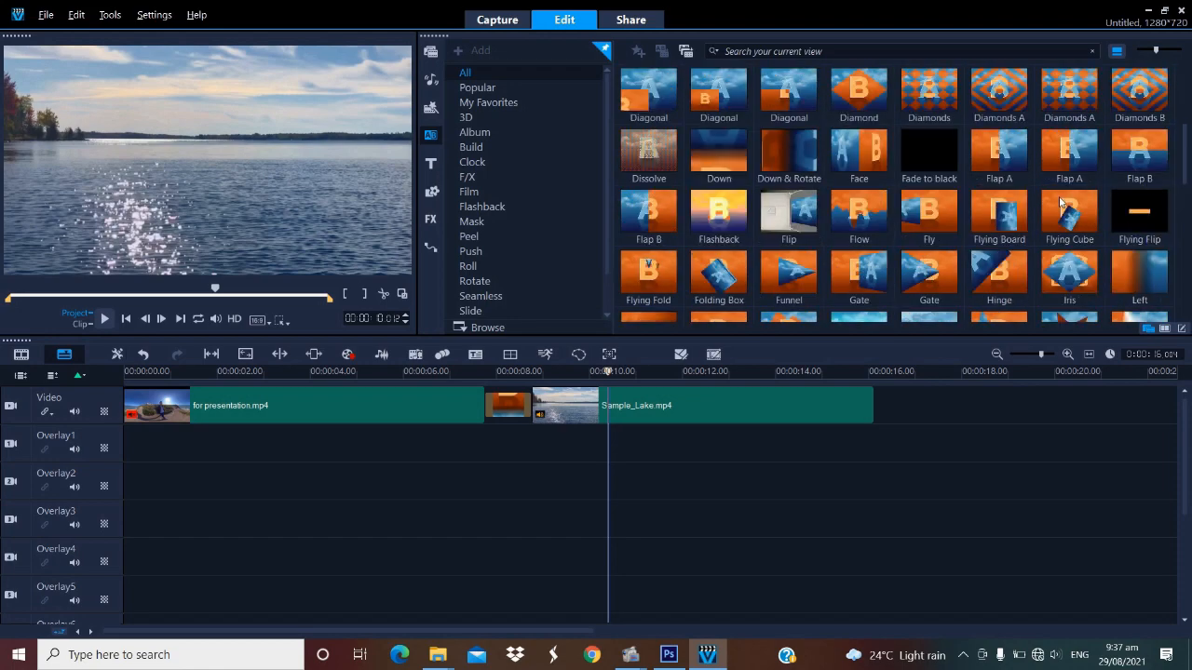
{"action": "left_click", "coordinate": [912, 146]}
{"action": "left_click_drag", "start_coordinate": [925, 152], "coordinate": [510, 392]}
{"action": "left_click", "coordinate": [372, 369]}
{"action": "key", "text": "space"}
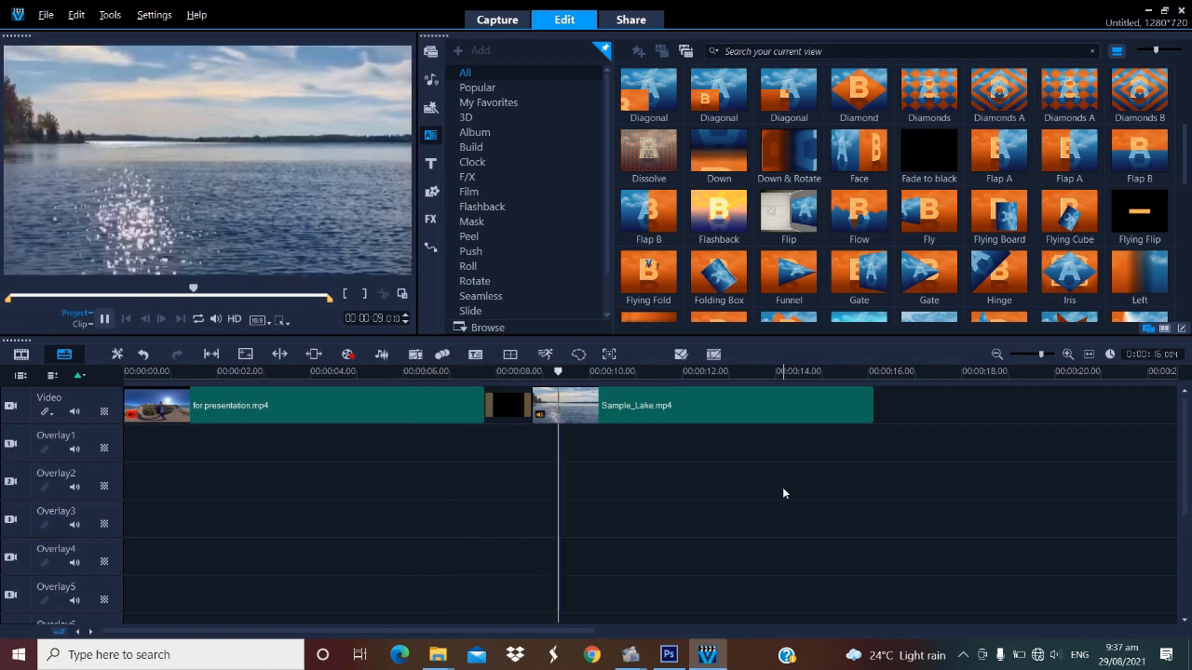
{"action": "key", "text": "space"}
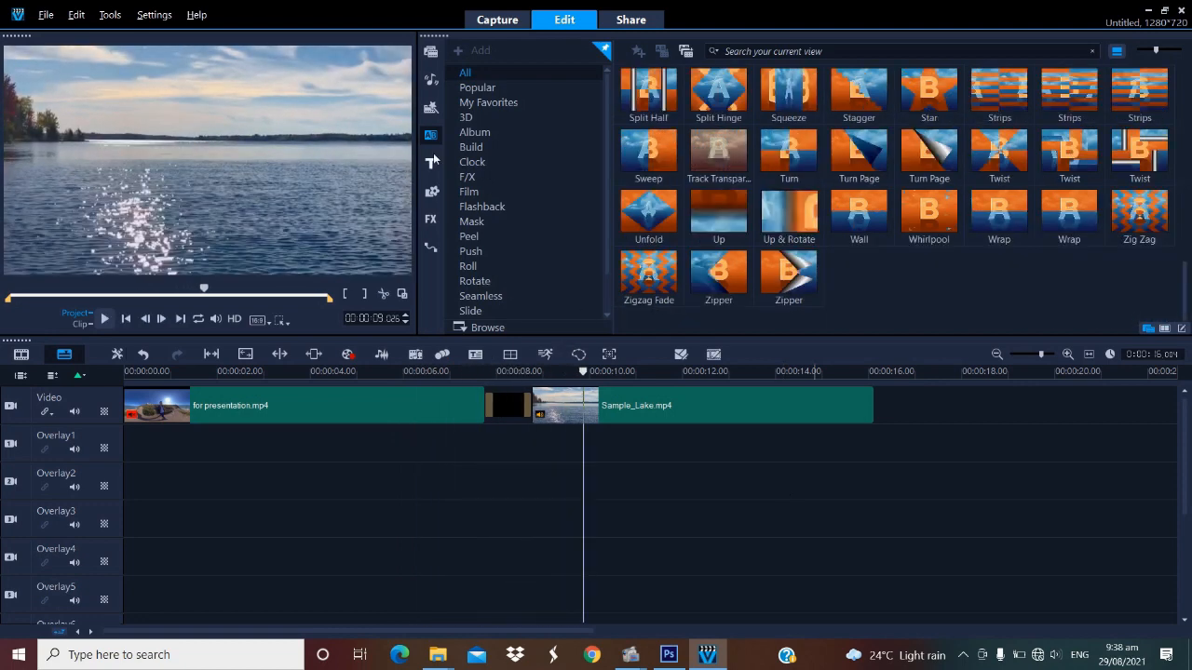
Preview several title presets in the title library
{"action": "left_click", "coordinate": [431, 163]}
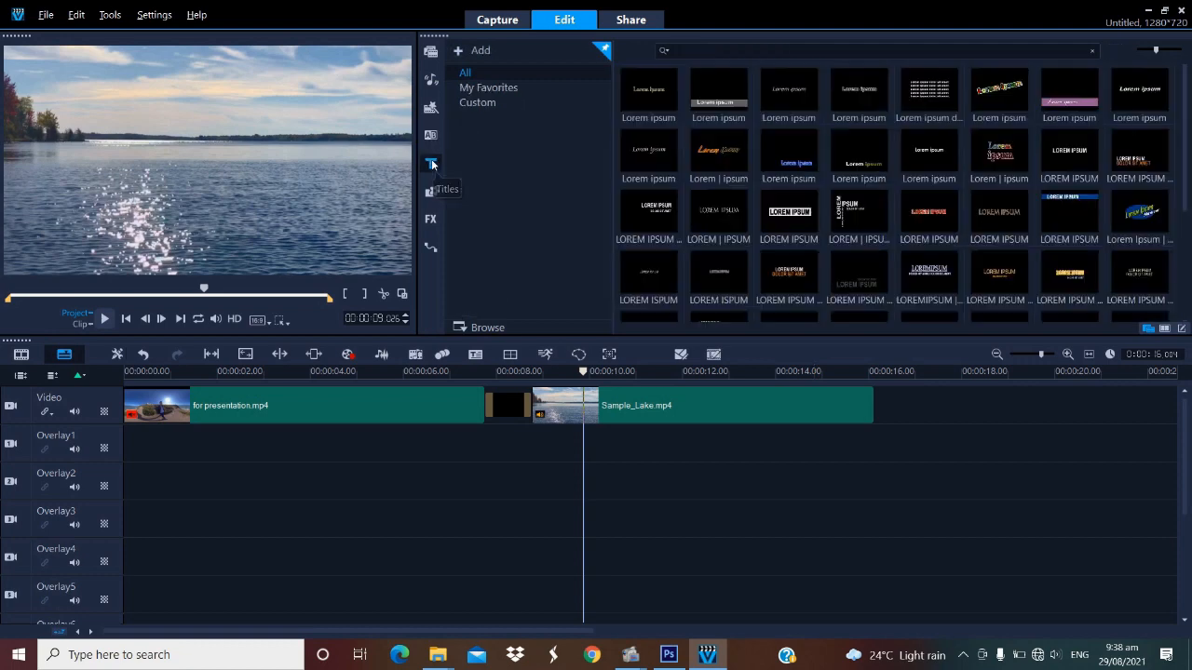
{"action": "left_click", "coordinate": [657, 104]}
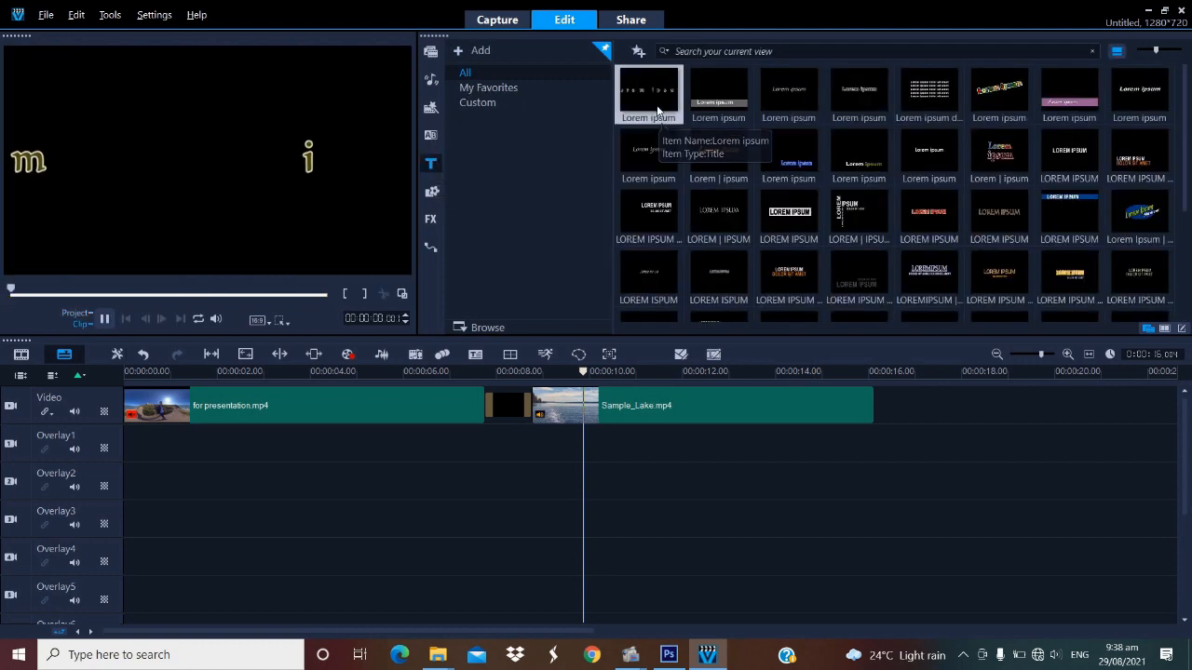
{"action": "left_click", "coordinate": [726, 111]}
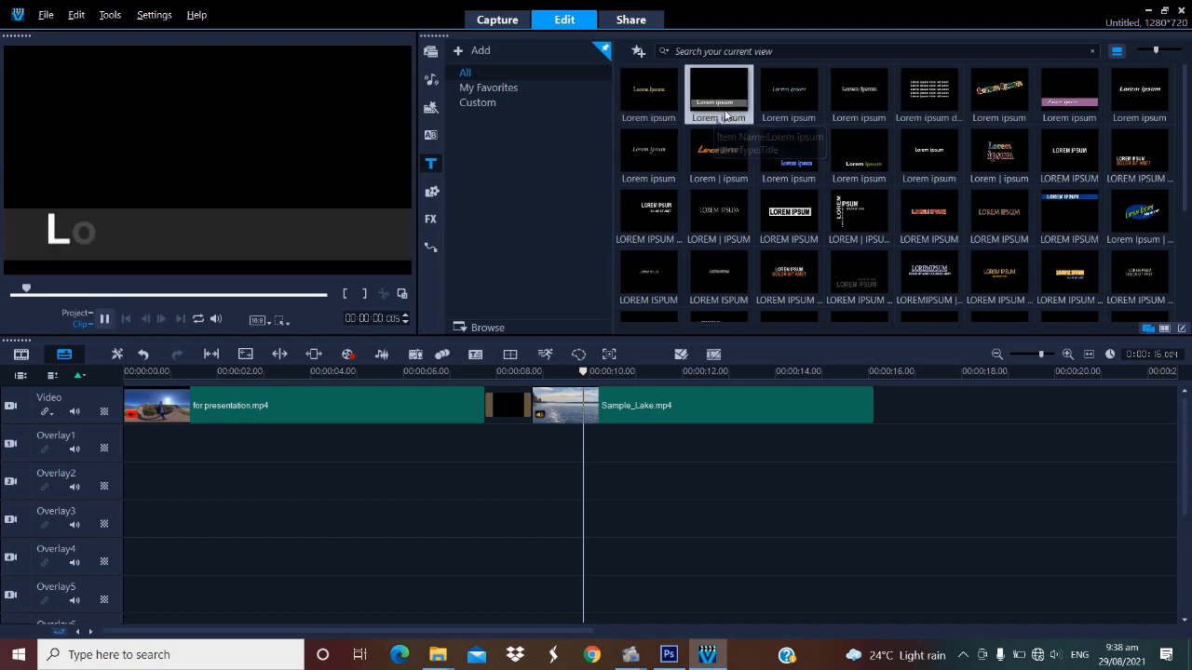
{"action": "left_click", "coordinate": [723, 206]}
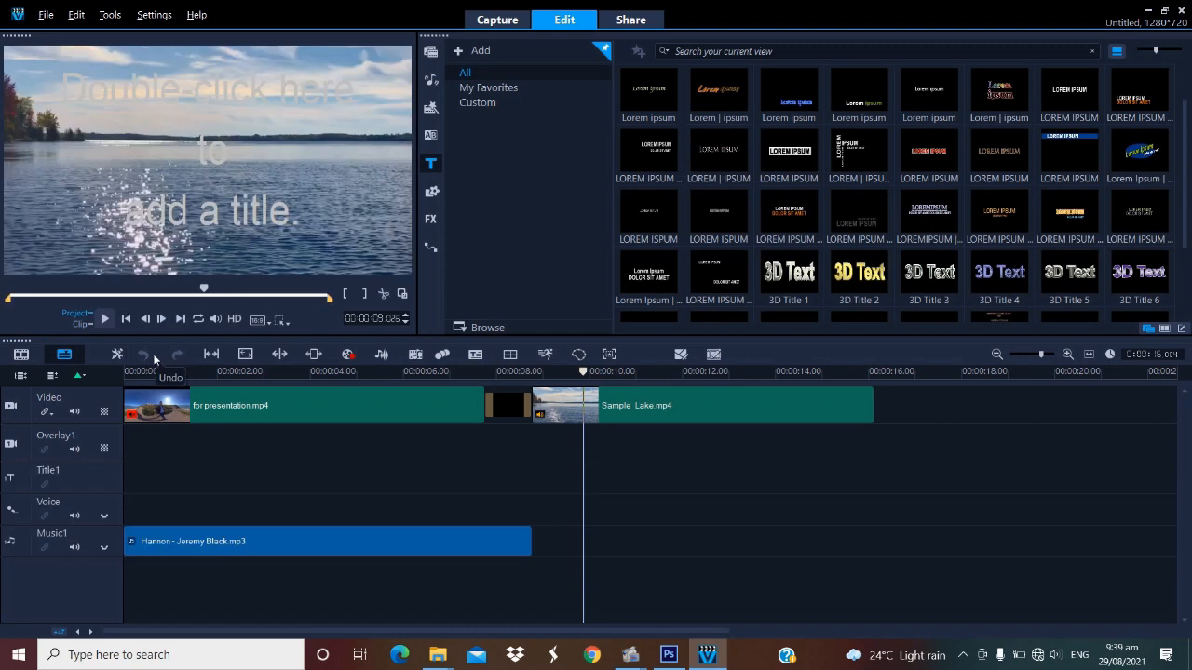
Place the LOREM | IPSUM title preset on the Title1 track at about 2 seconds and play it over the video
{"action": "left_click", "coordinate": [708, 160]}
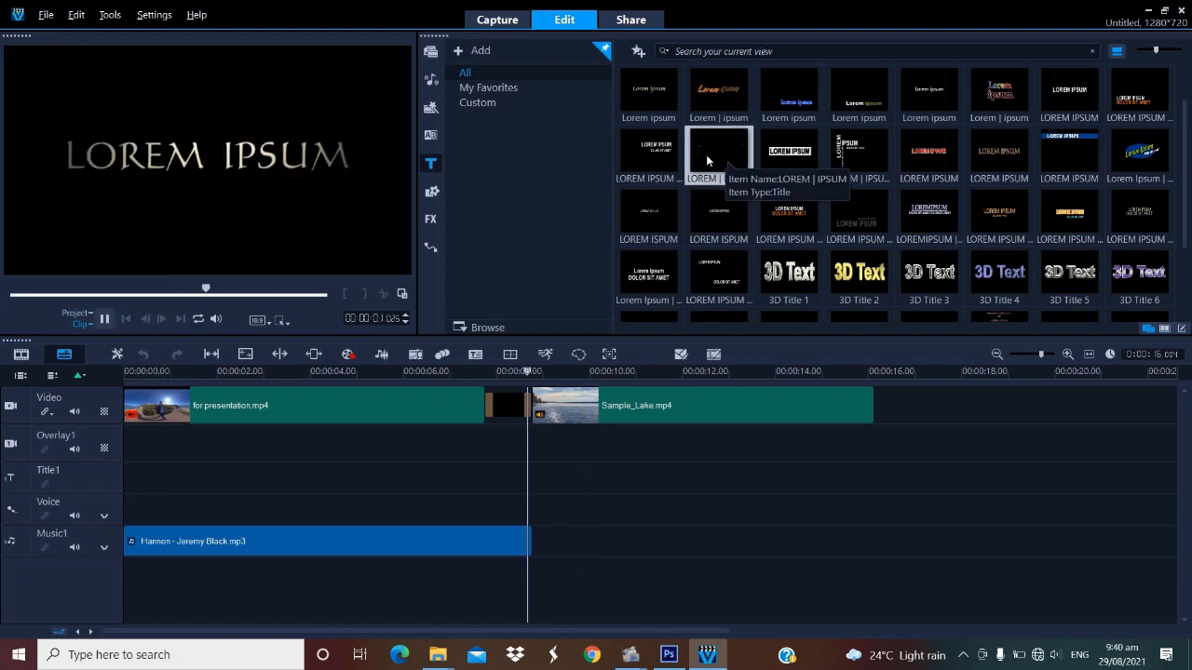
{"action": "left_click_drag", "start_coordinate": [449, 349], "coordinate": [228, 478]}
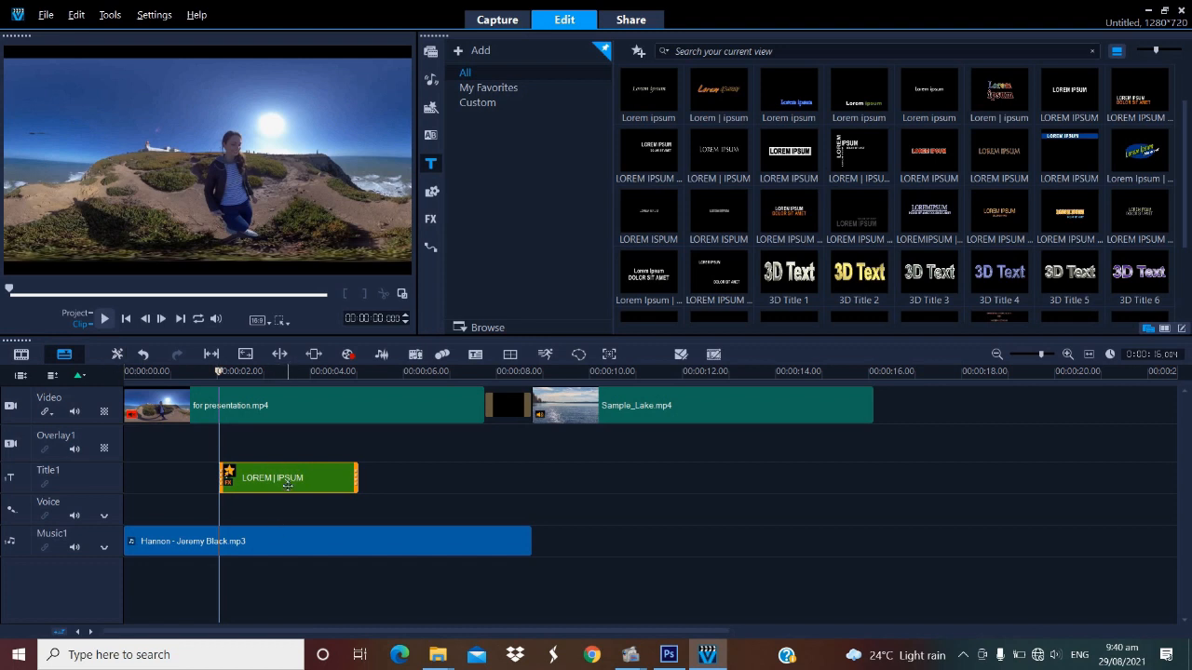
{"action": "key", "text": "space"}
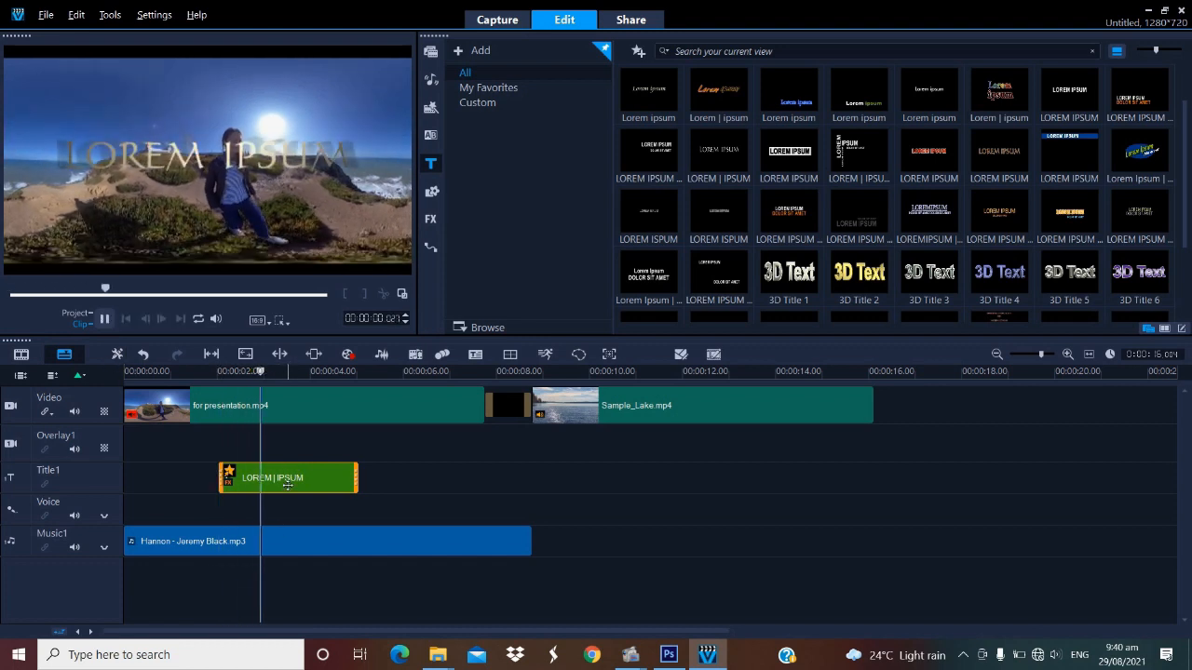
{"action": "key", "text": "space"}
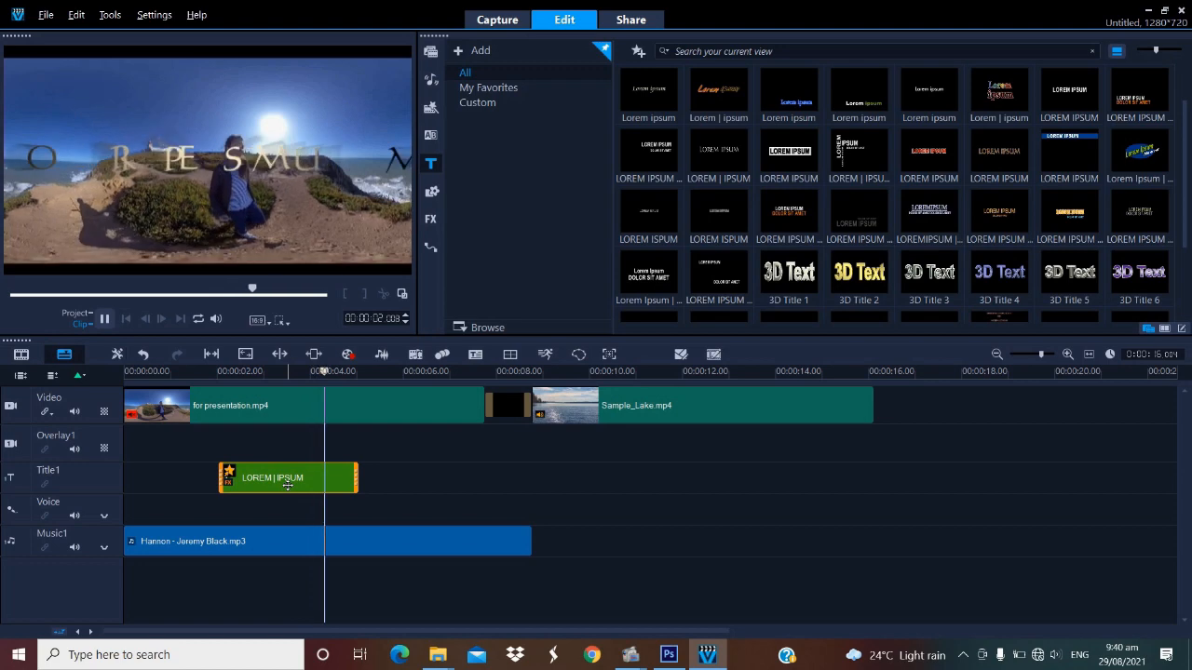
Replace the word LOREM in the title on the Title1 track with Basic
{"action": "left_click", "coordinate": [288, 486]}
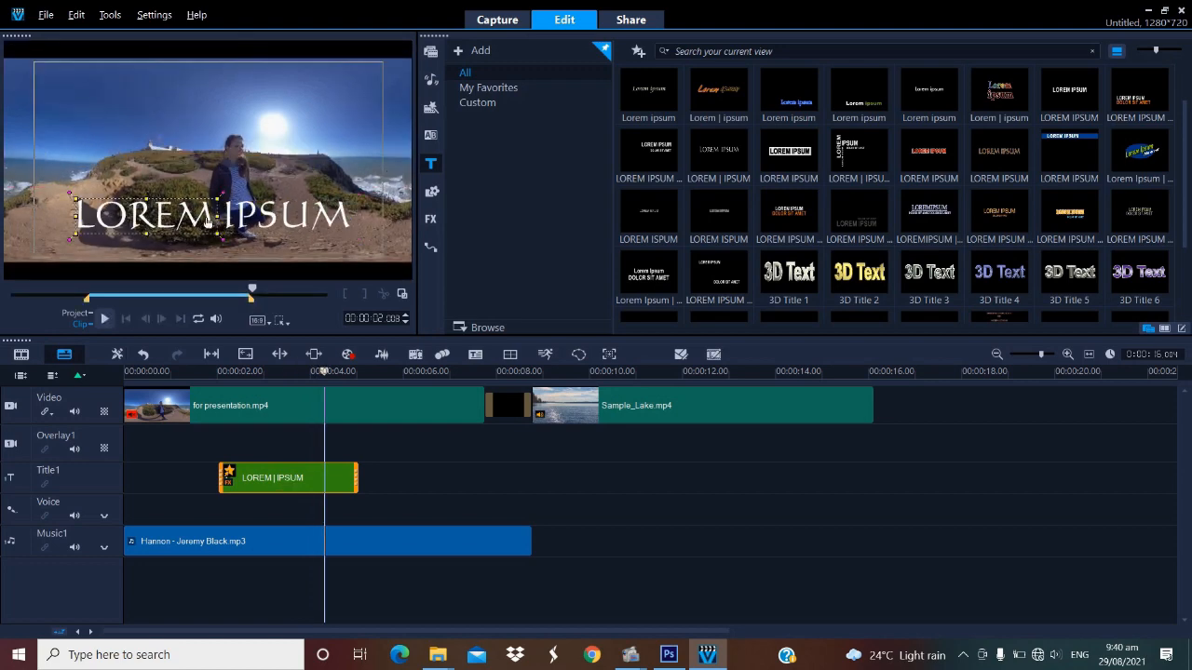
{"action": "double_click", "coordinate": [209, 224]}
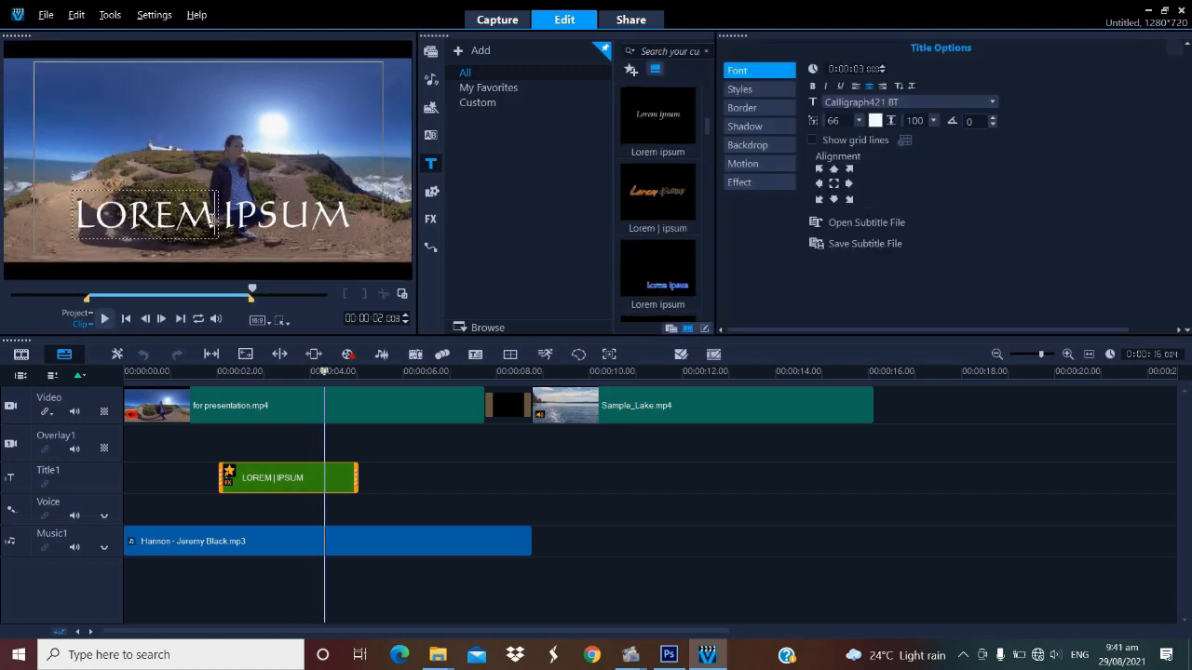
{"action": "type", "text": "Ba"}
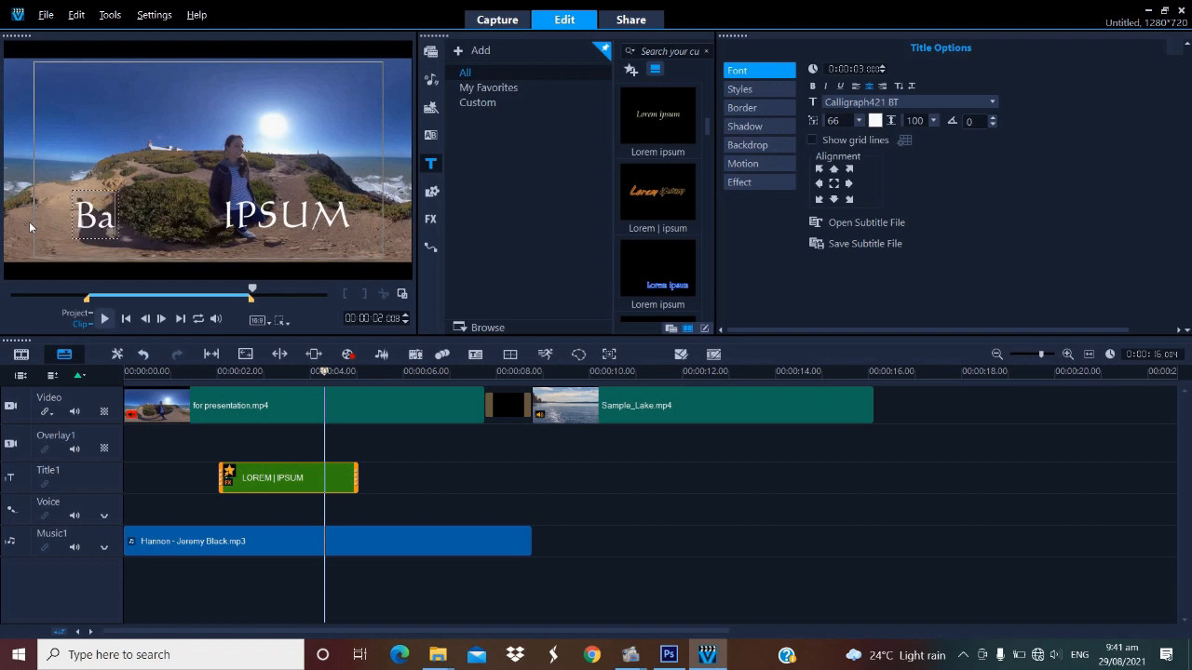
{"action": "type", "text": "sic"}
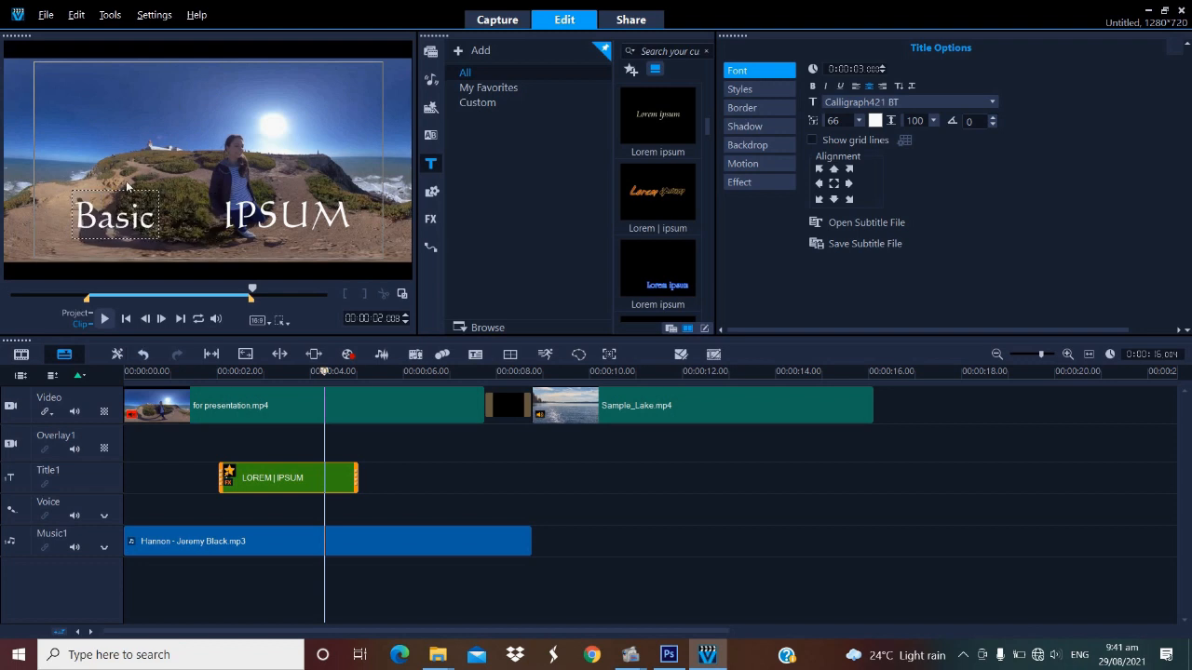
{"action": "left_click", "coordinate": [139, 221]}
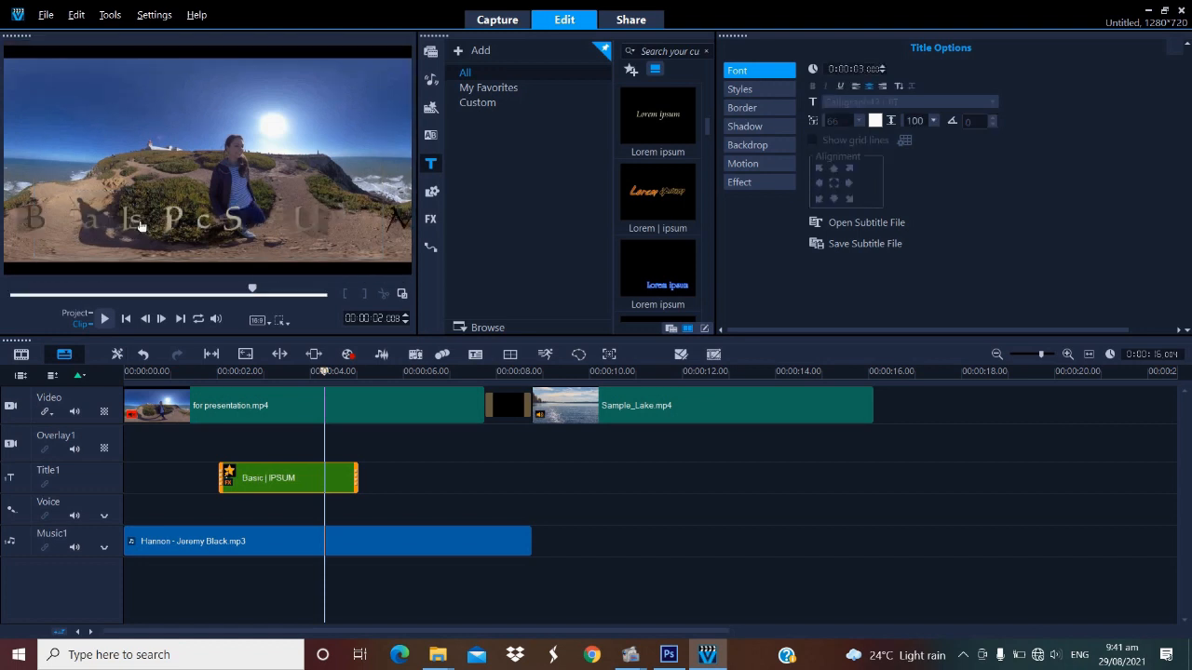
Enlarge the title word Basic to font size 102 and set its font to Carmina Blk BT
{"action": "left_click", "coordinate": [142, 226]}
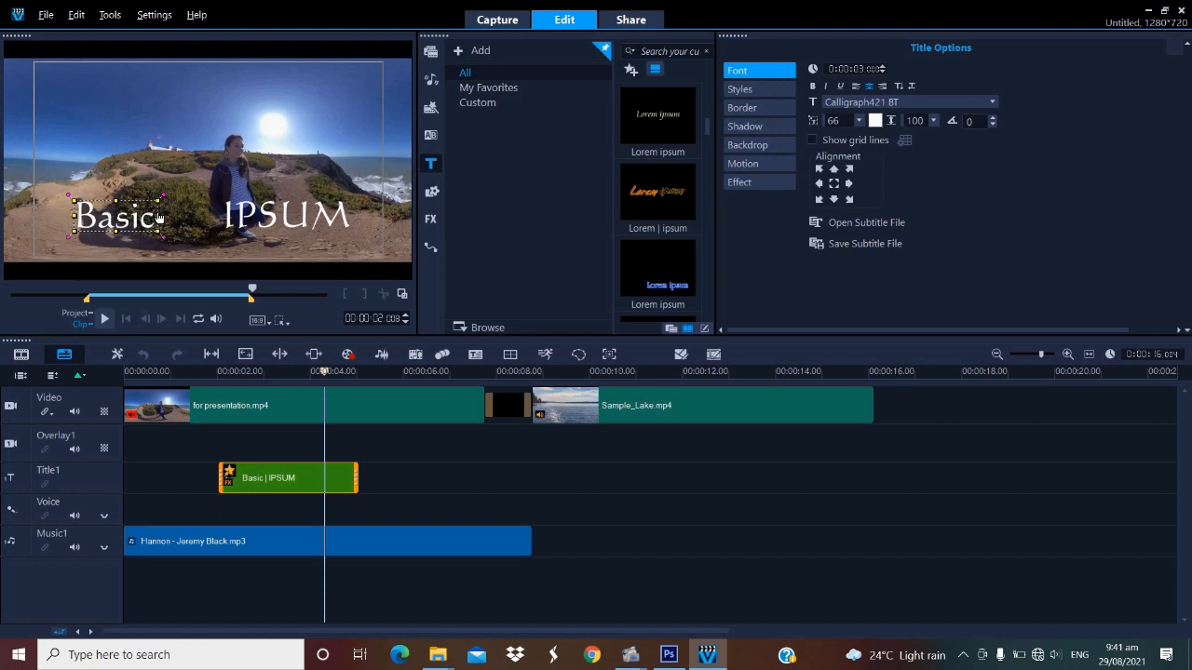
{"action": "left_click_drag", "start_coordinate": [158, 216], "coordinate": [182, 205]}
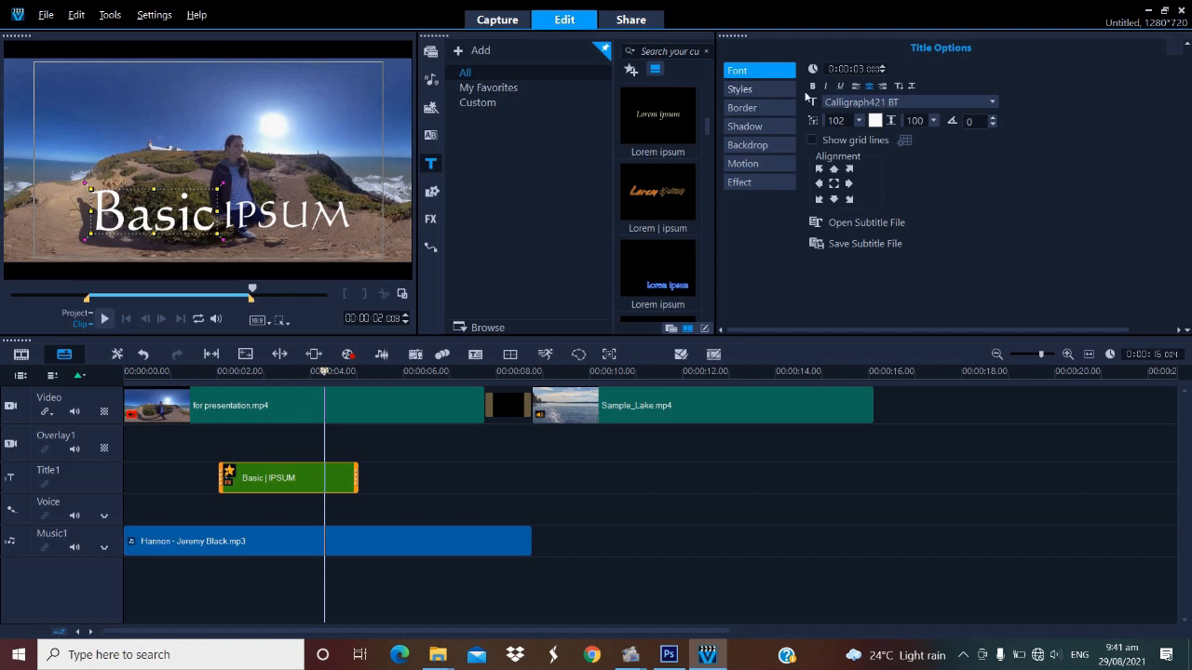
{"action": "left_click", "coordinate": [991, 102]}
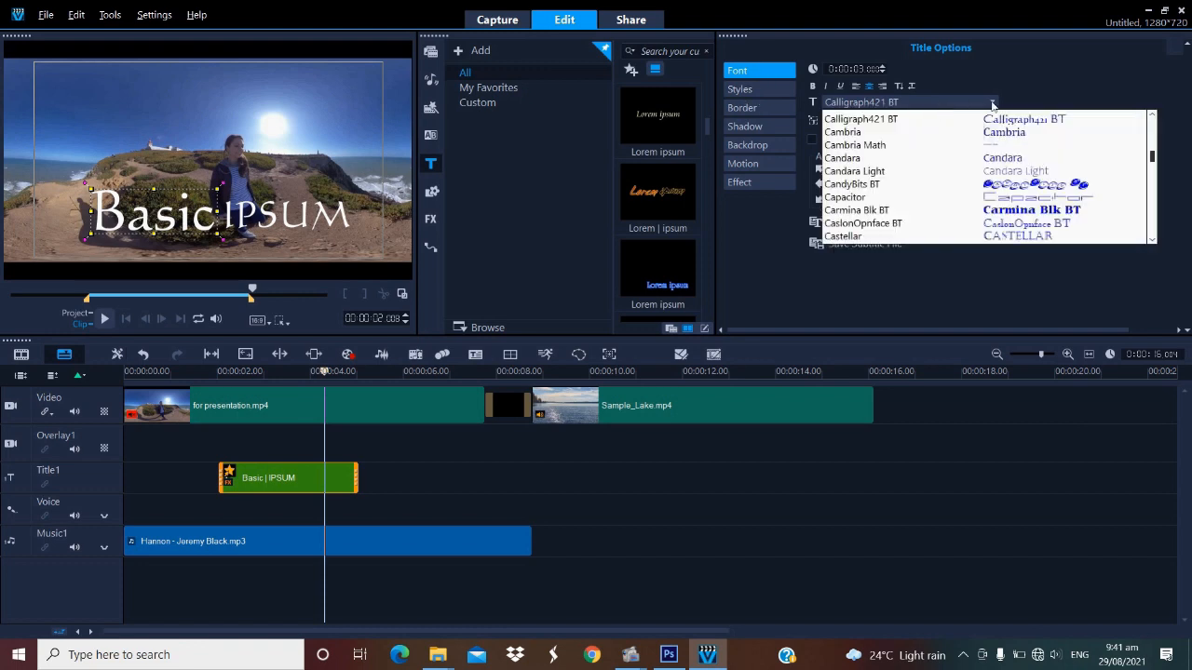
{"action": "left_click", "coordinate": [1021, 212]}
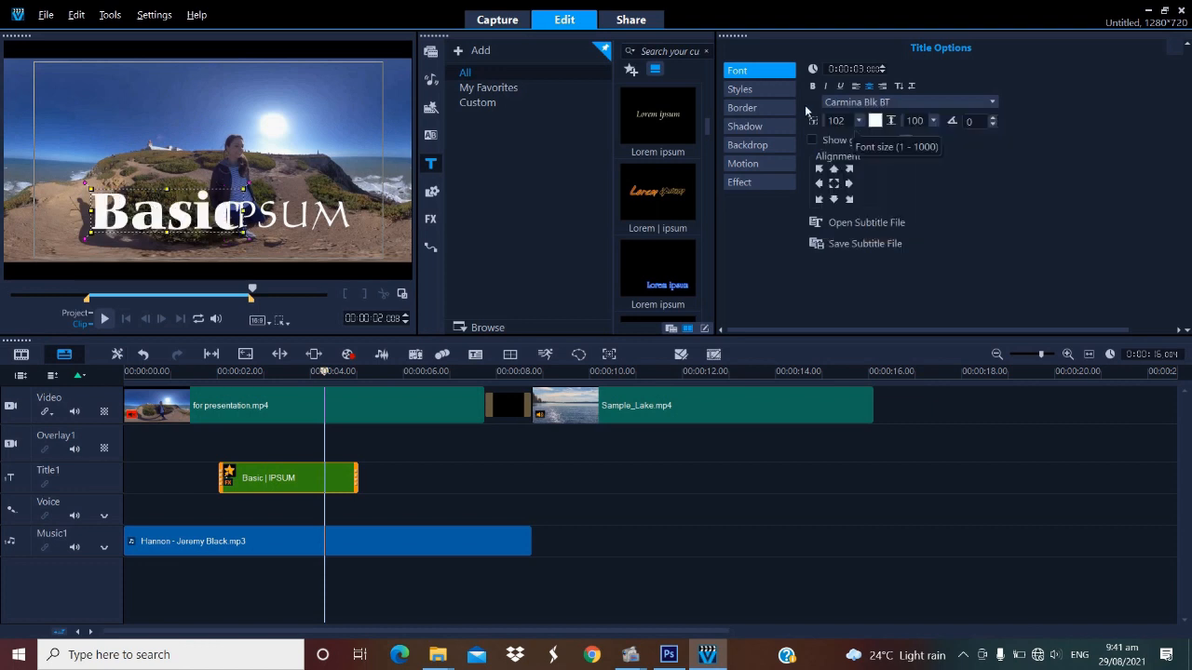
Look at the title style presets and set the font colour of the word Basic to red
{"action": "left_click", "coordinate": [756, 86]}
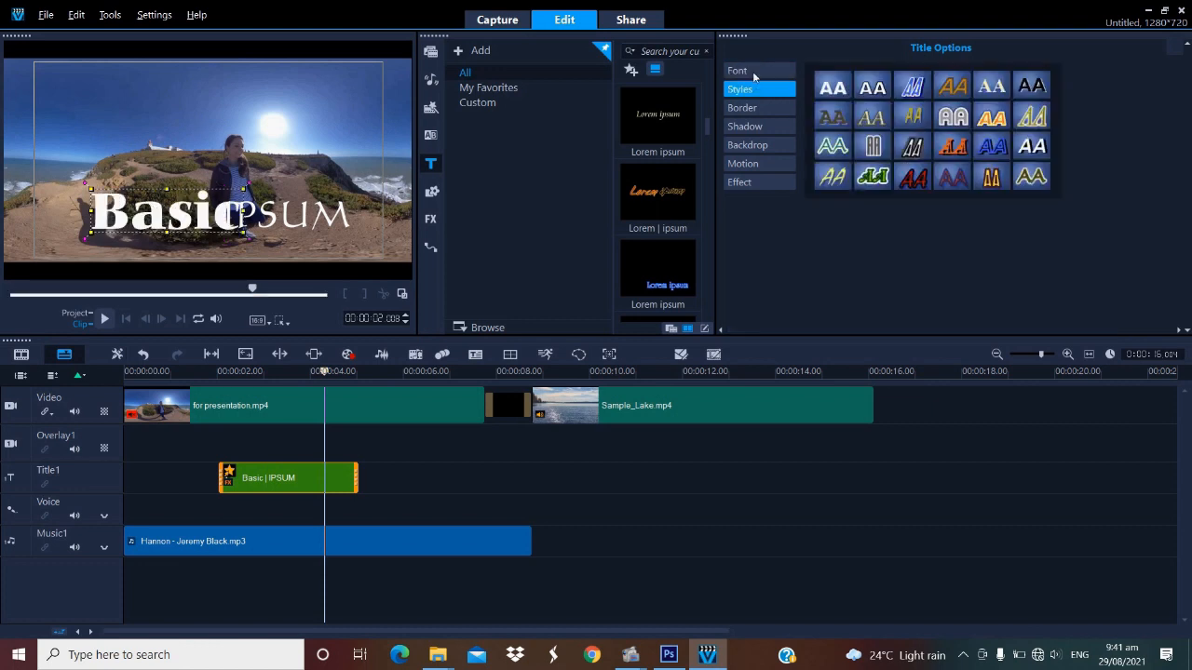
{"action": "left_click", "coordinate": [755, 74]}
{"action": "left_click", "coordinate": [875, 121]}
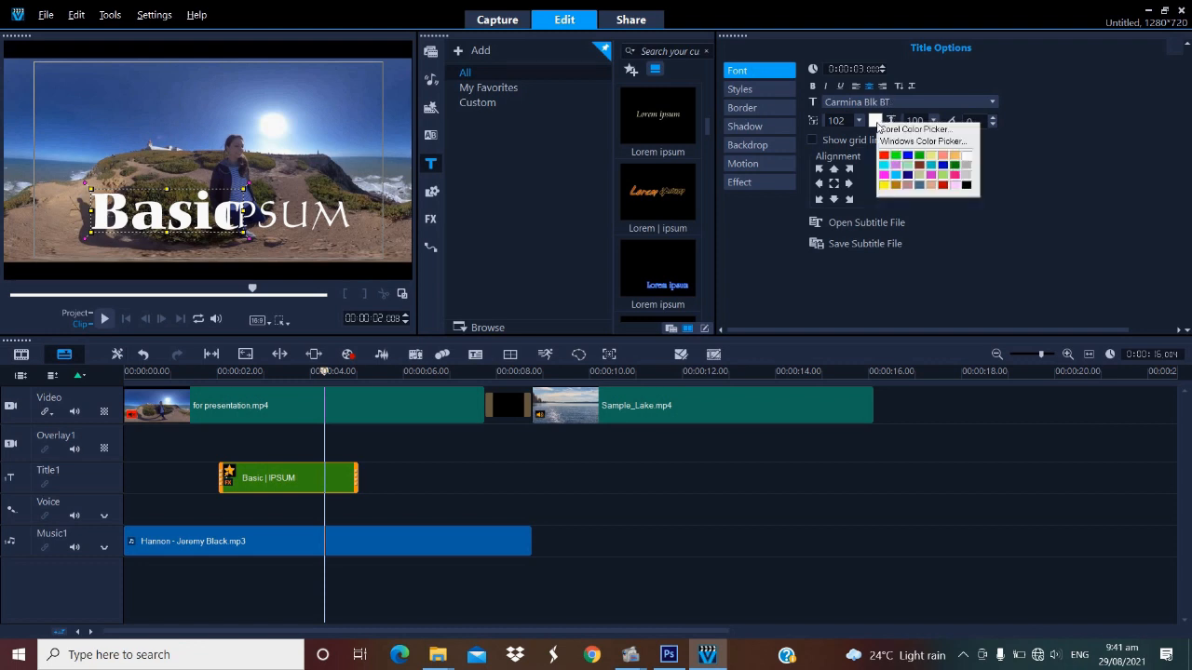
{"action": "left_click", "coordinate": [884, 156]}
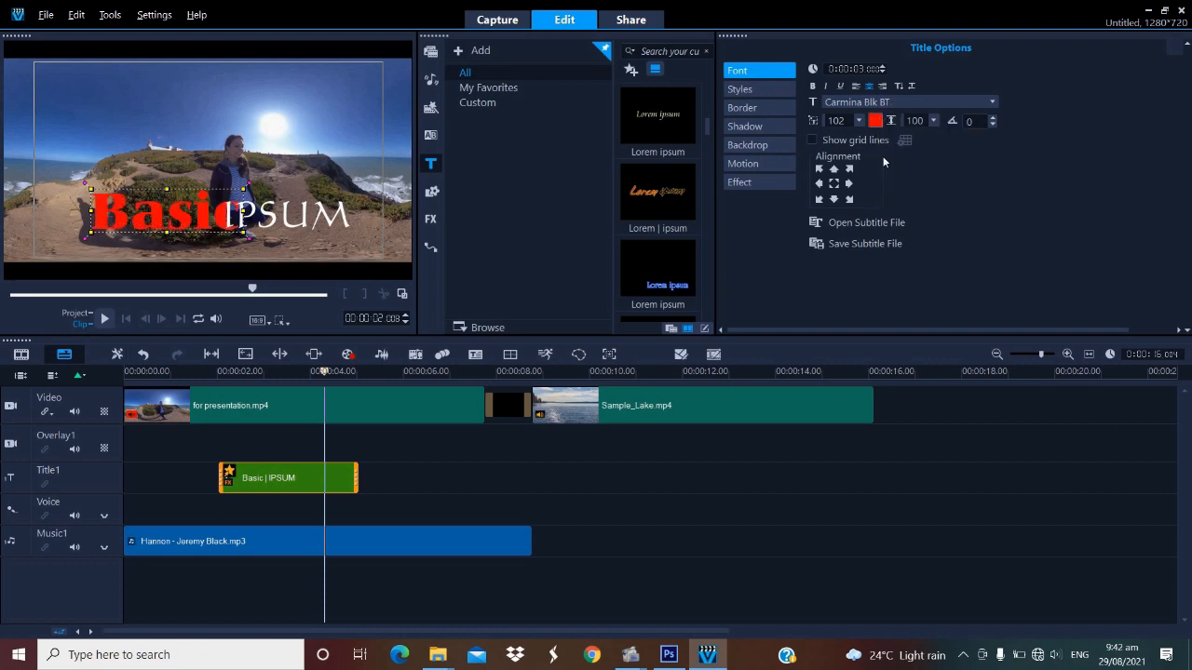
Give the title word Basic a white border with a width of 2
{"action": "left_click", "coordinate": [757, 109]}
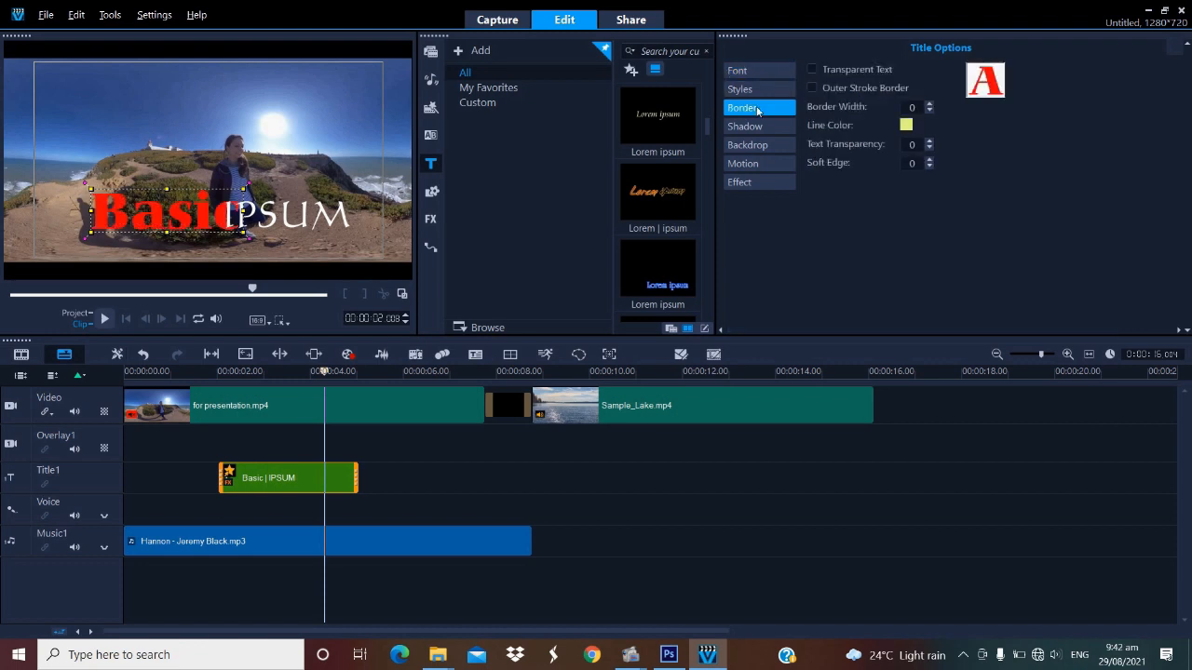
{"action": "left_click", "coordinate": [907, 125]}
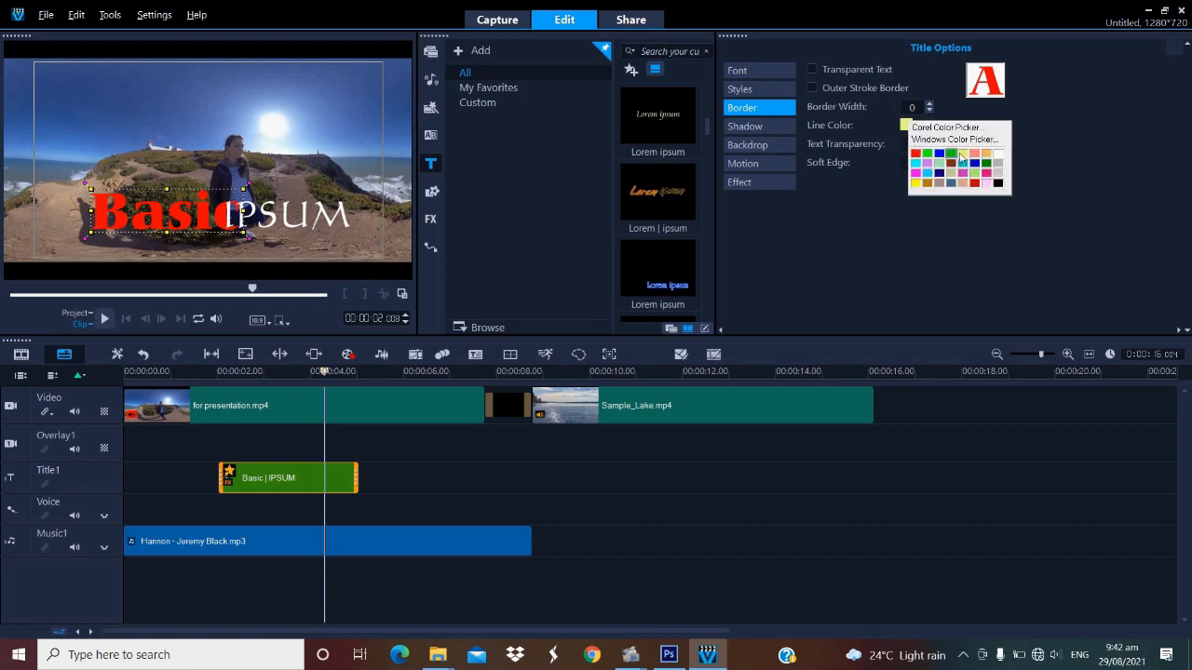
{"action": "left_click", "coordinate": [999, 153]}
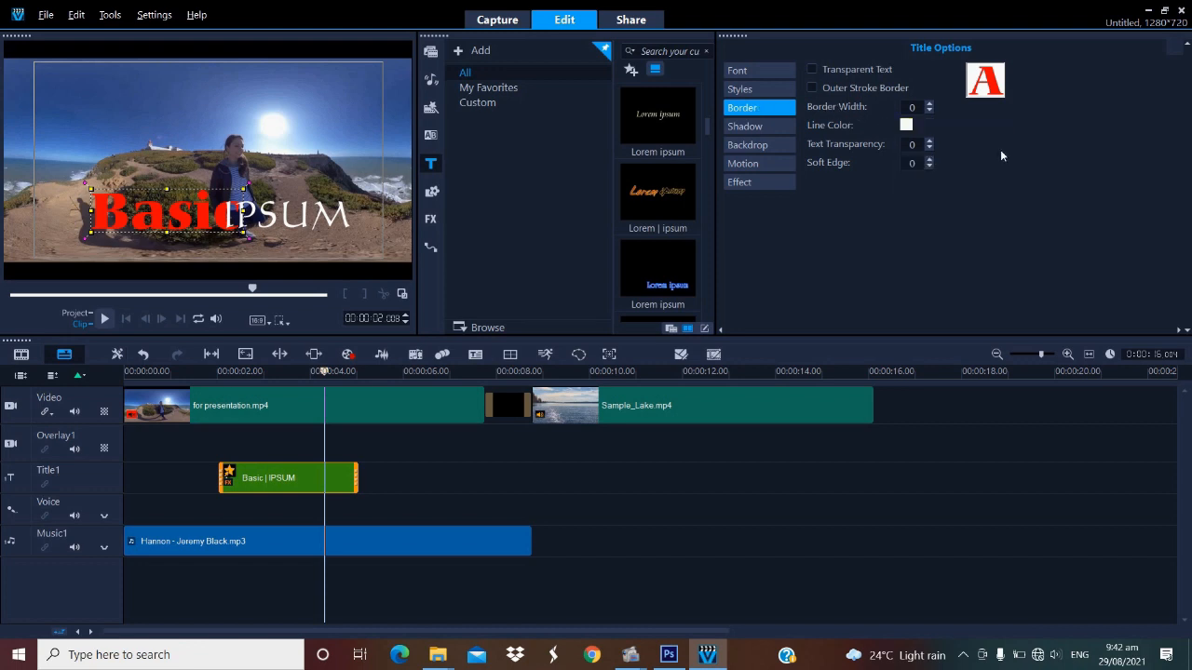
{"action": "left_click", "coordinate": [930, 105]}
{"action": "left_click", "coordinate": [930, 104]}
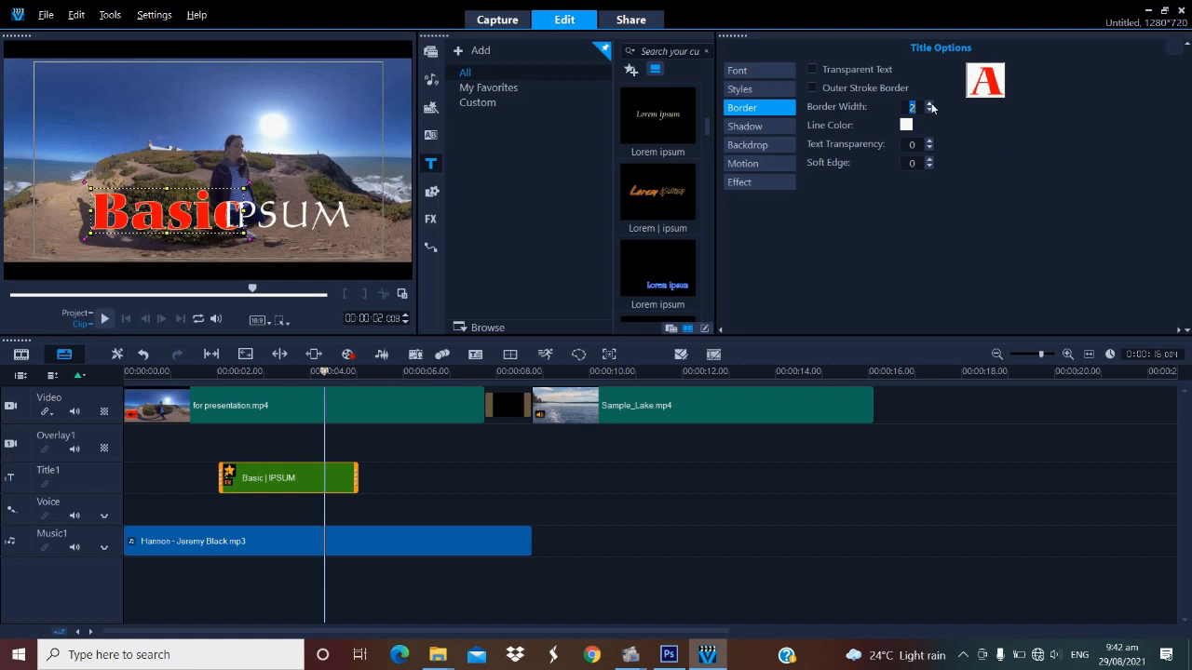
Set the border width of the title word Basic to 3 and look at the title's motion settings
{"action": "left_click", "coordinate": [931, 105]}
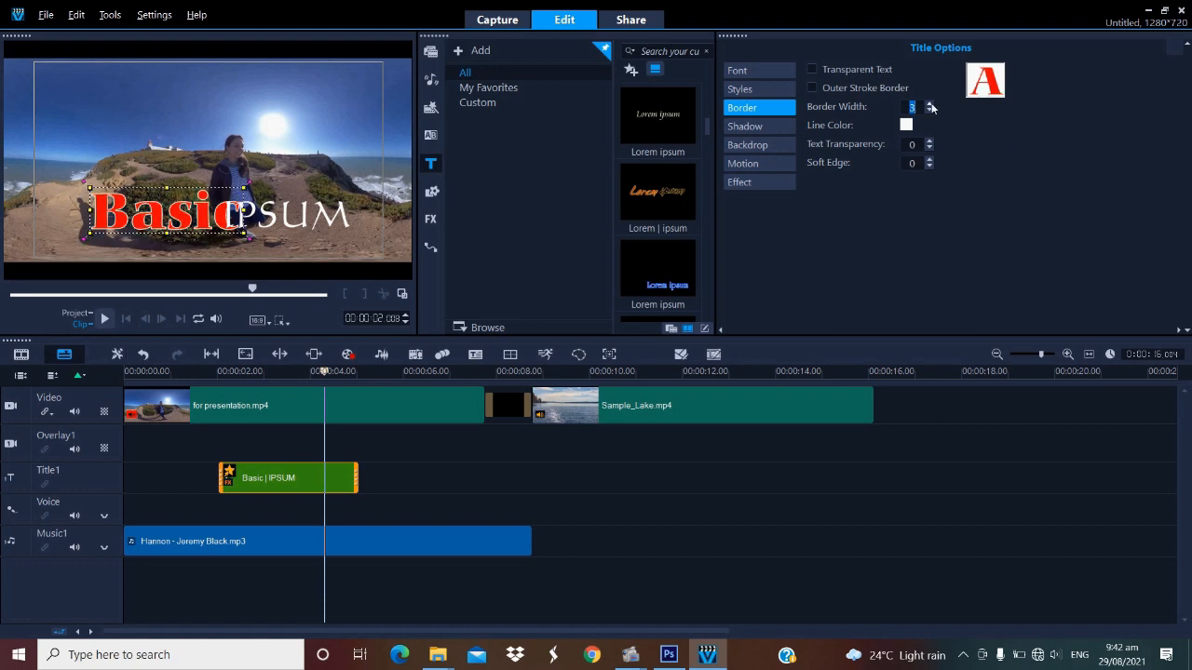
{"action": "left_click", "coordinate": [757, 165]}
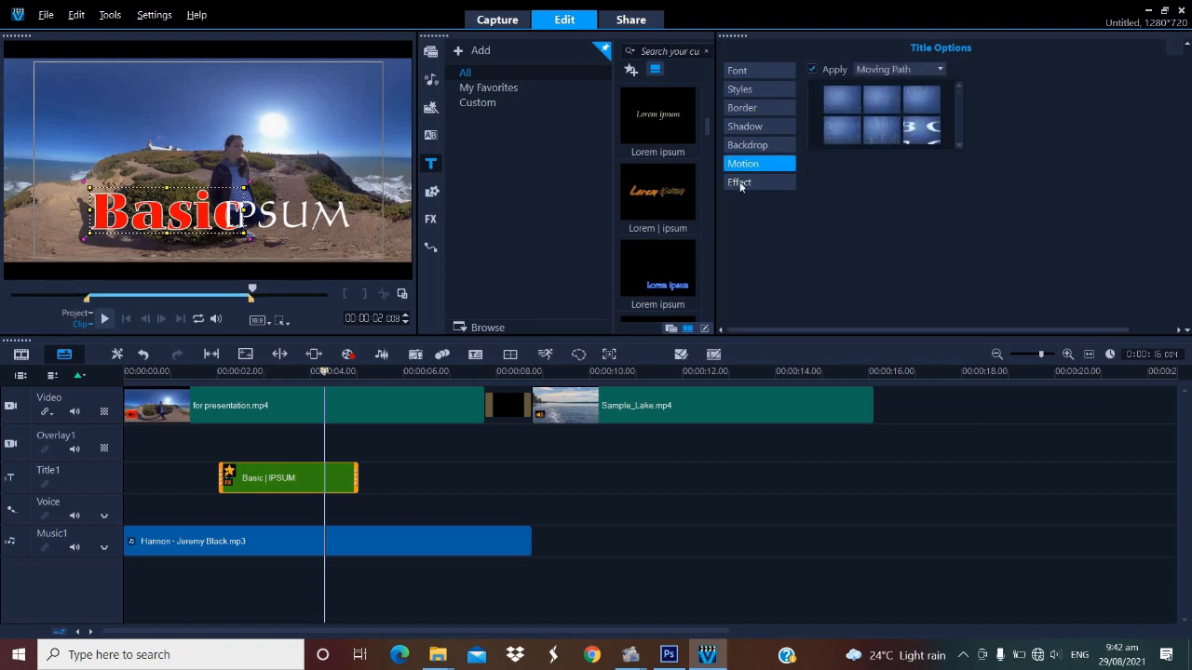
{"action": "left_click", "coordinate": [742, 107]}
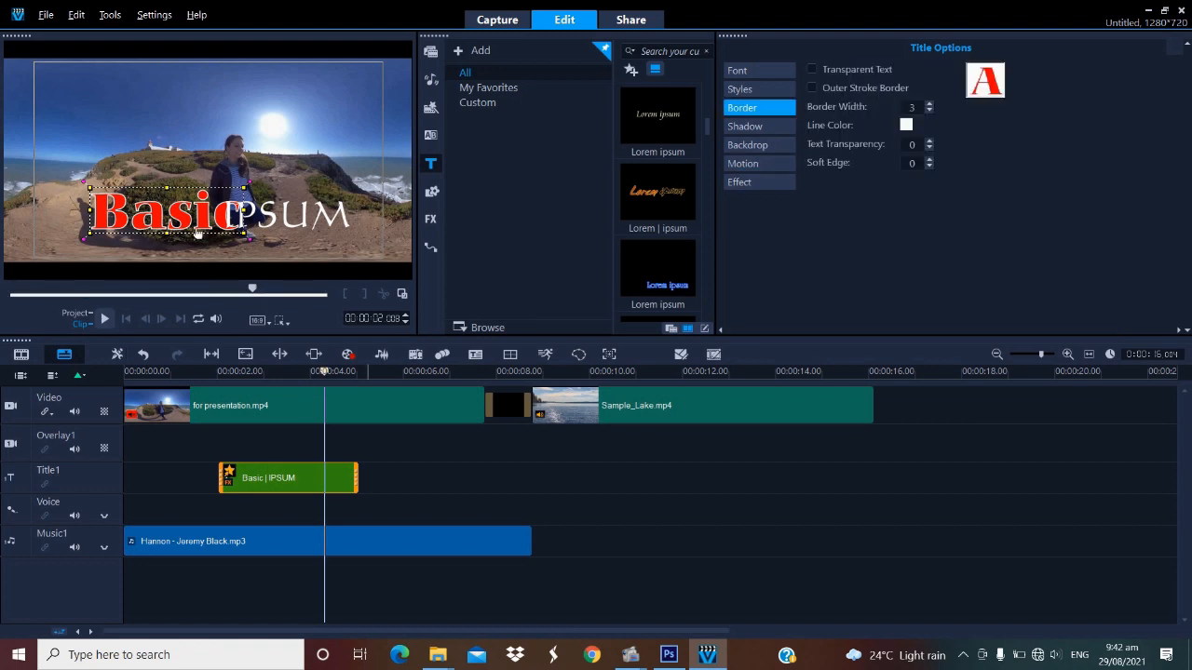
Replace the word IPSUM in the title with Info and enlarge it to font size 149
{"action": "left_click", "coordinate": [308, 216]}
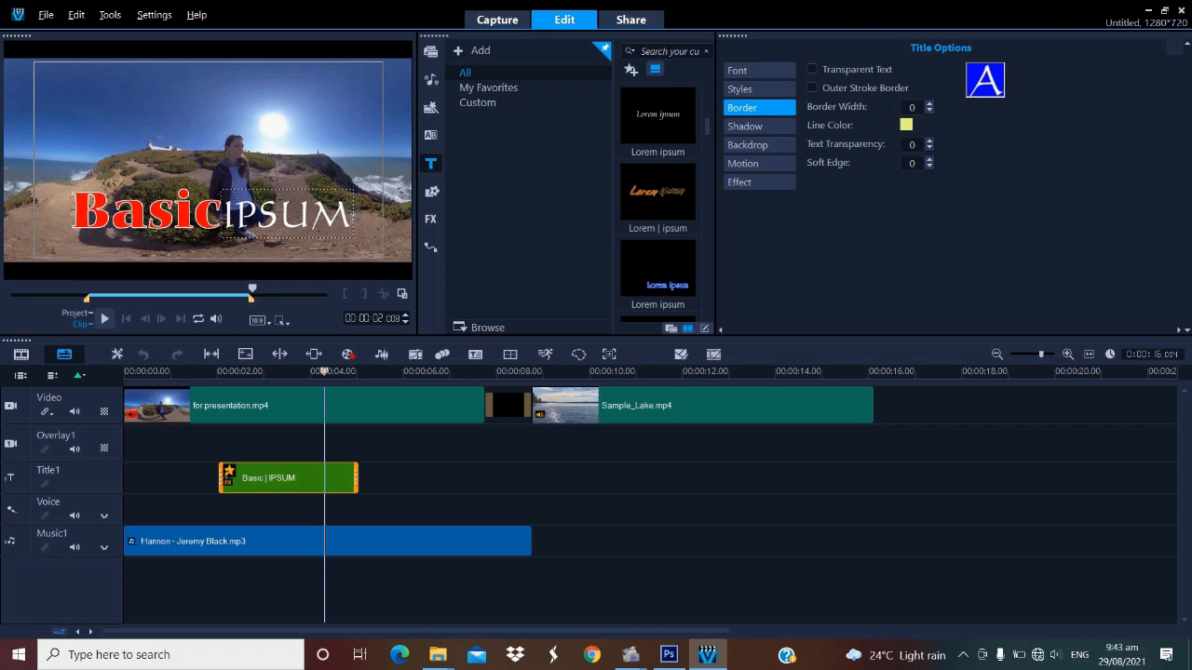
{"action": "left_click_drag", "start_coordinate": [350, 214], "coordinate": [221, 214]}
{"action": "type", "text": "Info"}
{"action": "left_click", "coordinate": [257, 220]}
{"action": "left_click", "coordinate": [257, 221]}
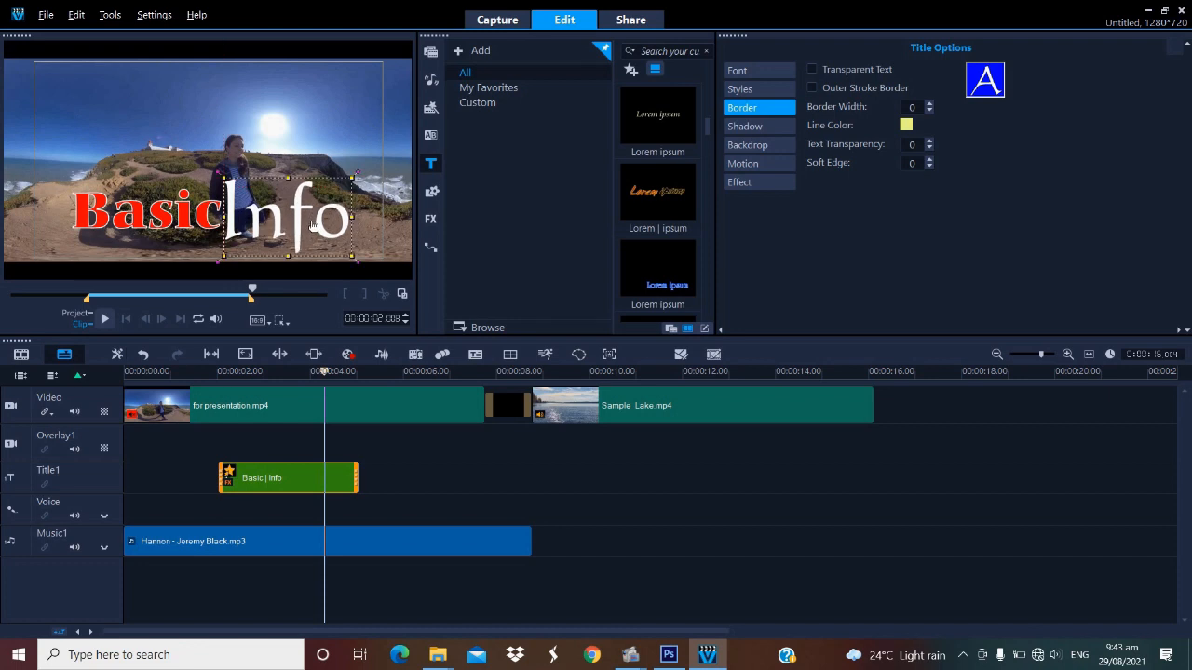
Set the font colour of the title word Info to green and adjust its border colour and width
{"action": "left_click", "coordinate": [759, 71]}
{"action": "left_click", "coordinate": [877, 125]}
{"action": "left_click", "coordinate": [892, 152]}
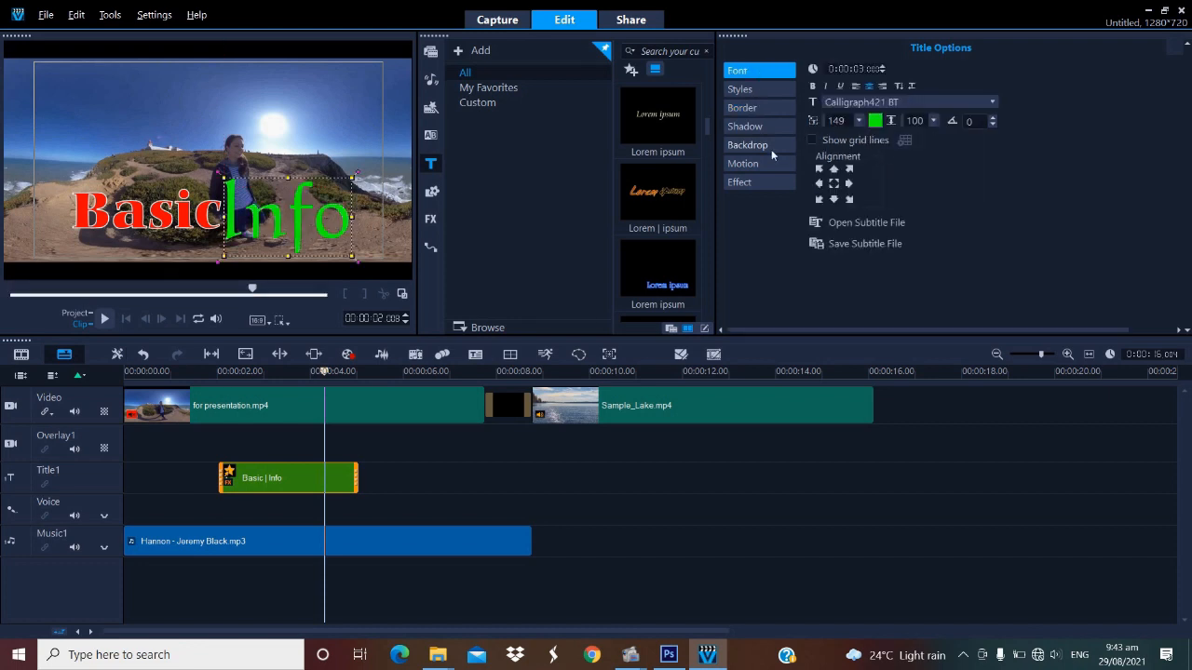
{"action": "left_click", "coordinate": [760, 107]}
{"action": "left_click", "coordinate": [906, 125]}
{"action": "left_click", "coordinate": [930, 105]}
{"action": "left_click", "coordinate": [929, 105]}
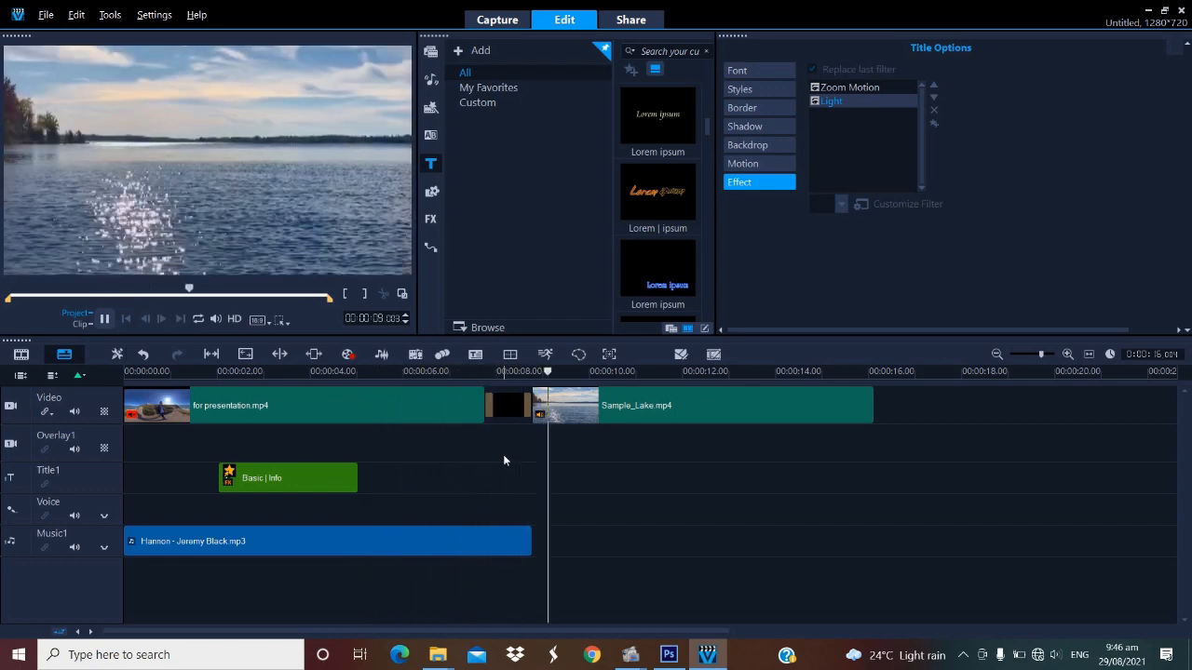
Preview the LOREM IPSUM | DOLOR SIT AMET title preset and place it on the Title1 track directly after the Basic | Info title
{"action": "key", "text": "space"}
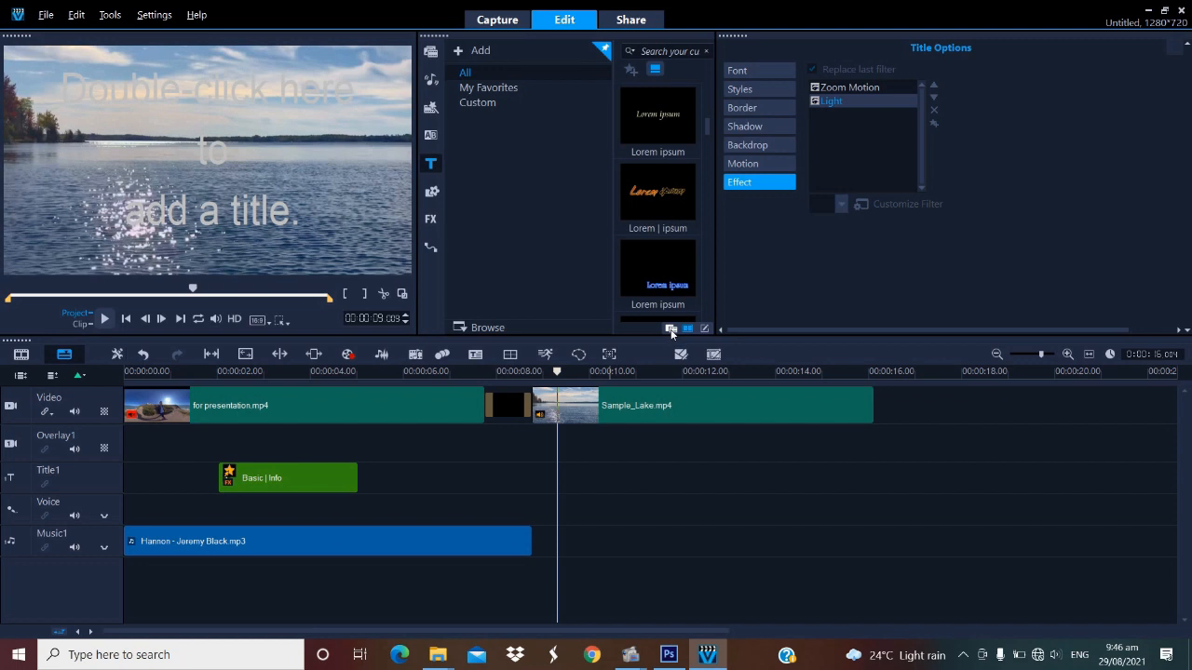
{"action": "left_click", "coordinate": [670, 329]}
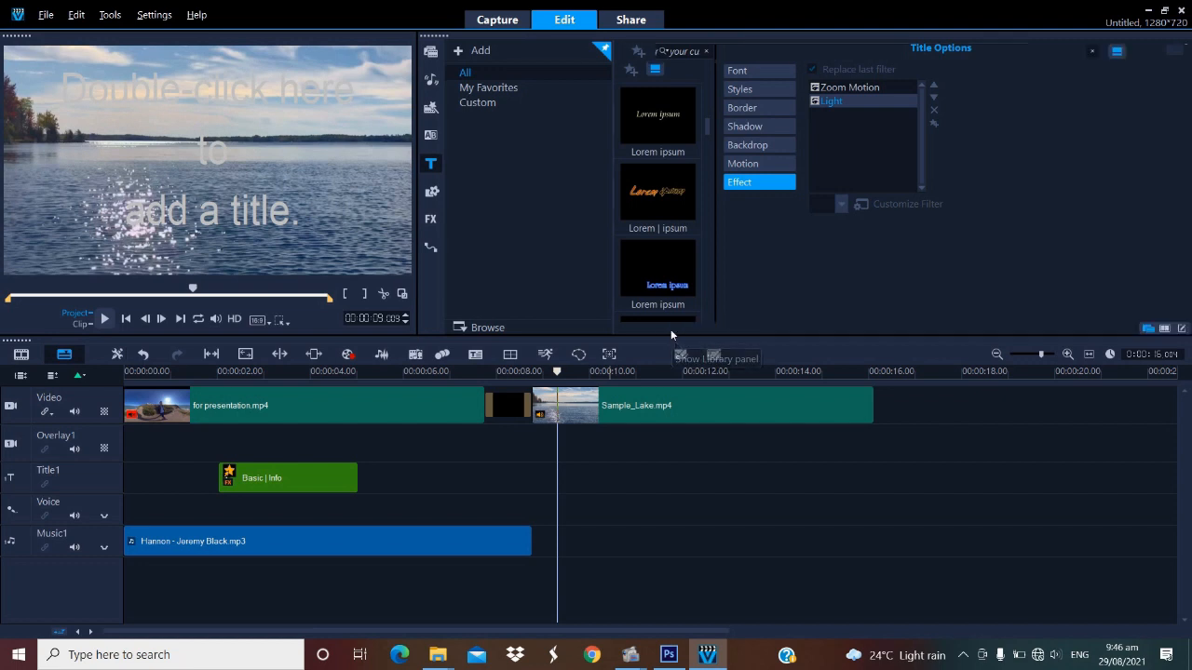
{"action": "left_click", "coordinate": [805, 277]}
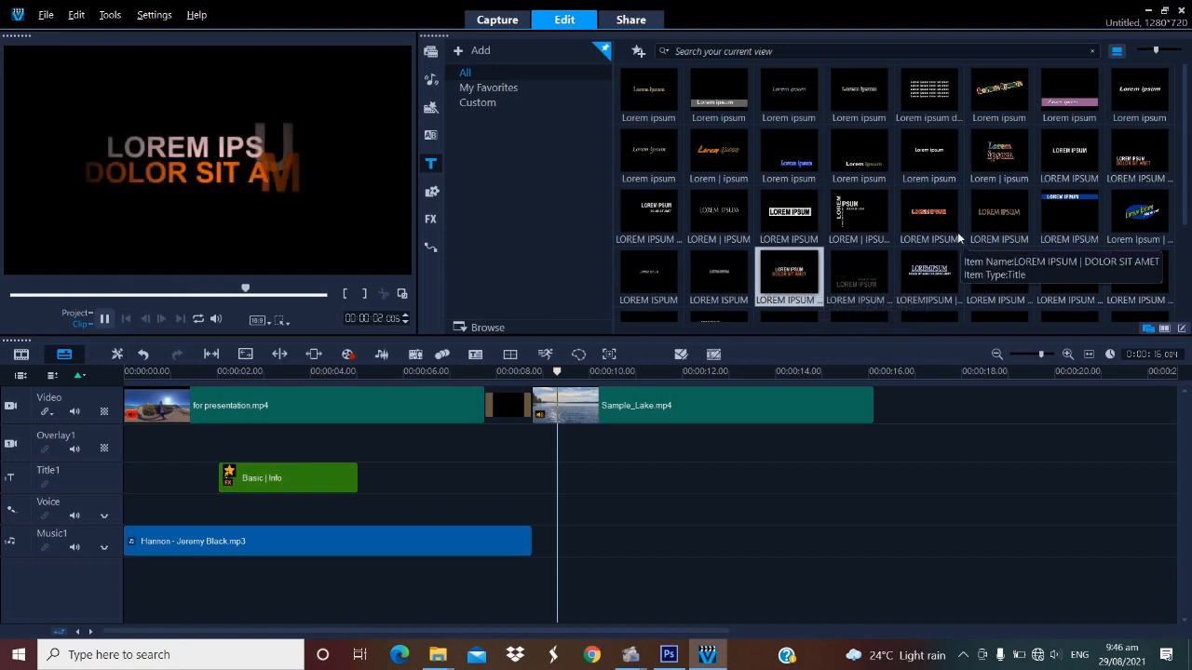
{"action": "left_click_drag", "start_coordinate": [768, 279], "coordinate": [391, 478]}
Place the heart graphic OB-16.png on the Overlay1 track beneath the start of Sample_Lake.mp4 and preview it at about 10 seconds
{"action": "left_click", "coordinate": [431, 192]}
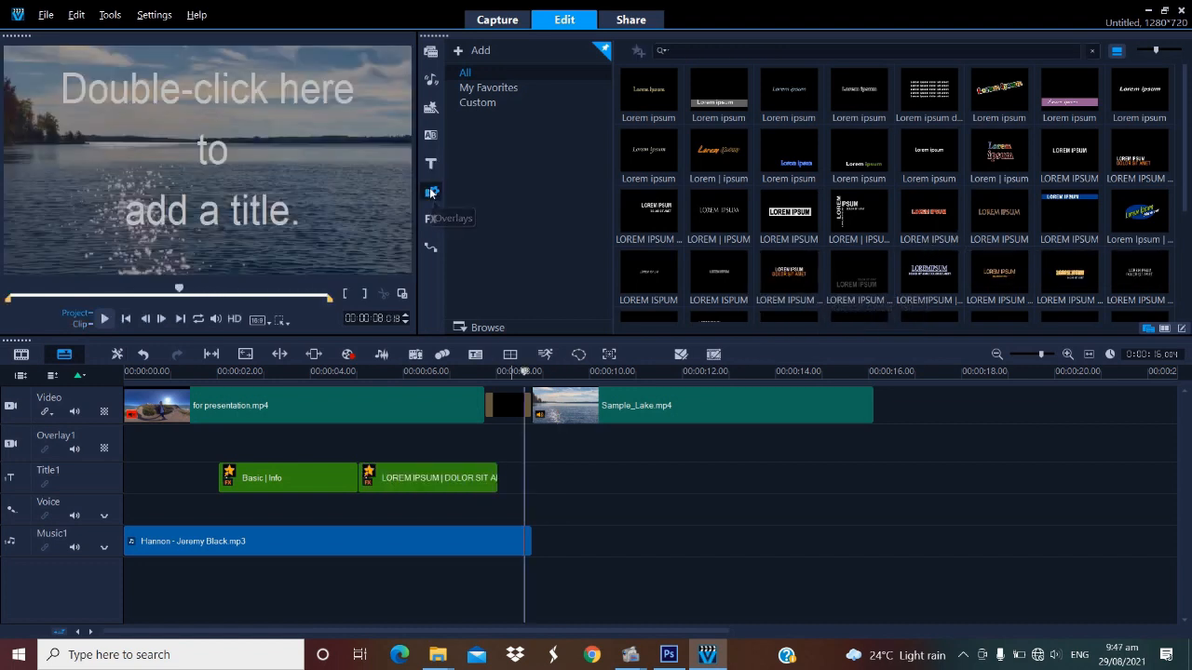
{"action": "left_click_drag", "start_coordinate": [1069, 154], "coordinate": [622, 443]}
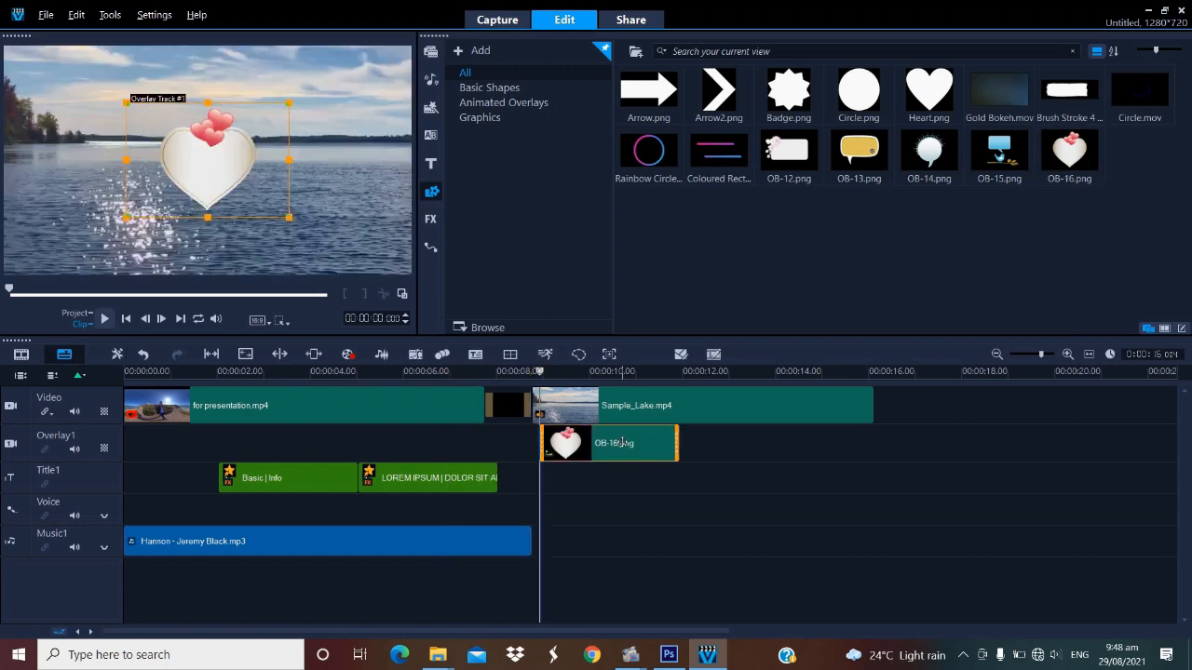
{"action": "left_click_drag", "start_coordinate": [542, 372], "coordinate": [605, 372]}
Add a LOREM IPSUM title below the heart overlay clip, change its text to Love U and fit it inside the heart
{"action": "left_click", "coordinate": [430, 164]}
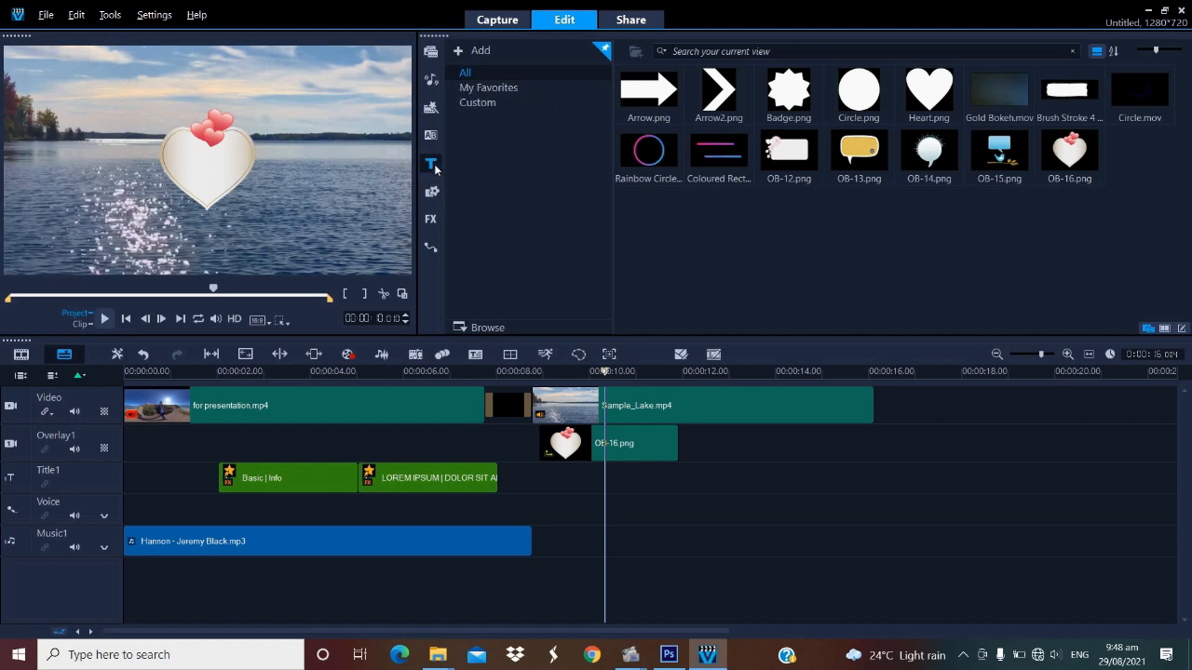
{"action": "left_click", "coordinate": [996, 272]}
{"action": "left_click_drag", "start_coordinate": [997, 272], "coordinate": [547, 489]}
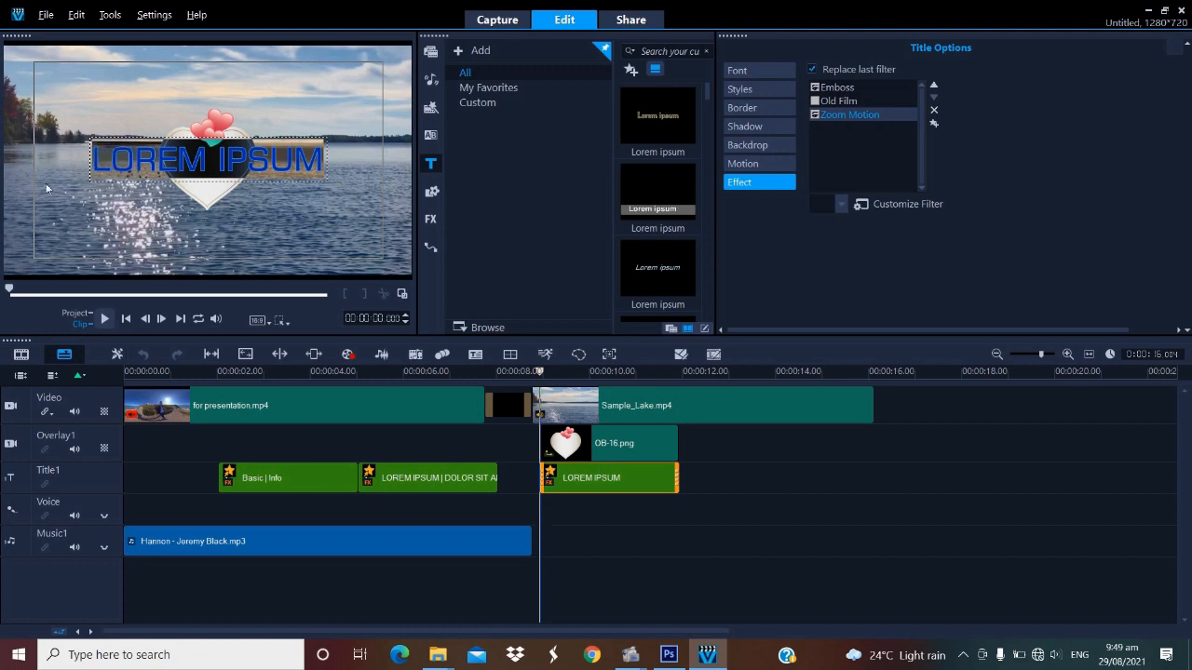
{"action": "type", "text": "Love U"}
{"action": "left_click", "coordinate": [155, 169]}
{"action": "left_click_drag", "start_coordinate": [240, 160], "coordinate": [213, 167]}
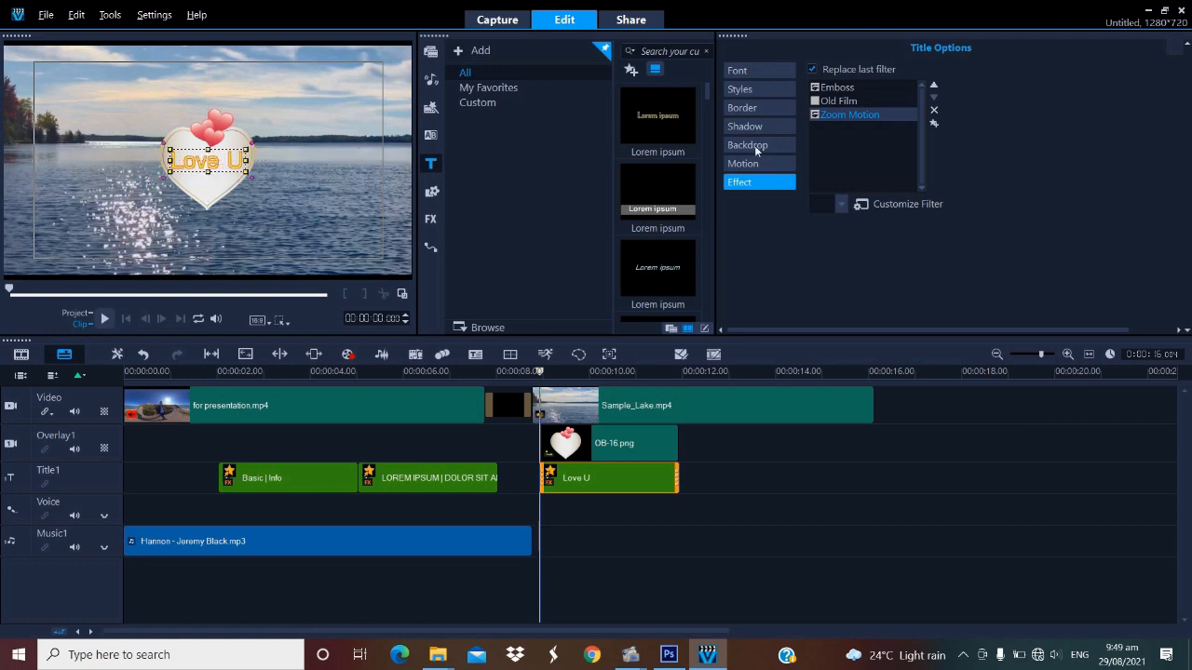
Set the font colour of the Love U title to red and play back the project
{"action": "left_click", "coordinate": [743, 71]}
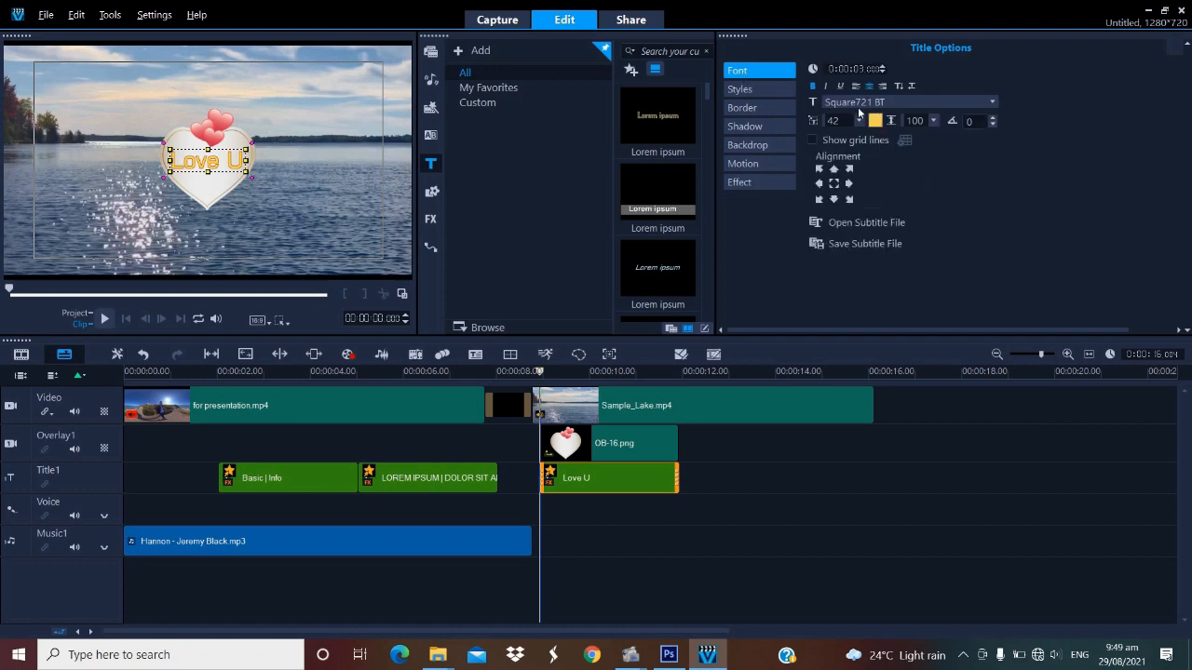
{"action": "left_click", "coordinate": [876, 121]}
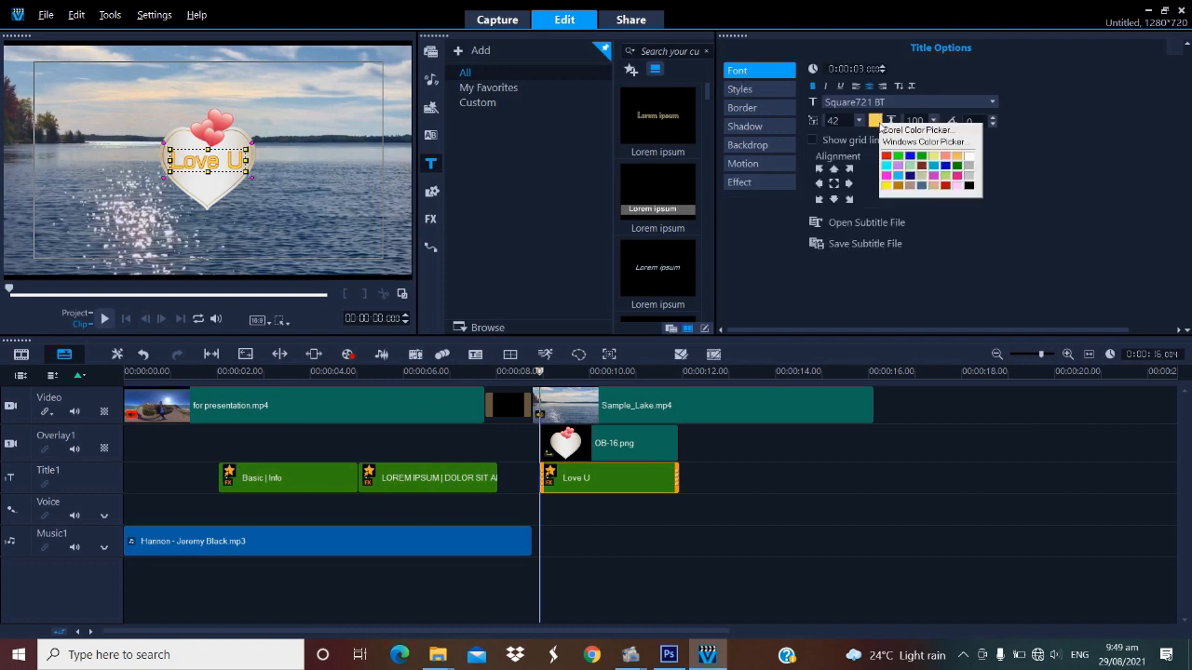
{"action": "left_click", "coordinate": [890, 156]}
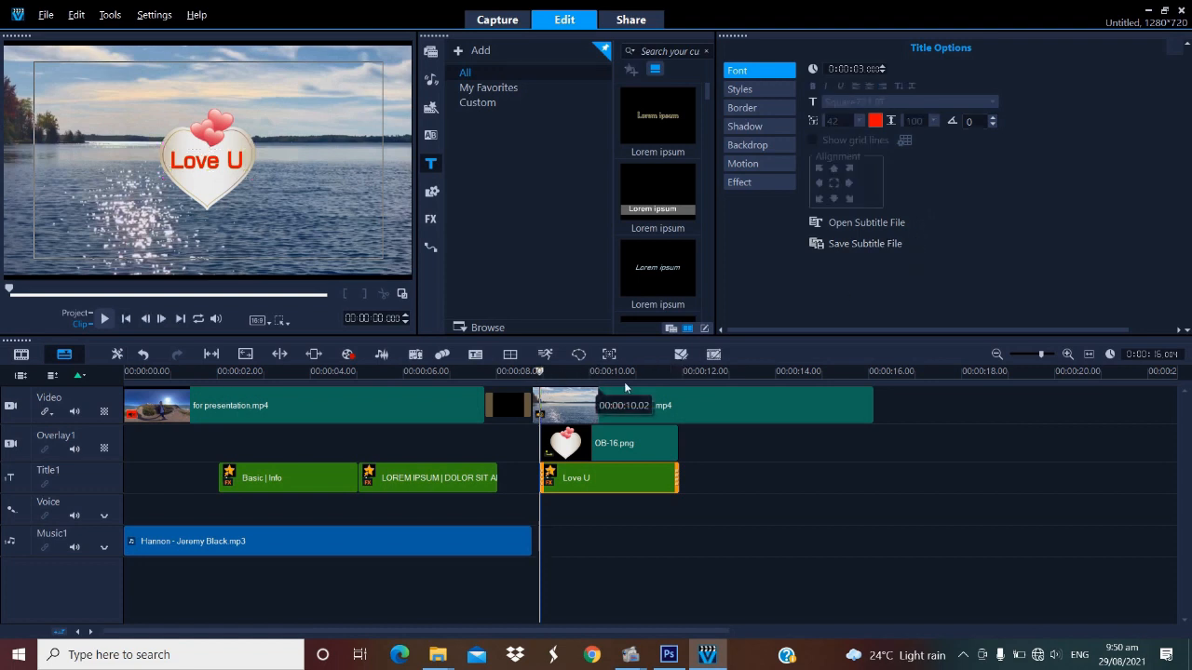
{"action": "left_click_drag", "start_coordinate": [538, 400], "coordinate": [300, 402]}
{"action": "key", "text": "space"}
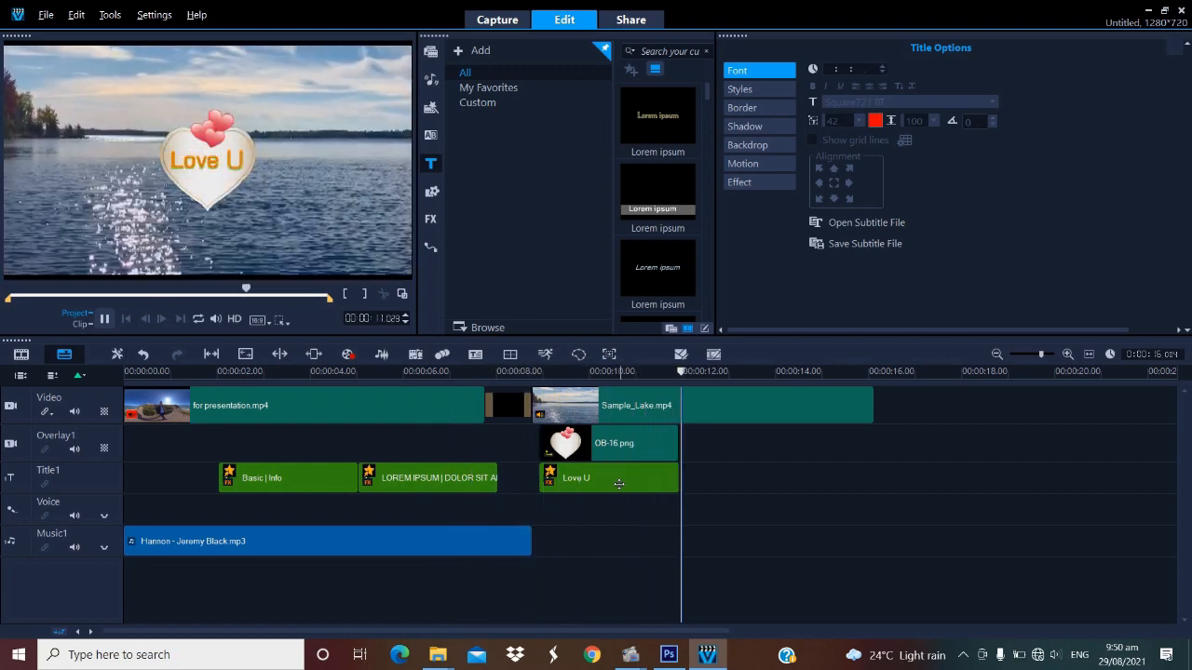
Examine the export formats for computer playback, from AVI to Custom, including the list of custom file formats
{"action": "left_click", "coordinate": [641, 24]}
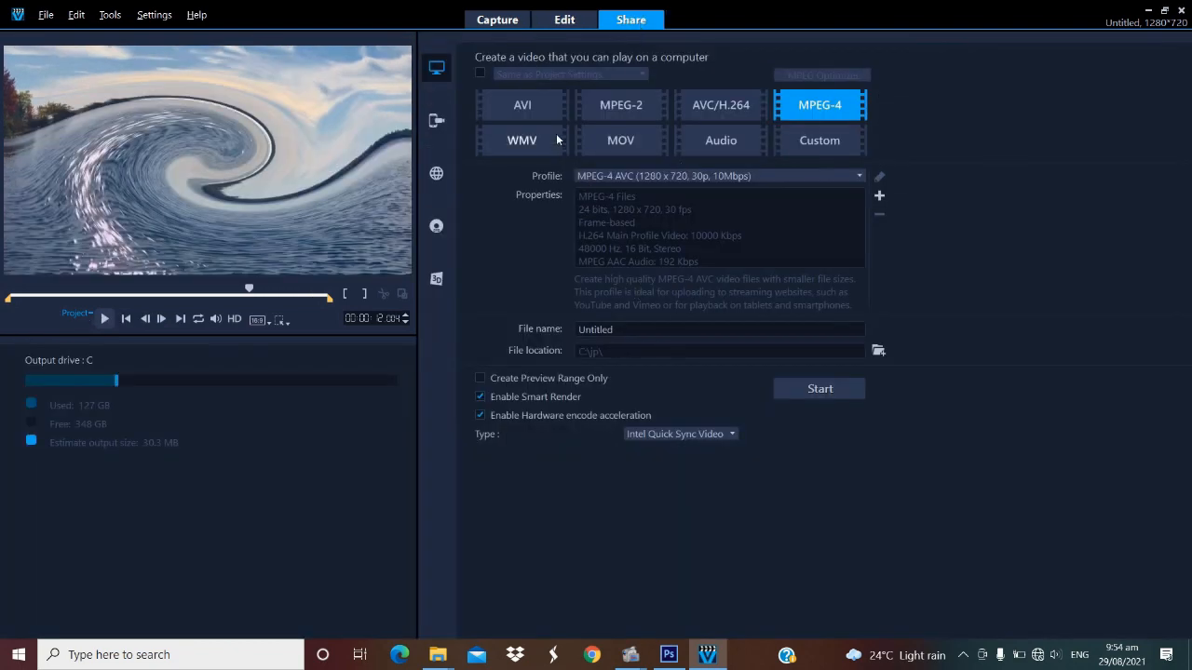
{"action": "left_click", "coordinate": [544, 105]}
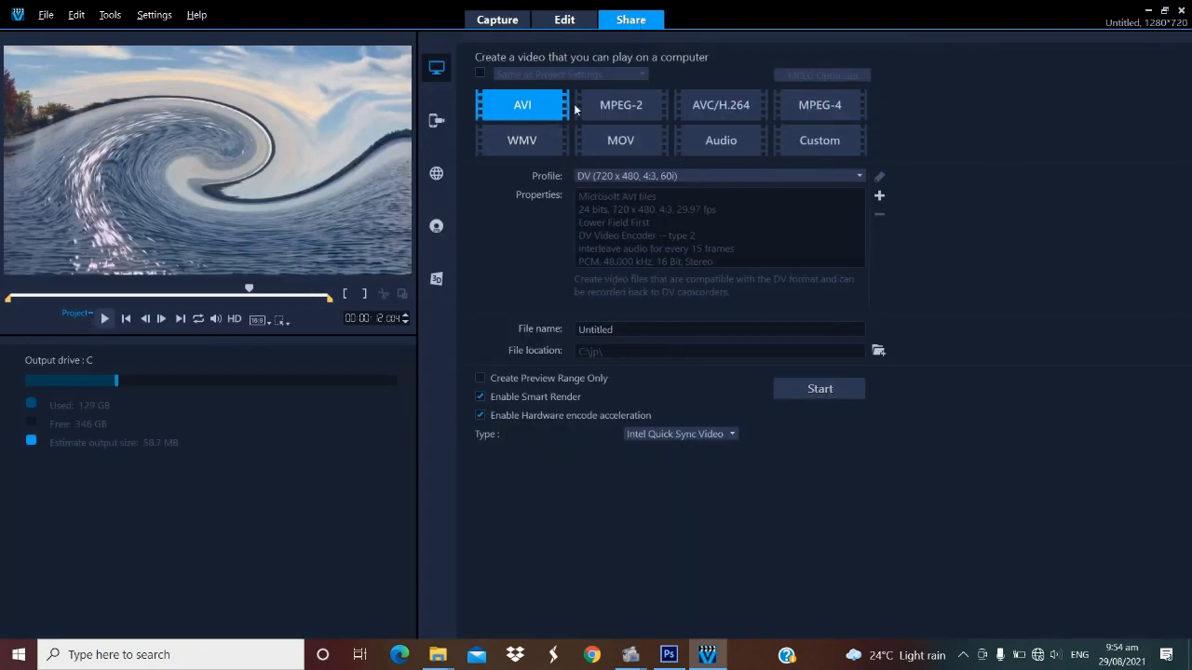
{"action": "left_click", "coordinate": [618, 106]}
{"action": "left_click", "coordinate": [714, 109]}
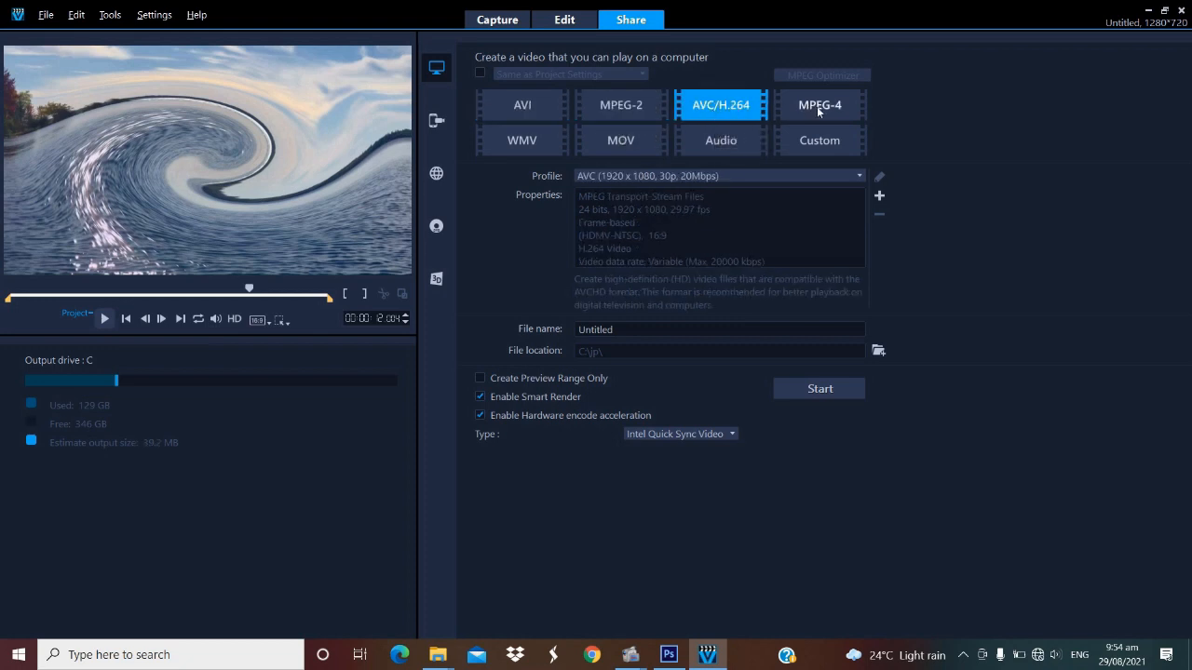
{"action": "left_click", "coordinate": [819, 108]}
{"action": "left_click", "coordinate": [545, 149]}
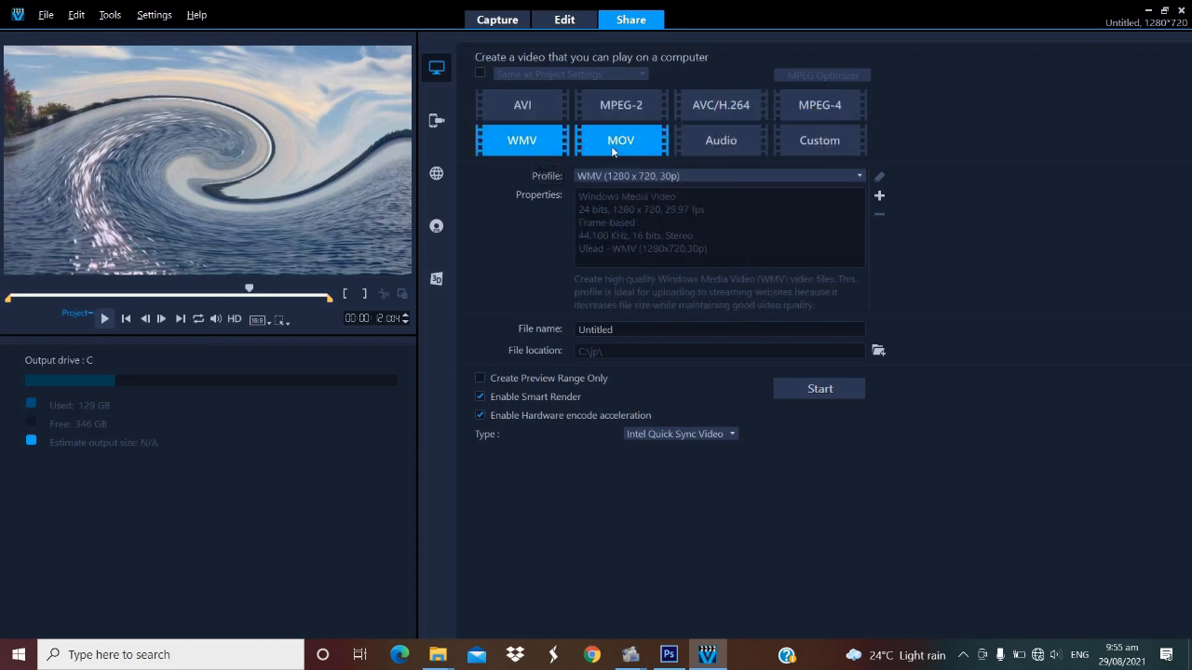
{"action": "left_click", "coordinate": [657, 148]}
{"action": "left_click", "coordinate": [711, 147]}
{"action": "left_click", "coordinate": [804, 144]}
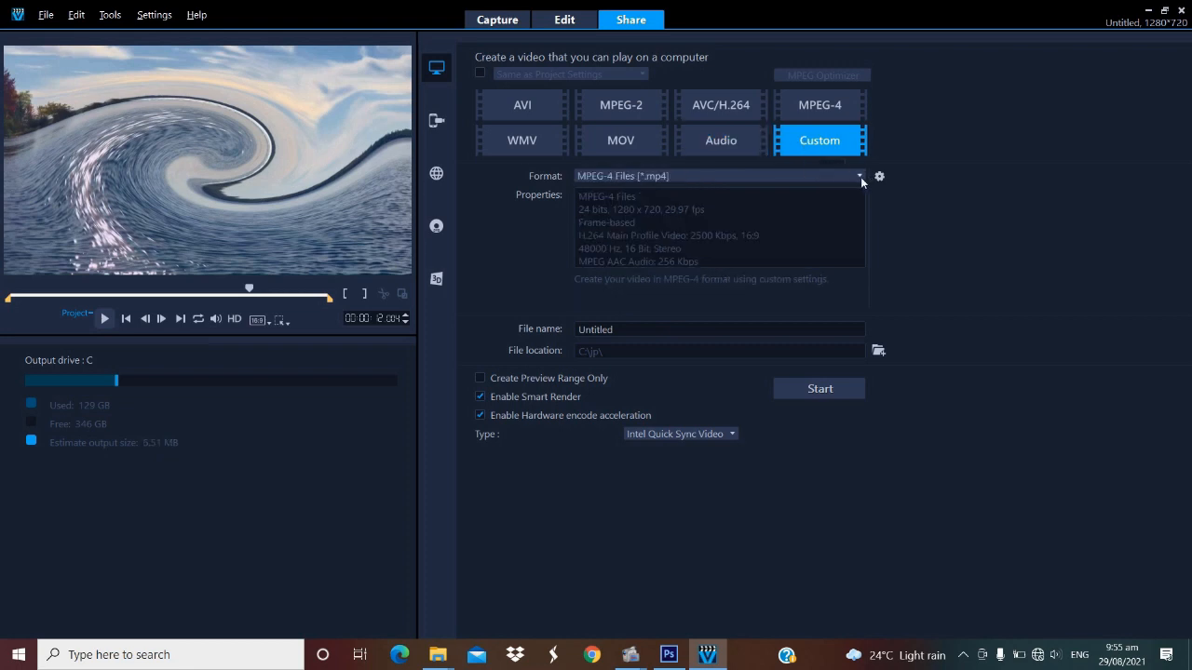
{"action": "left_click", "coordinate": [859, 176]}
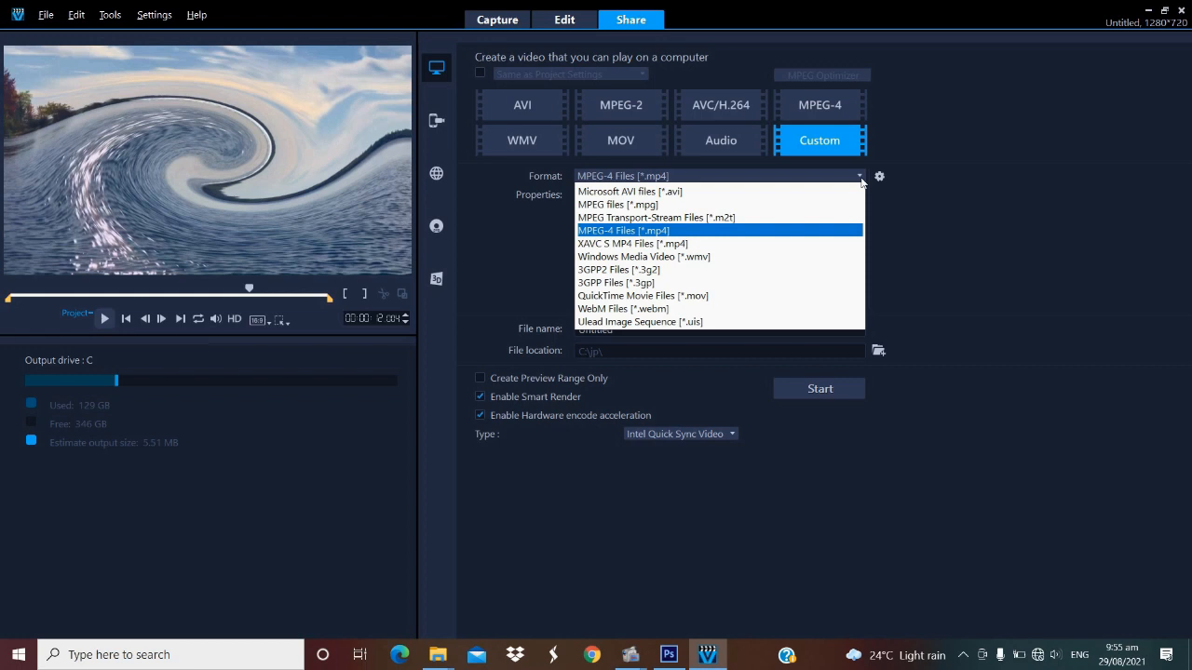
{"action": "left_click", "coordinate": [860, 176]}
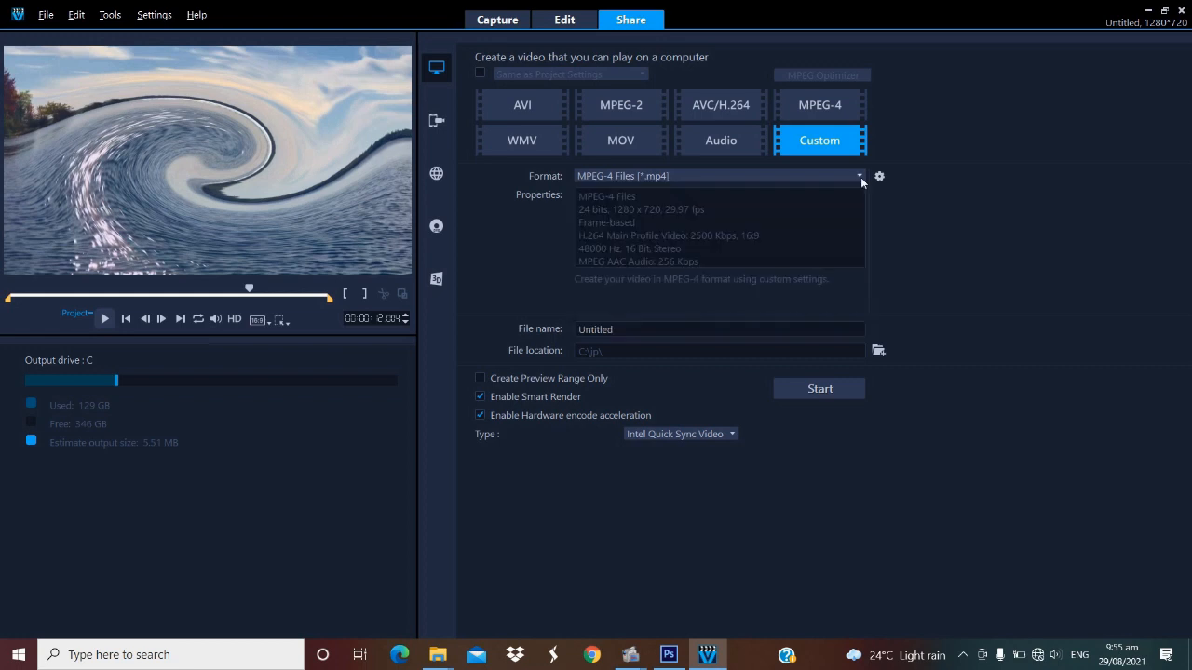
Render the project as an MPEG-4 file named basic info in the corel video studio folder
{"action": "left_click", "coordinate": [820, 105]}
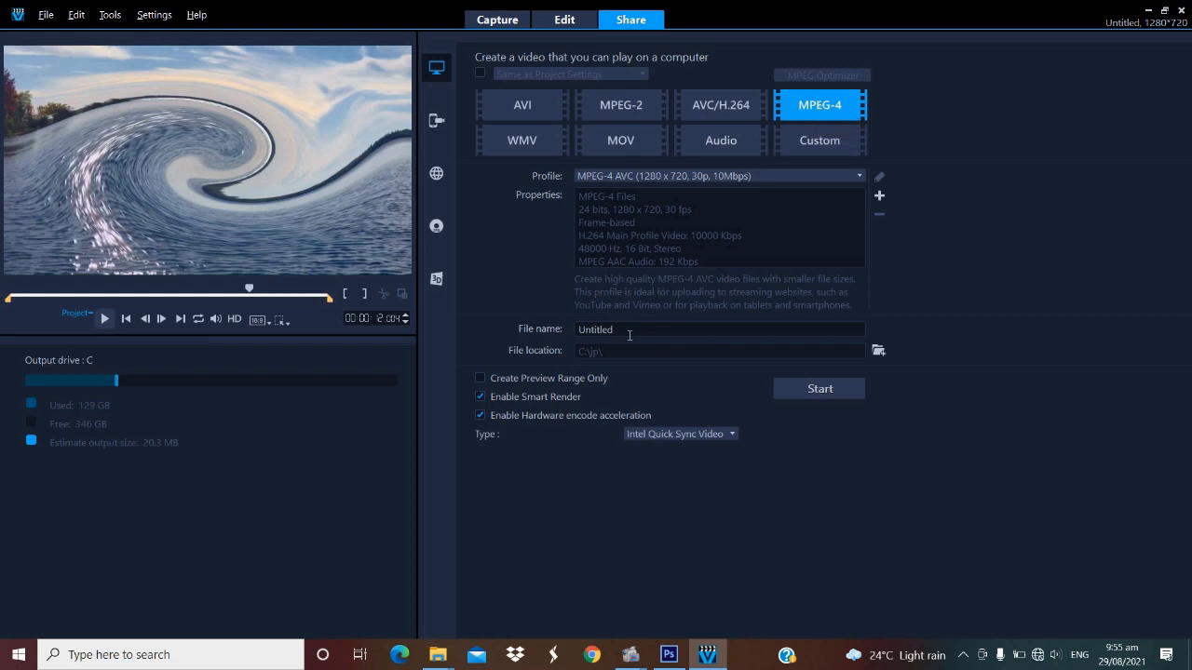
{"action": "left_click_drag", "start_coordinate": [631, 329], "coordinate": [506, 325]}
{"action": "type", "text": "basic info"}
{"action": "left_click", "coordinate": [877, 352]}
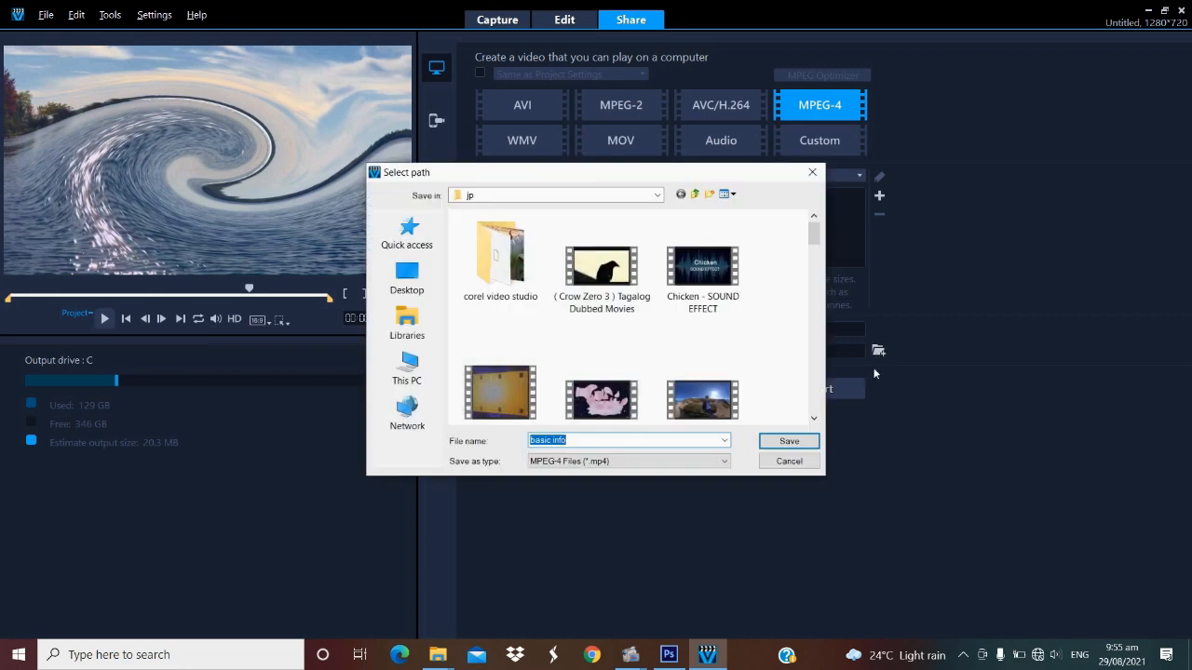
{"action": "double_click", "coordinate": [527, 277]}
{"action": "left_click", "coordinate": [789, 440]}
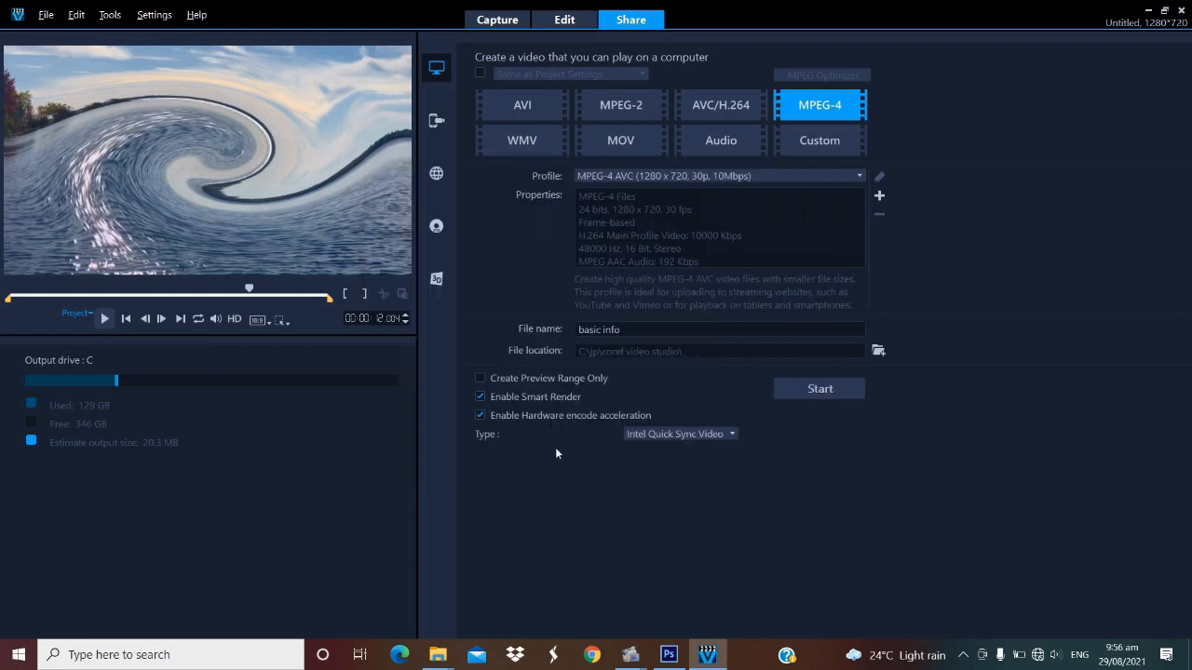
{"action": "left_click", "coordinate": [835, 398]}
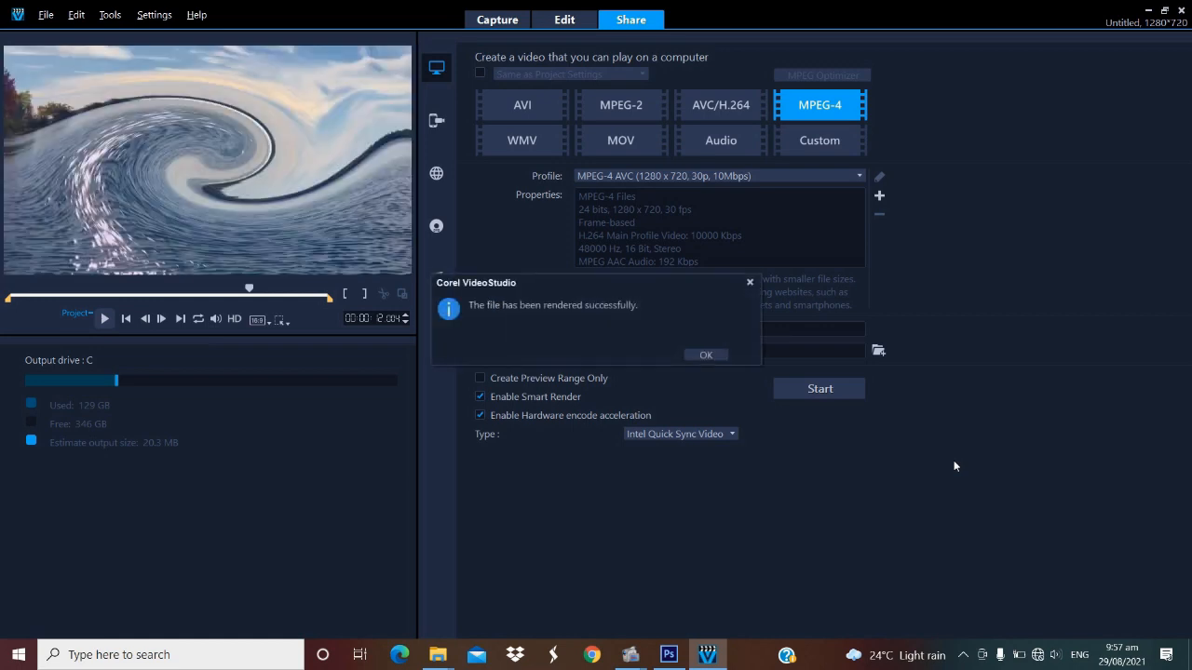
{"action": "left_click", "coordinate": [706, 355]}
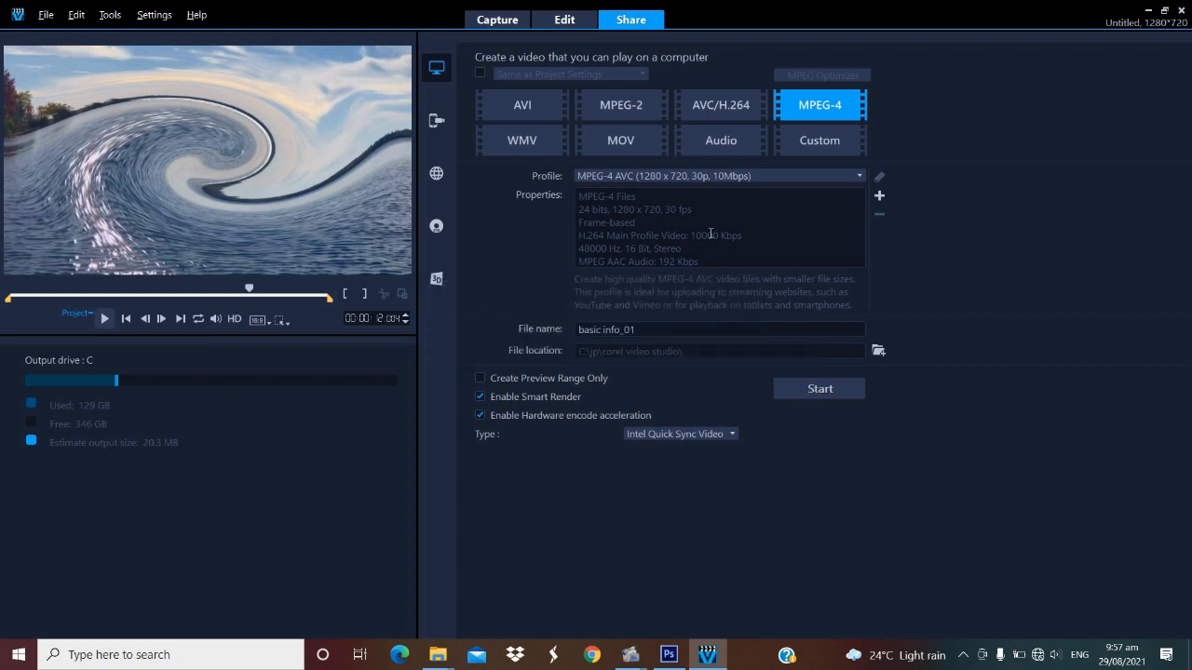
Return to the editing workspace and place the rendered basic info.mp4 at the start of the empty Video track
{"action": "left_click", "coordinate": [565, 20]}
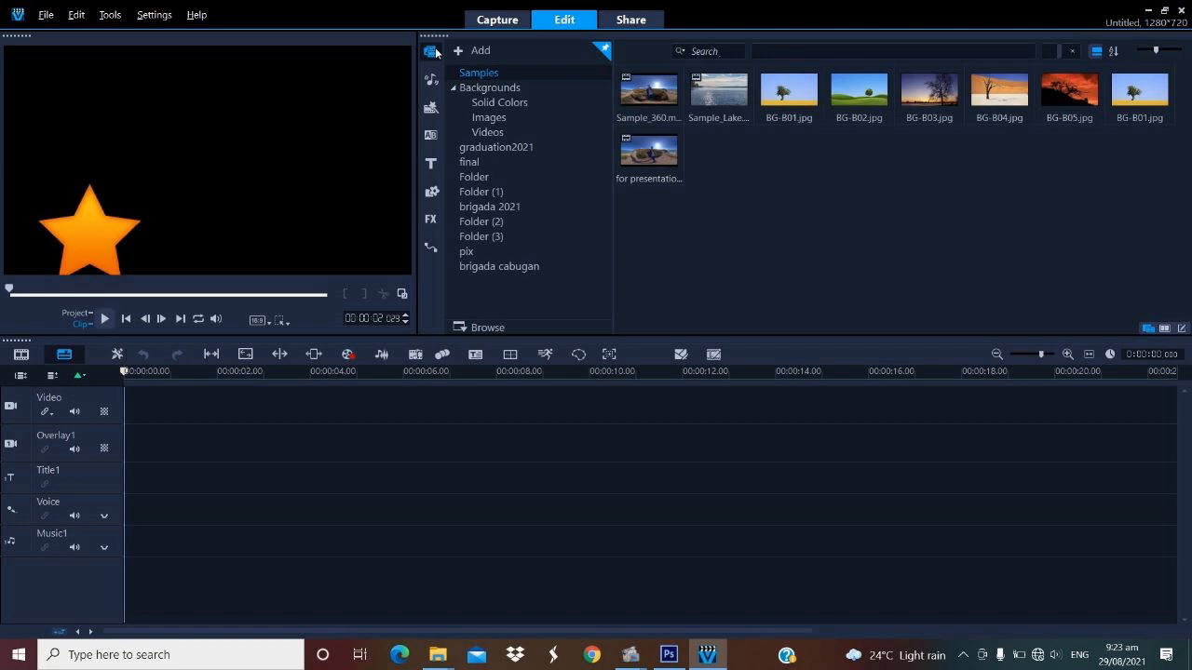
{"action": "left_click_drag", "start_coordinate": [788, 149], "coordinate": [267, 411]}
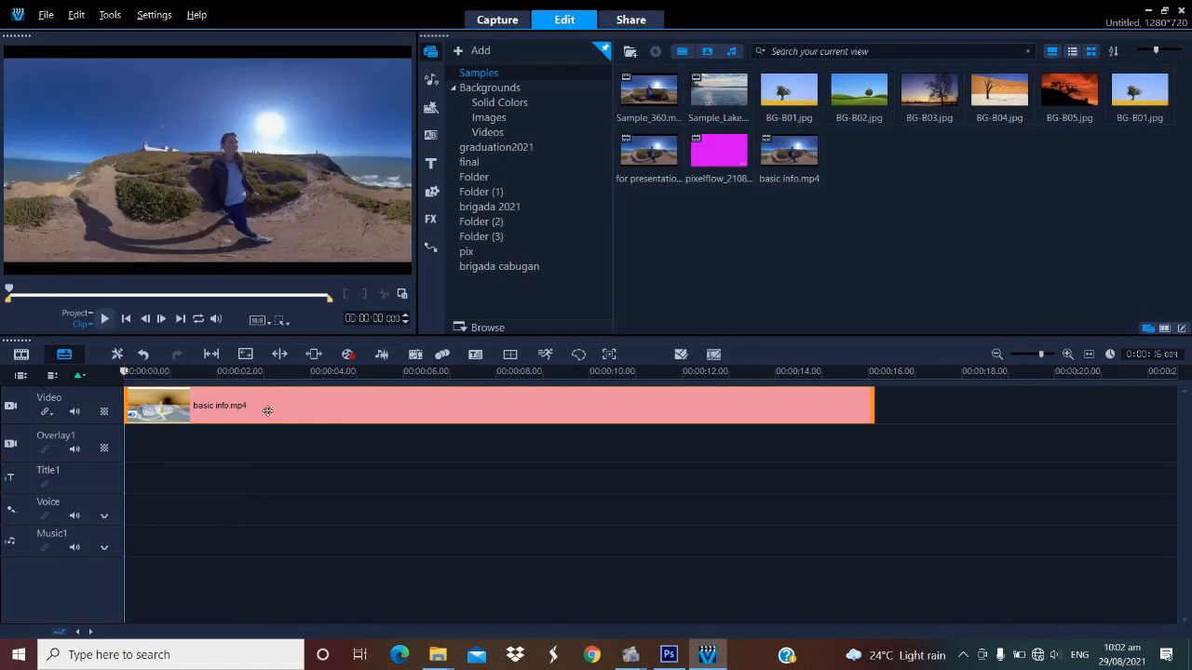
Set the playback speed of the basic info.mp4 clip to 500% in Speed/Time-lapse, previewing it before applying
{"action": "double_click", "coordinate": [360, 400]}
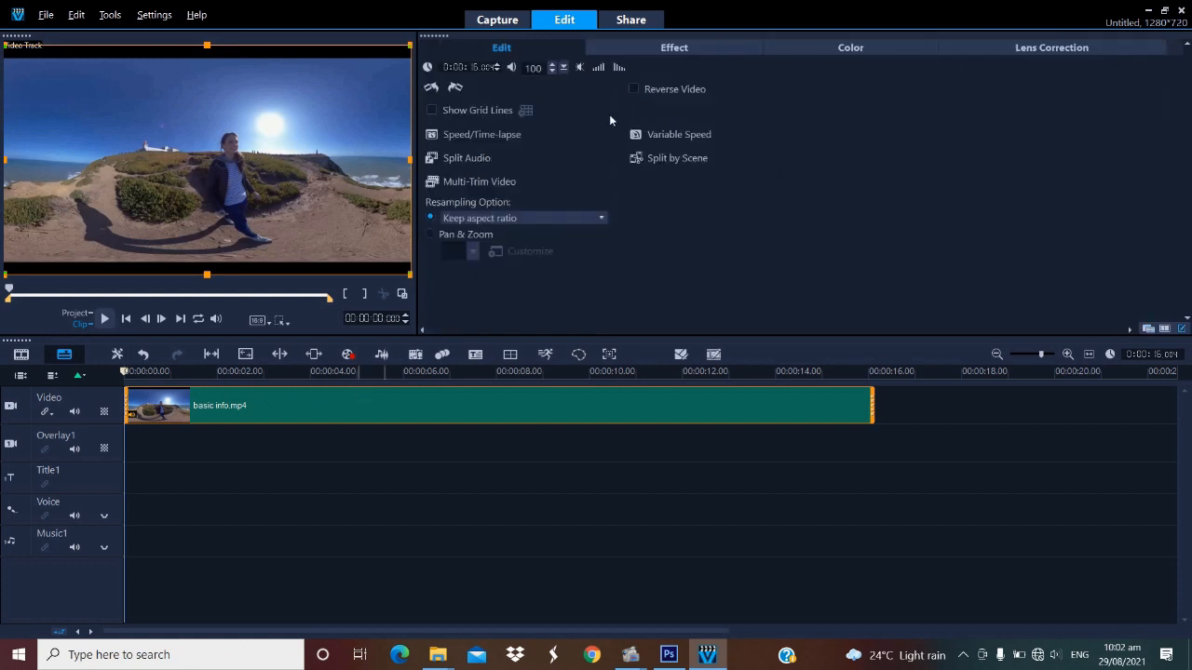
{"action": "left_click", "coordinate": [488, 134]}
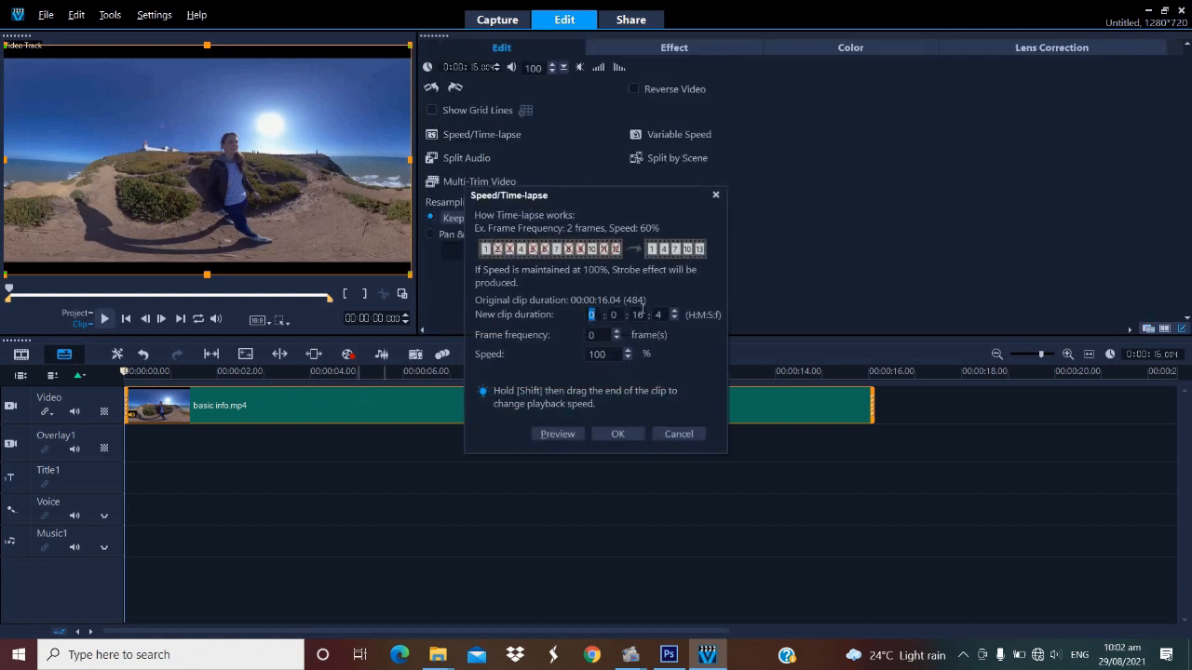
{"action": "double_click", "coordinate": [614, 355]}
{"action": "type", "text": "500"}
{"action": "left_click", "coordinate": [558, 434]}
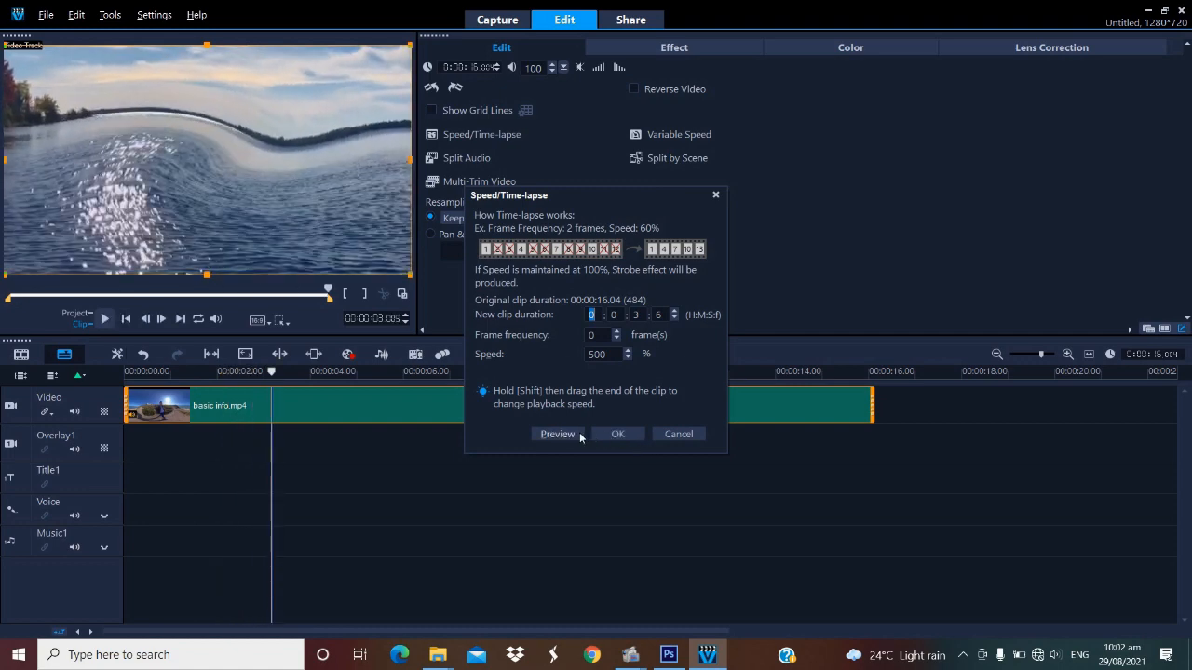
{"action": "left_click", "coordinate": [616, 436]}
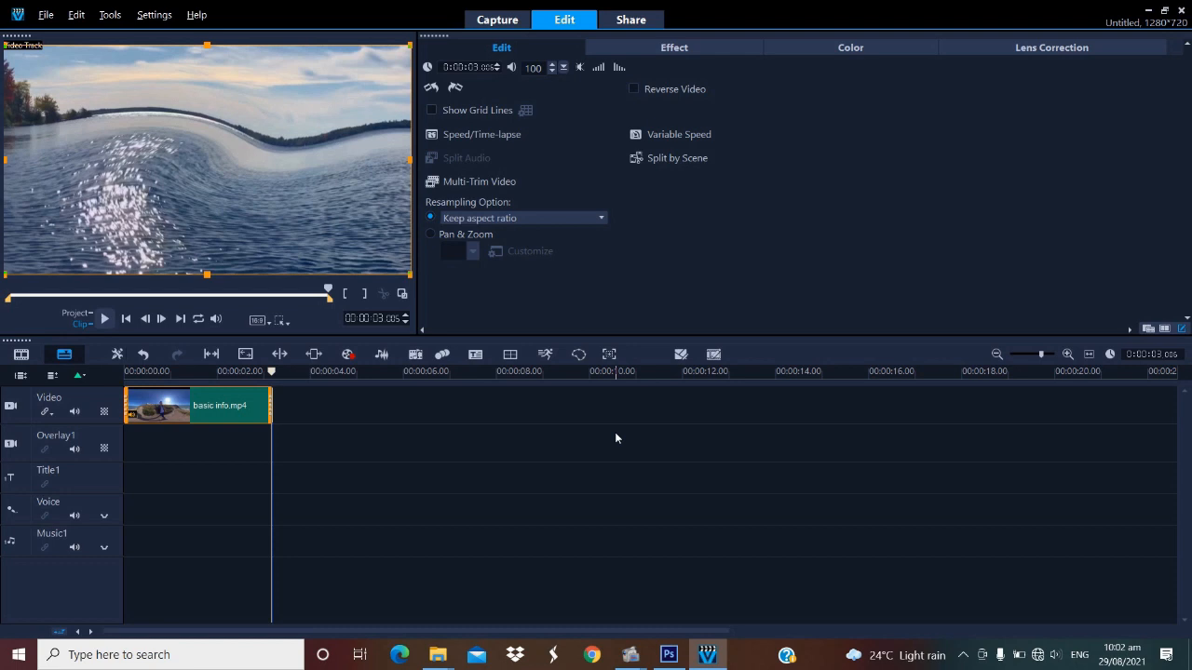
Set the playback speed of the basic info.mp4 clip to 50%, previewing it first, and play it back from the start
{"action": "left_click", "coordinate": [452, 139]}
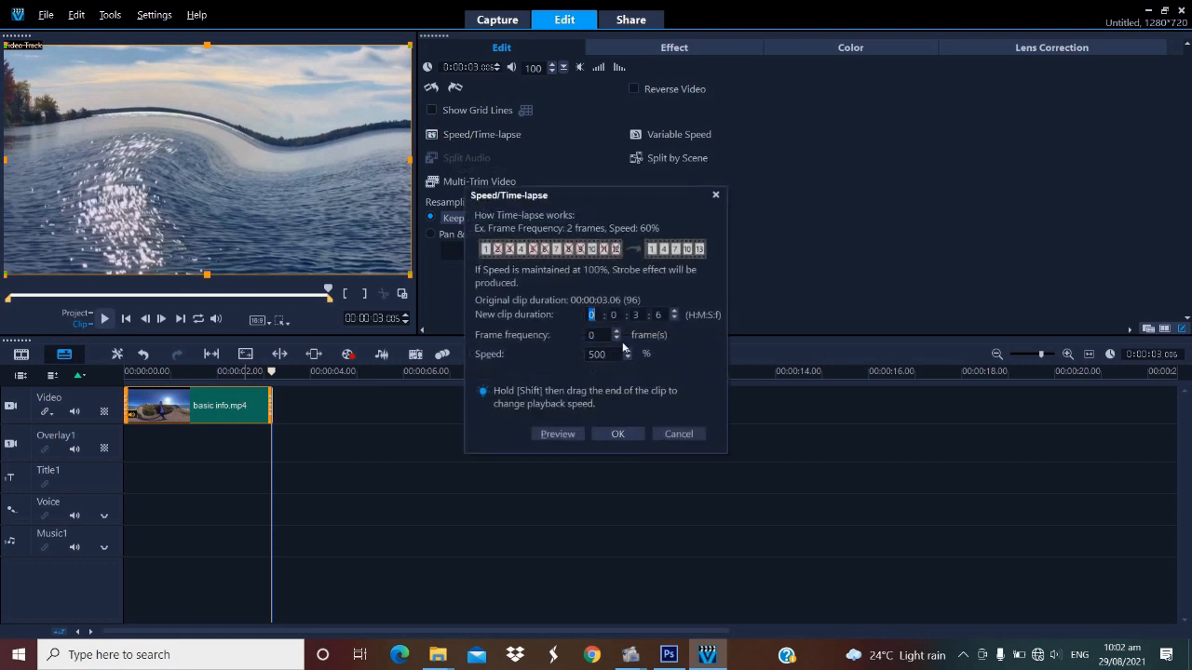
{"action": "left_click_drag", "start_coordinate": [615, 354], "coordinate": [370, 362]}
{"action": "type", "text": "50"}
{"action": "left_click", "coordinate": [560, 434]}
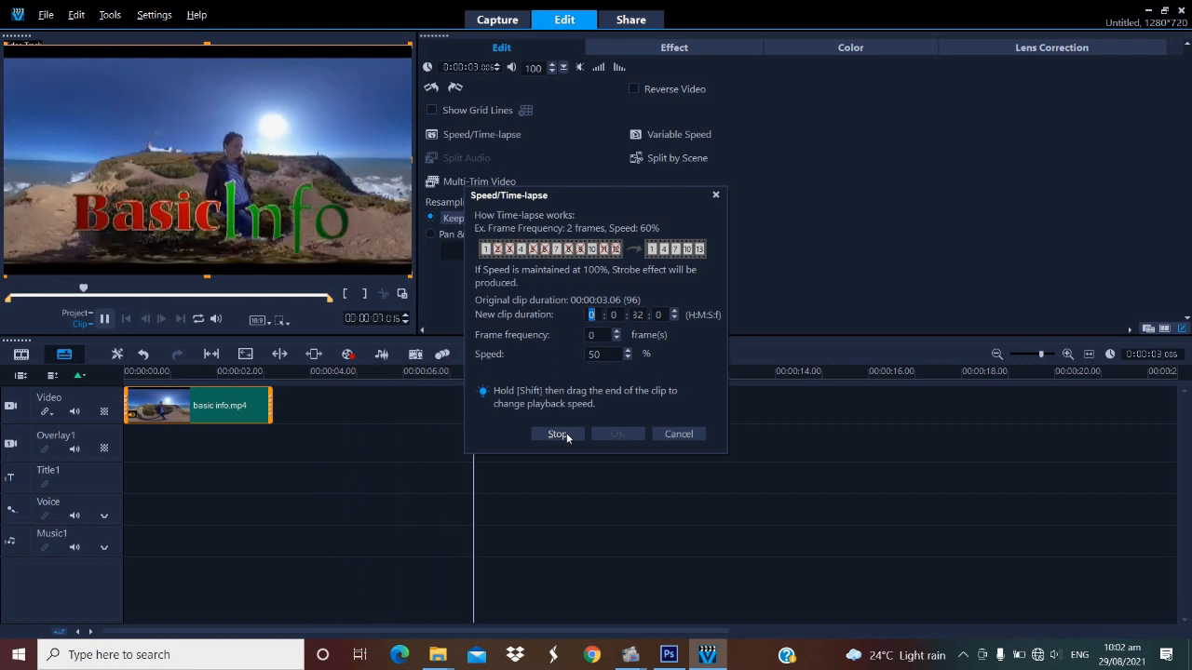
{"action": "left_click", "coordinate": [566, 433]}
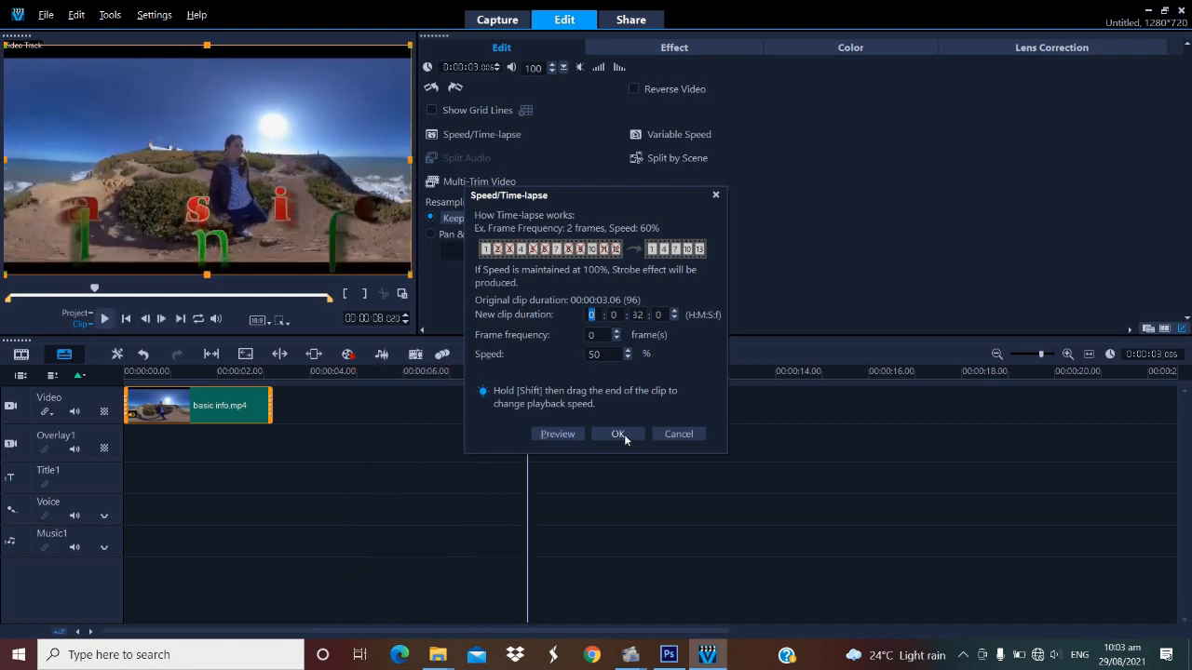
{"action": "left_click", "coordinate": [617, 434]}
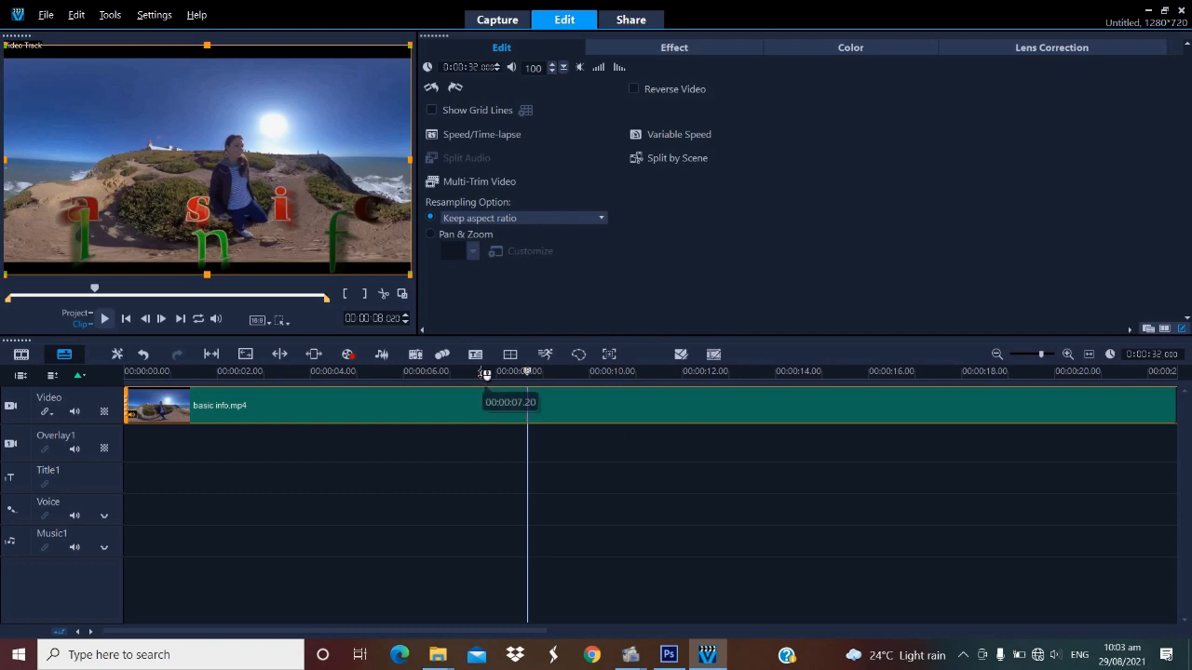
{"action": "left_click_drag", "start_coordinate": [97, 291], "coordinate": [3, 341]}
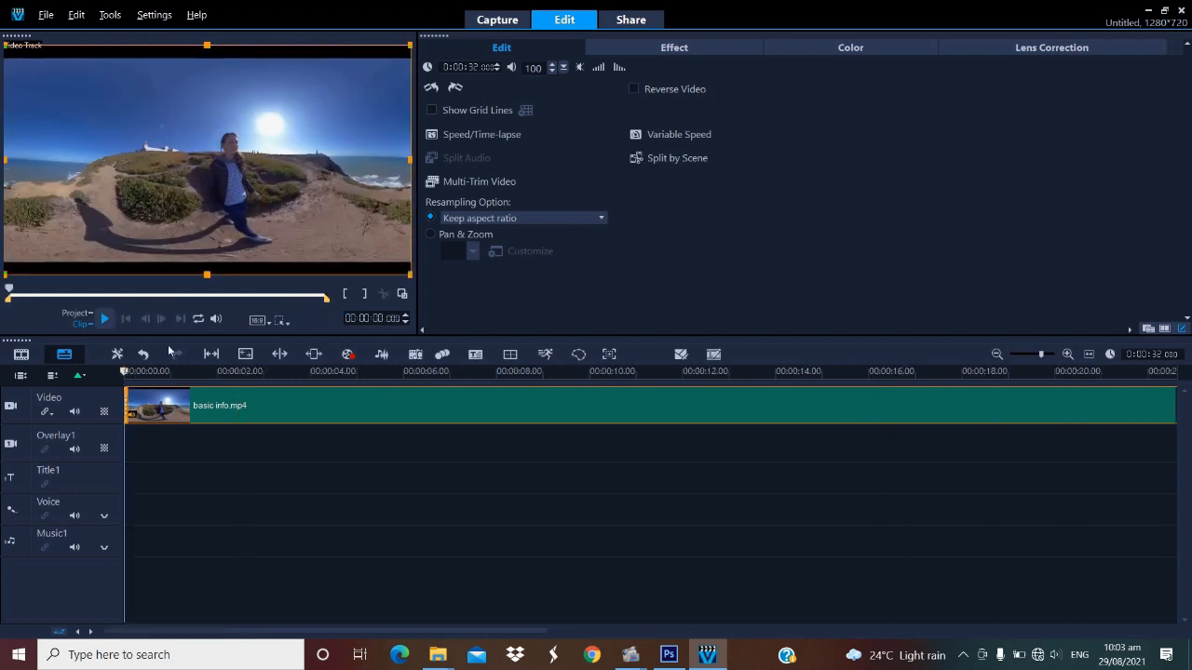
{"action": "key", "text": "space"}
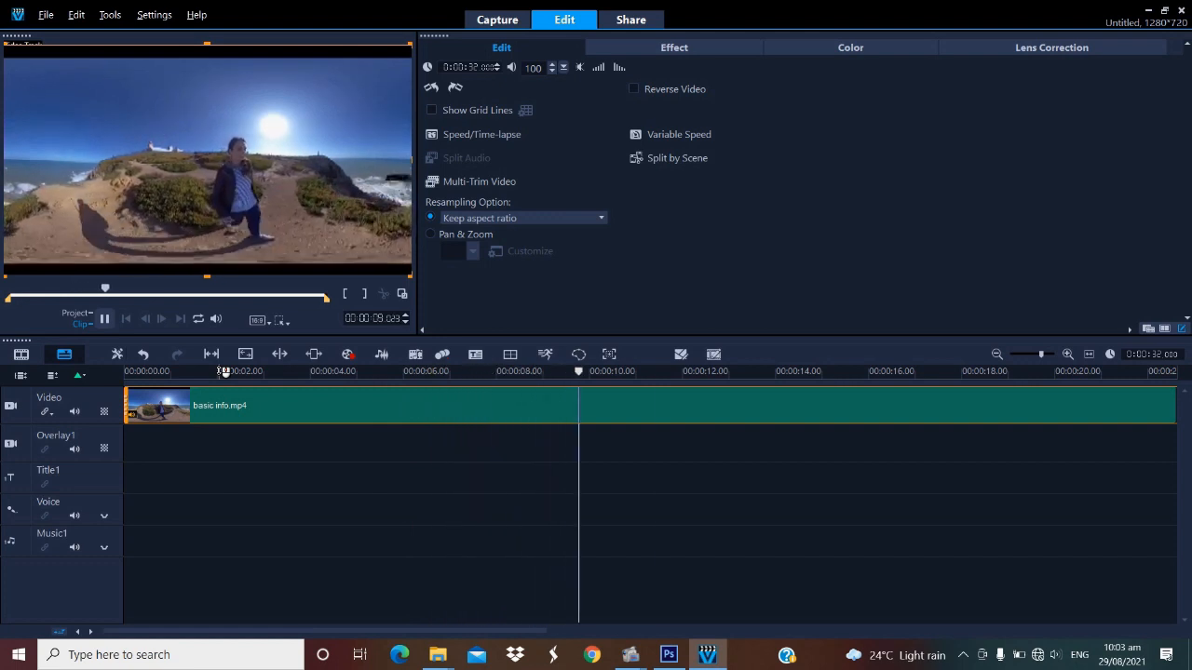
Rotate the basic info.mp4 clip right four times through a full turn
{"action": "left_click", "coordinate": [454, 87]}
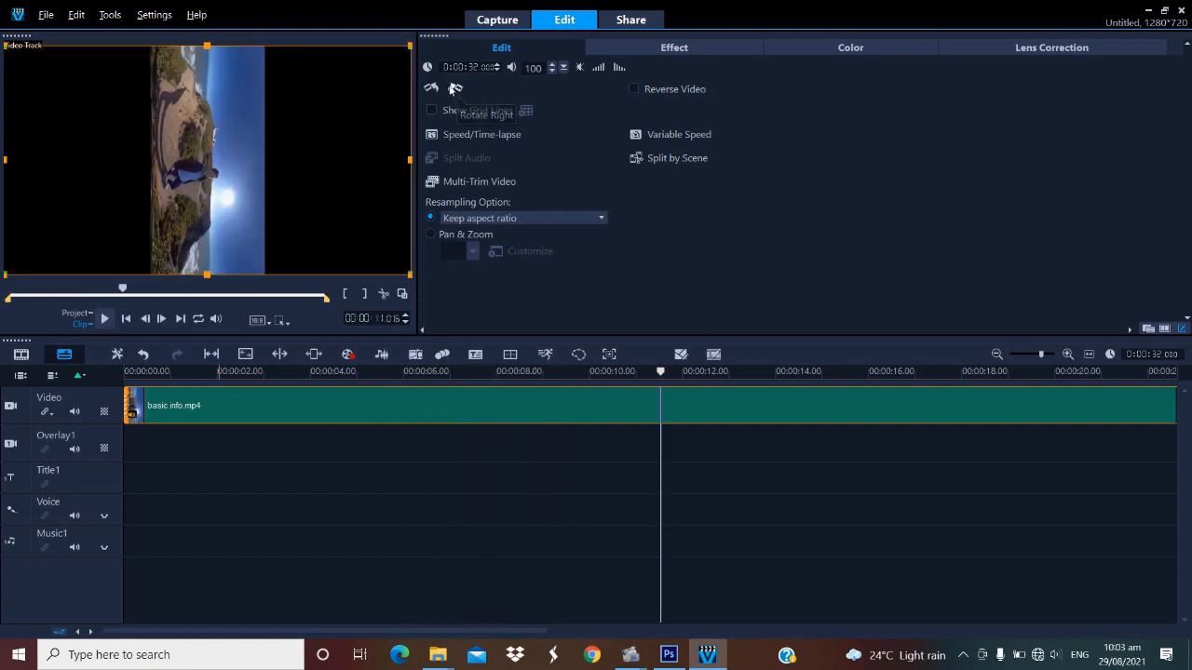
{"action": "left_click", "coordinate": [454, 87]}
{"action": "left_click", "coordinate": [454, 88]}
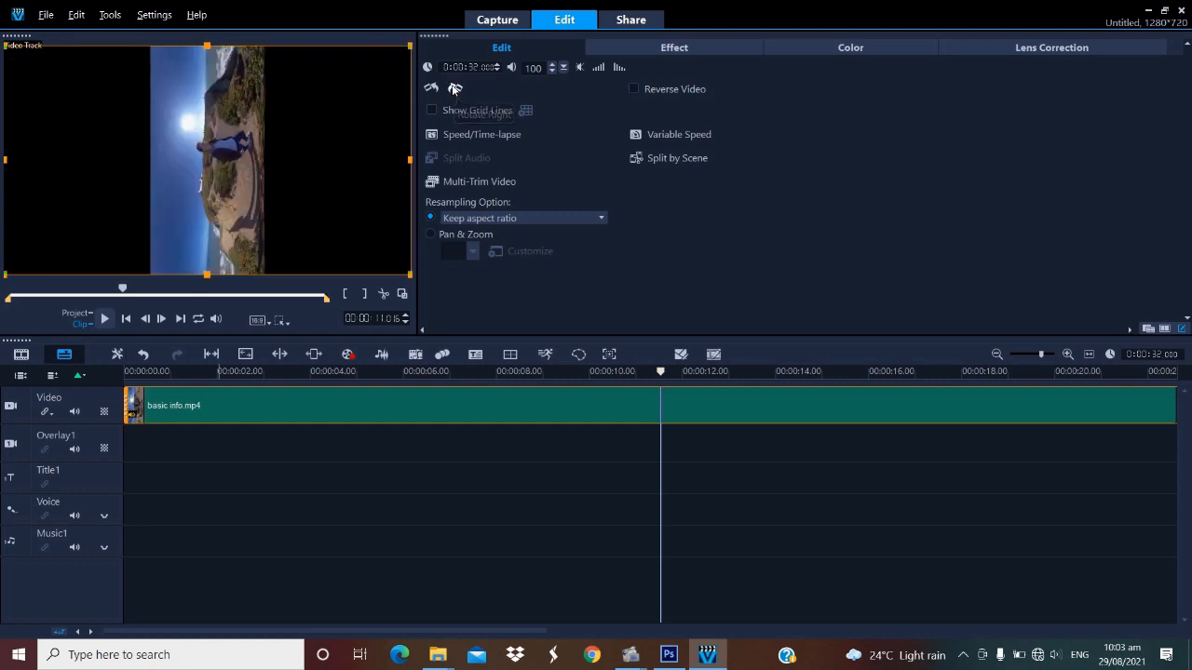
{"action": "left_click", "coordinate": [454, 87]}
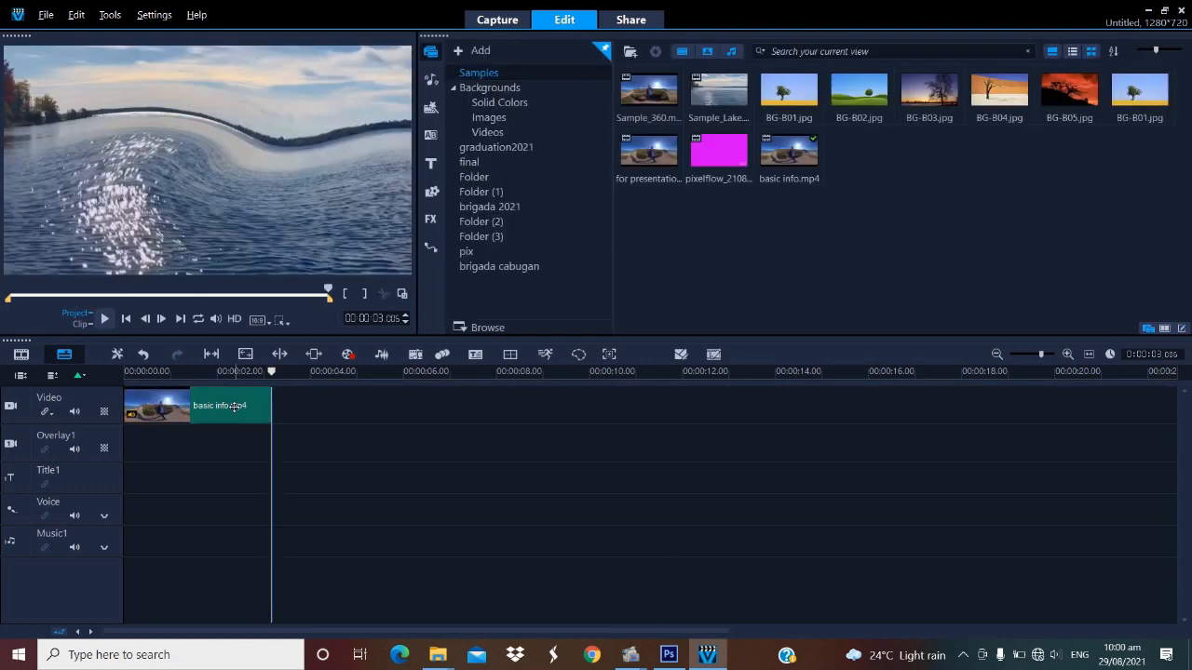
Show the colour correction settings of the basic info.mp4 clip and lower its Blacks value
{"action": "double_click", "coordinate": [233, 407]}
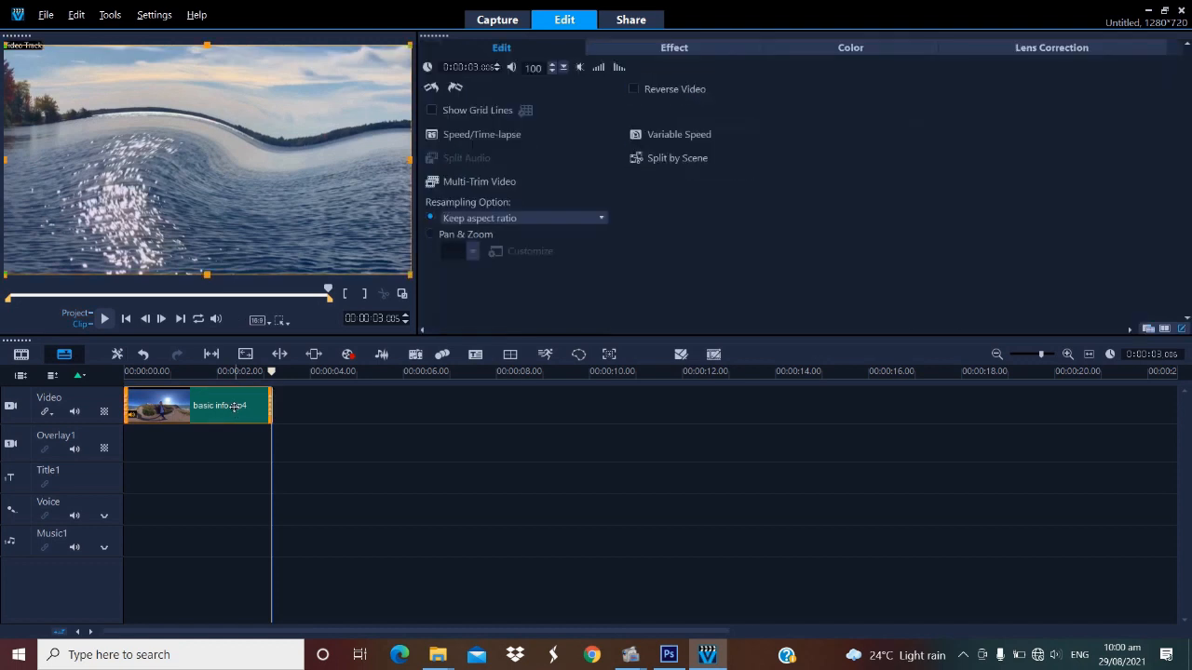
{"action": "left_click", "coordinate": [850, 47]}
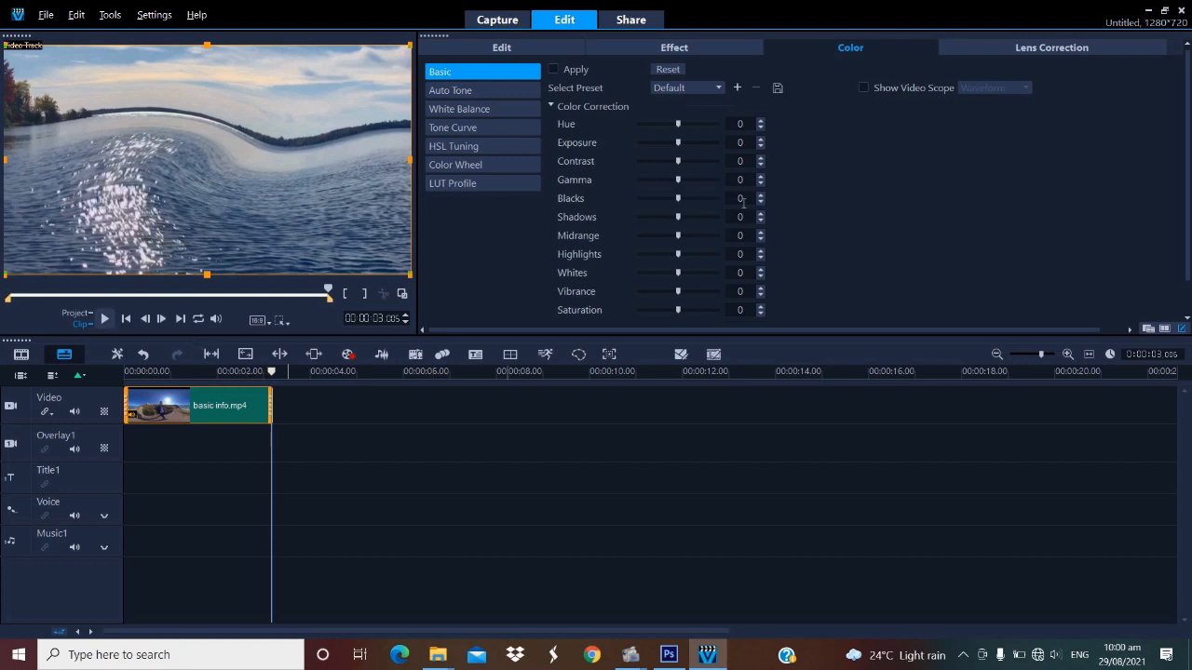
{"action": "left_click_drag", "start_coordinate": [678, 198], "coordinate": [636, 151]}
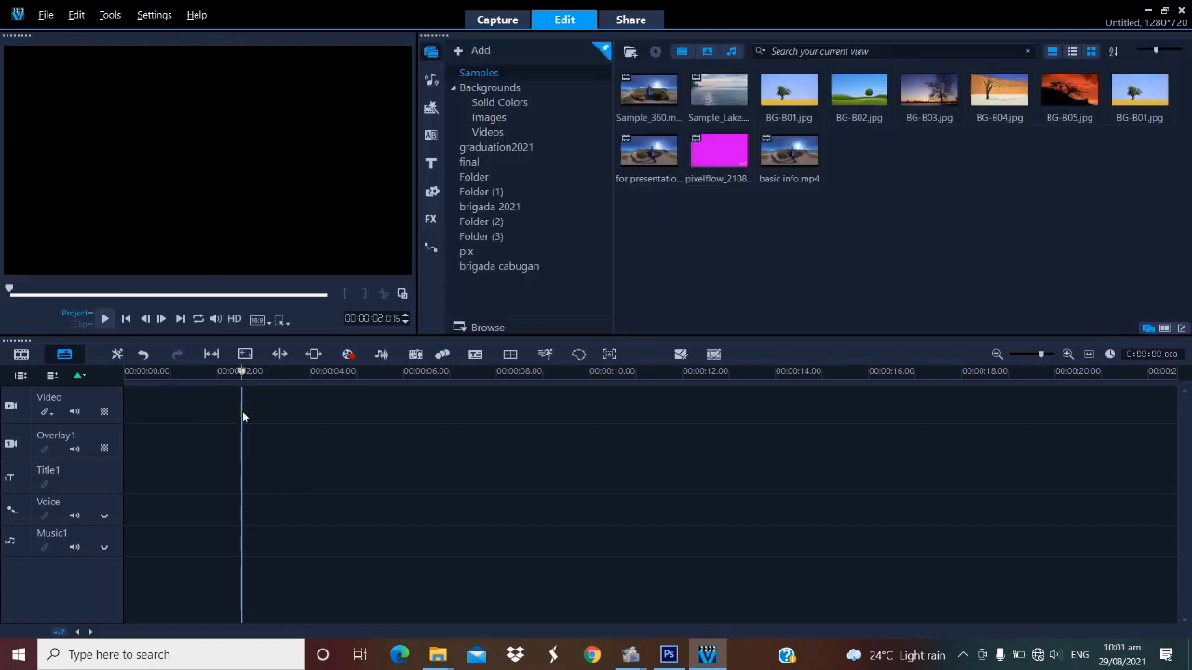
Preview the T-05.VSP Instant Project template and insert it into the empty timeline's Video track
{"action": "left_click", "coordinate": [438, 107]}
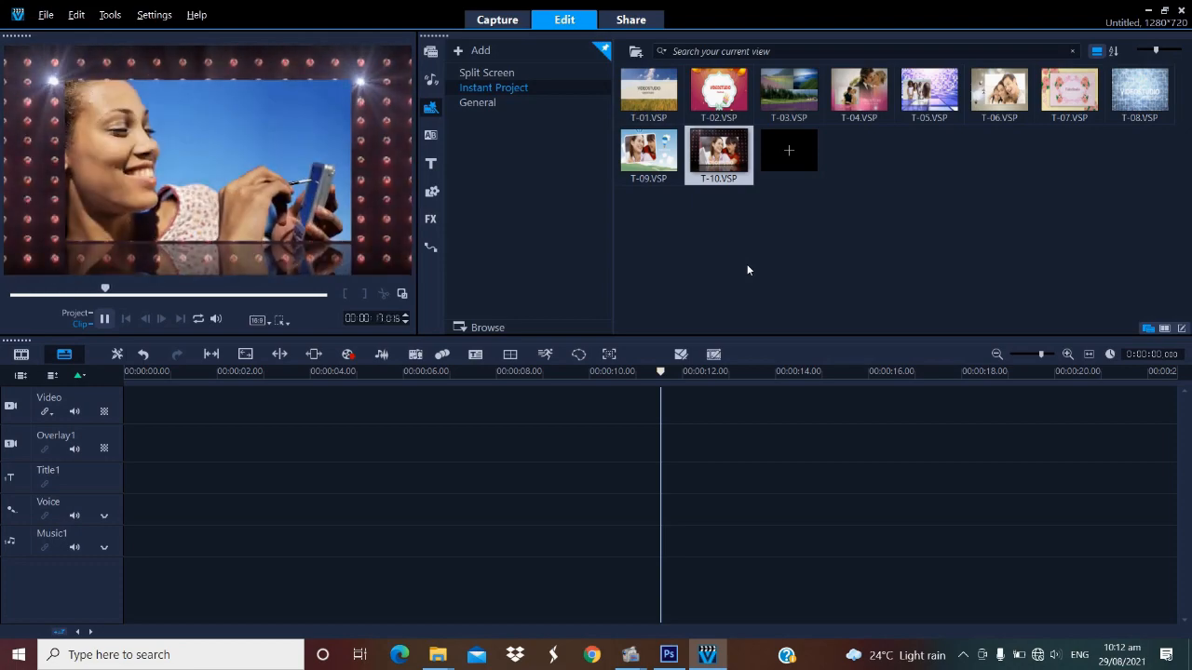
{"action": "left_click", "coordinate": [940, 98]}
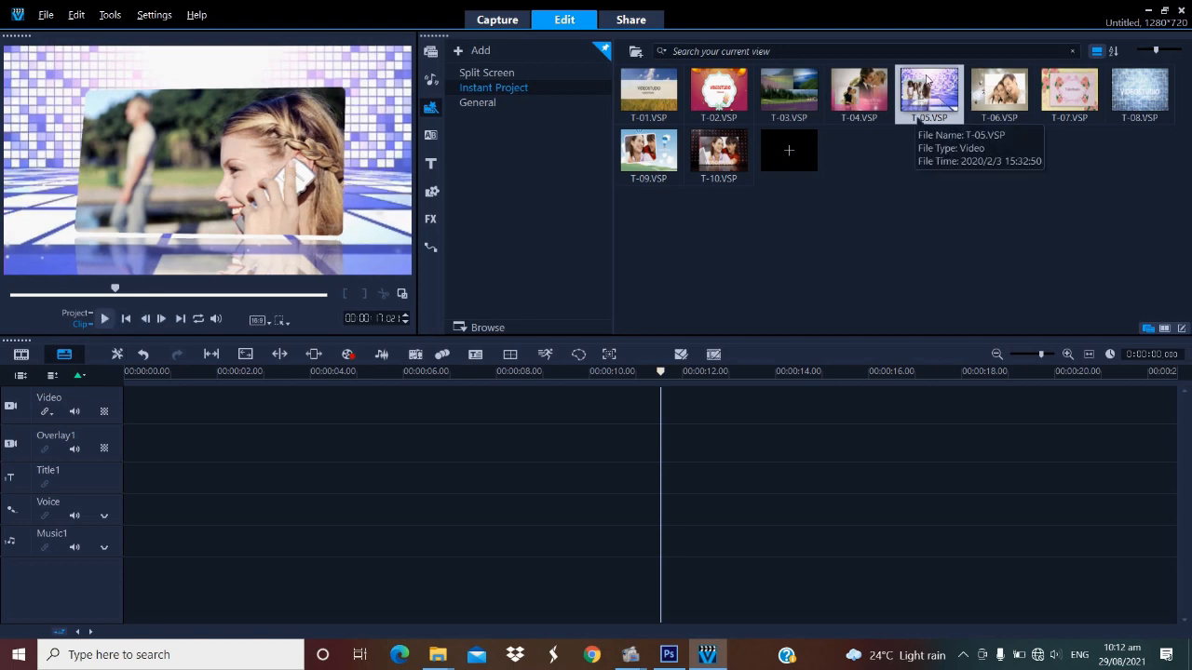
{"action": "left_click_drag", "start_coordinate": [940, 99], "coordinate": [284, 420]}
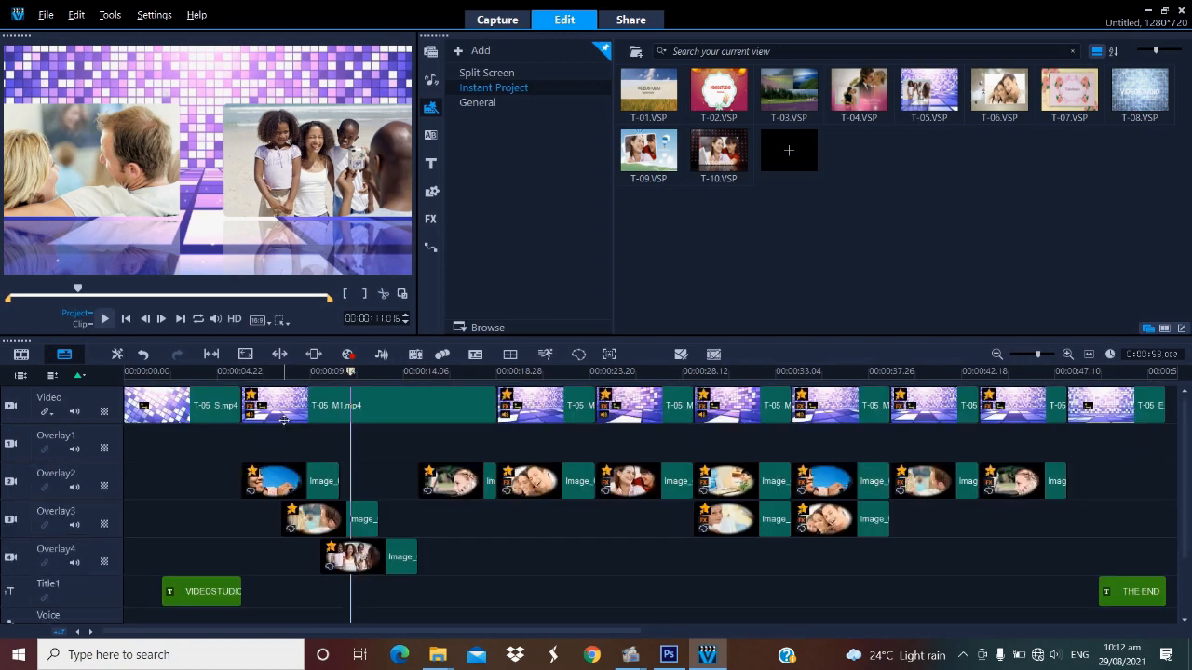
Replace the VIDEOSTUDIO opening title's text with BASIC iNFO and move the title slightly down in the frame
{"action": "left_click", "coordinate": [202, 373]}
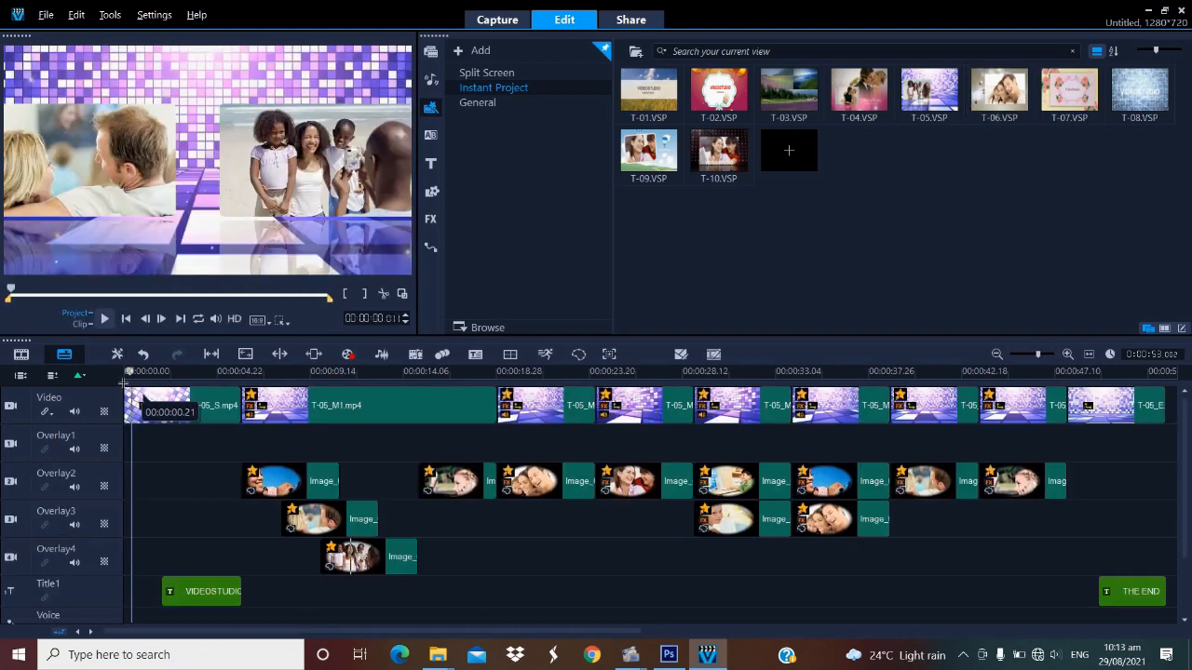
{"action": "left_click", "coordinate": [203, 595]}
{"action": "double_click", "coordinate": [203, 596]}
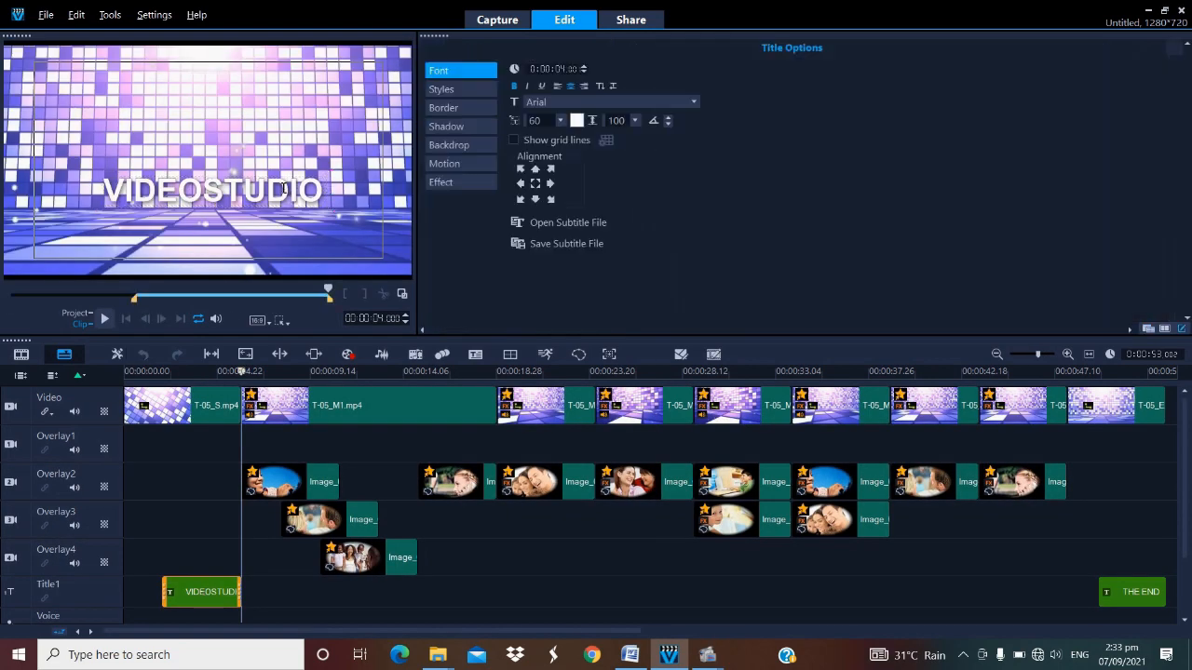
{"action": "left_click_drag", "start_coordinate": [322, 191], "coordinate": [73, 213]}
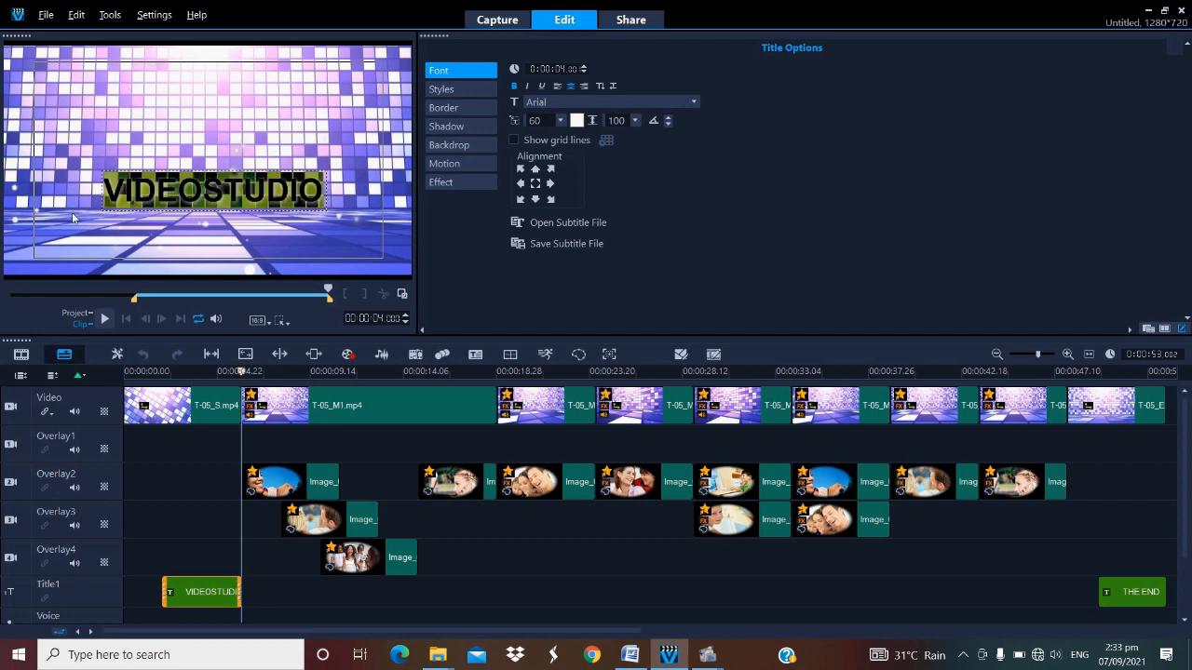
{"action": "type", "text": "BASIC"}
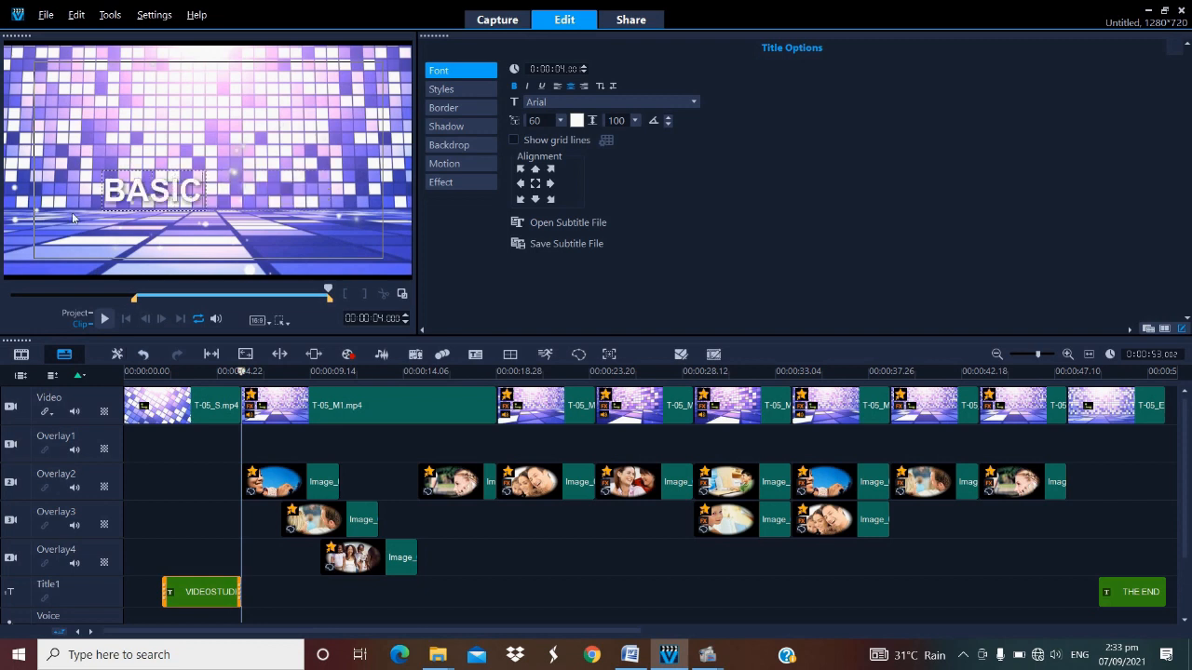
{"action": "type", "text": " INFO"}
{"action": "left_click", "coordinate": [206, 96]}
{"action": "left_click", "coordinate": [196, 198]}
{"action": "left_click_drag", "start_coordinate": [197, 198], "coordinate": [197, 206]}
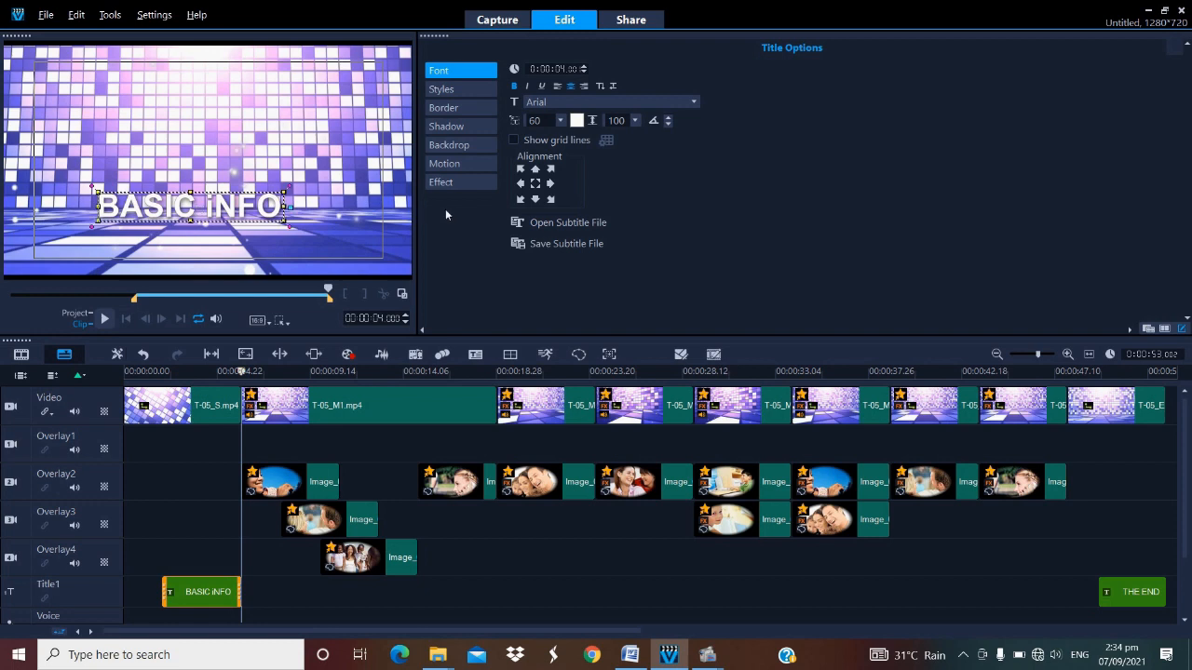
Set the BASIC iNFO title's font colour to red and give it a white border with a width of 3
{"action": "left_click", "coordinate": [577, 120]}
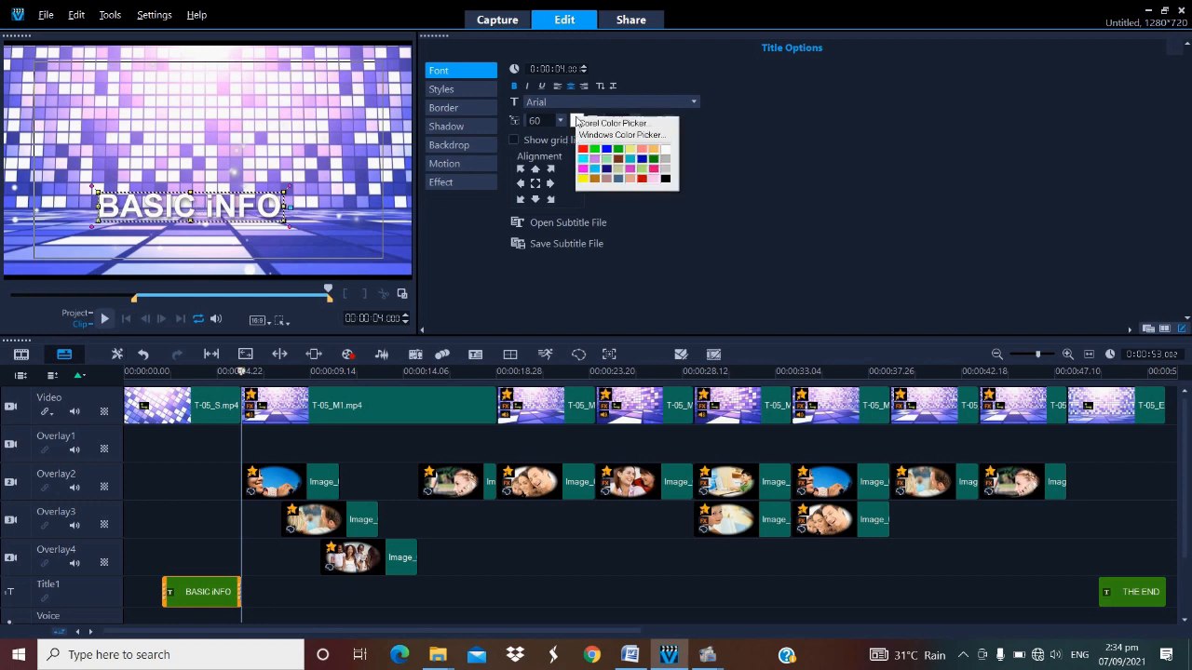
{"action": "left_click", "coordinate": [582, 149]}
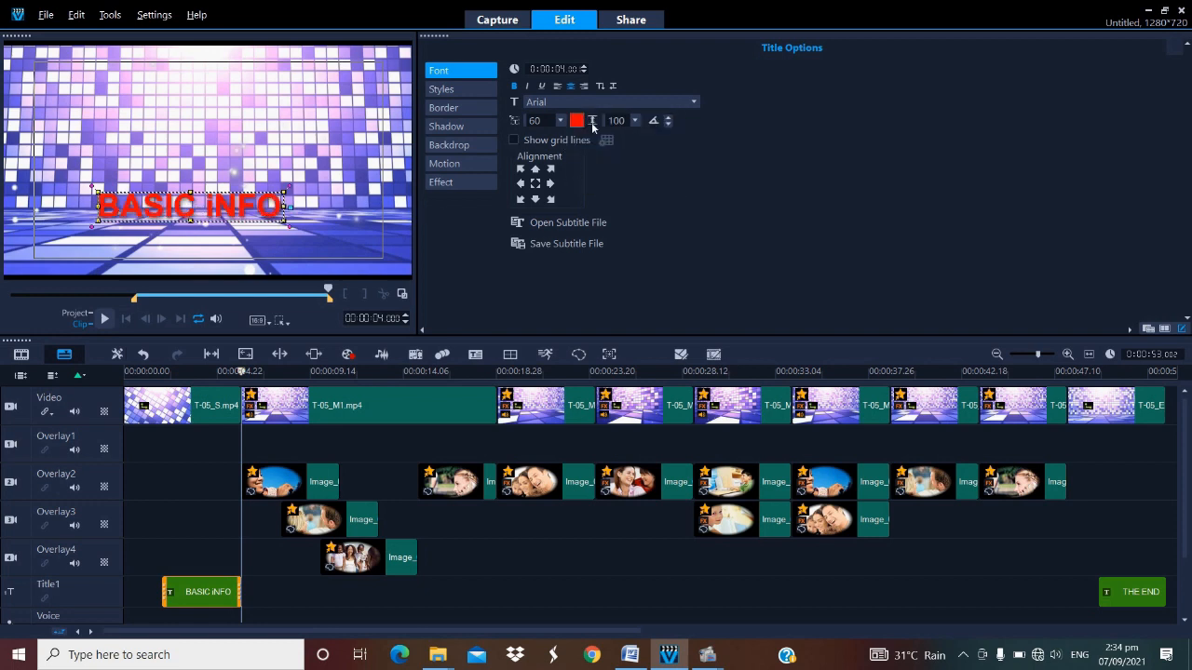
{"action": "left_click", "coordinate": [483, 110]}
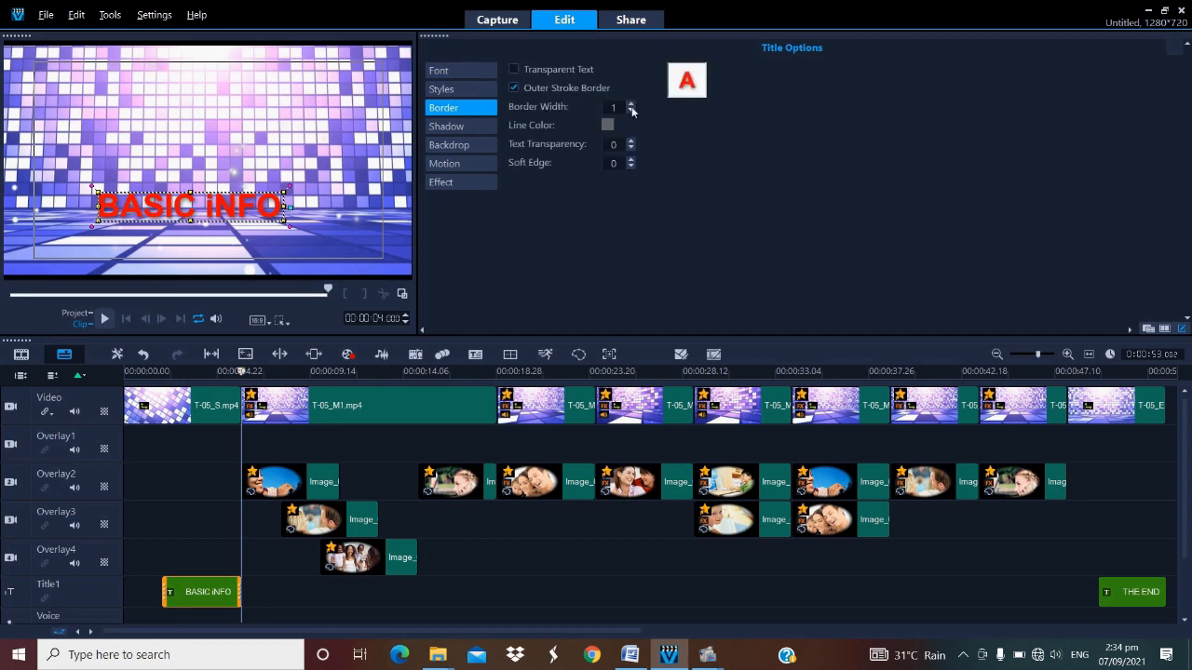
{"action": "left_click", "coordinate": [631, 108]}
{"action": "left_click", "coordinate": [631, 108]}
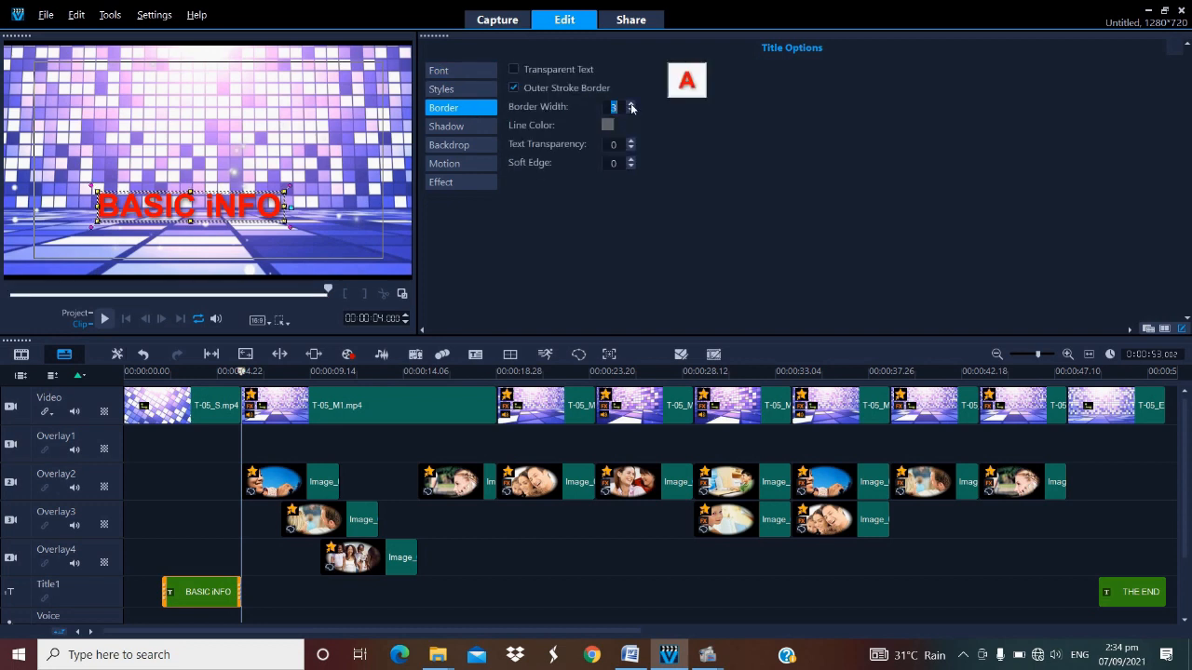
{"action": "left_click", "coordinate": [607, 125]}
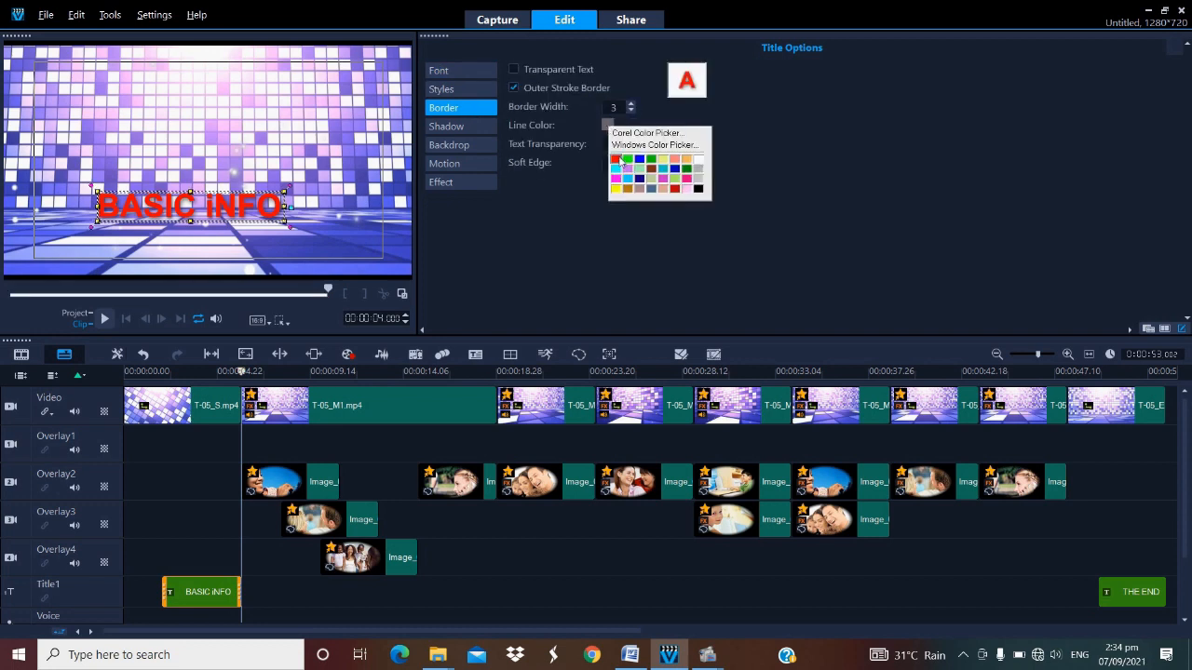
{"action": "left_click", "coordinate": [700, 160]}
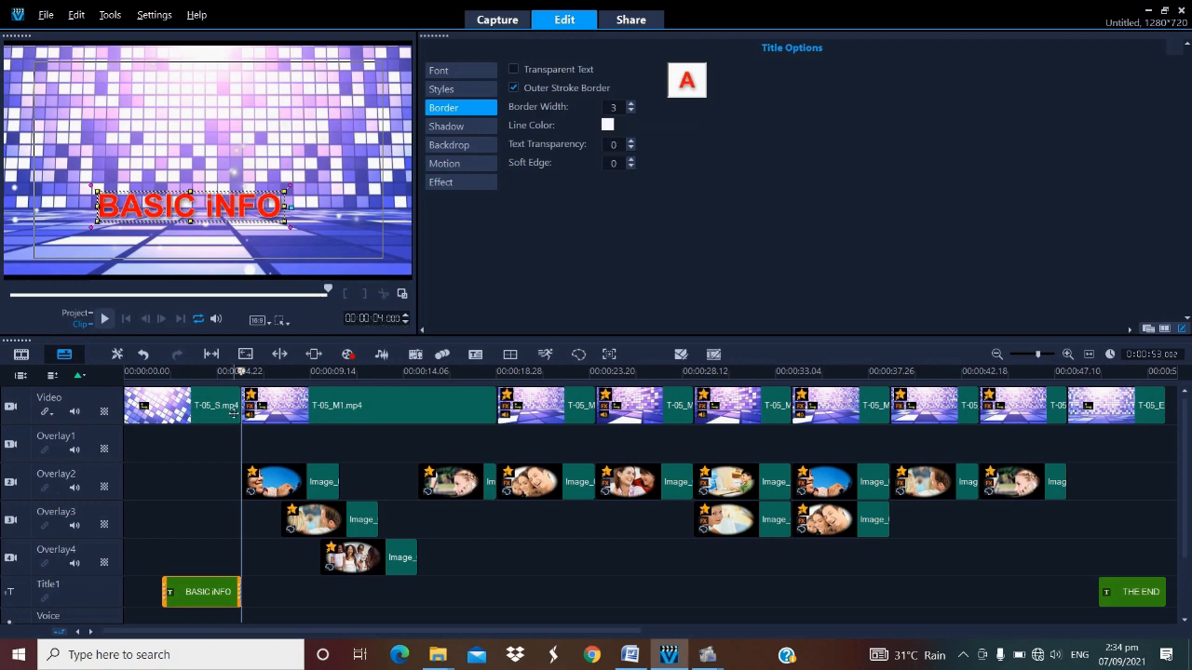
Leave title editing and play back the opening of the project up to the first overlay image
{"action": "left_click", "coordinate": [87, 385]}
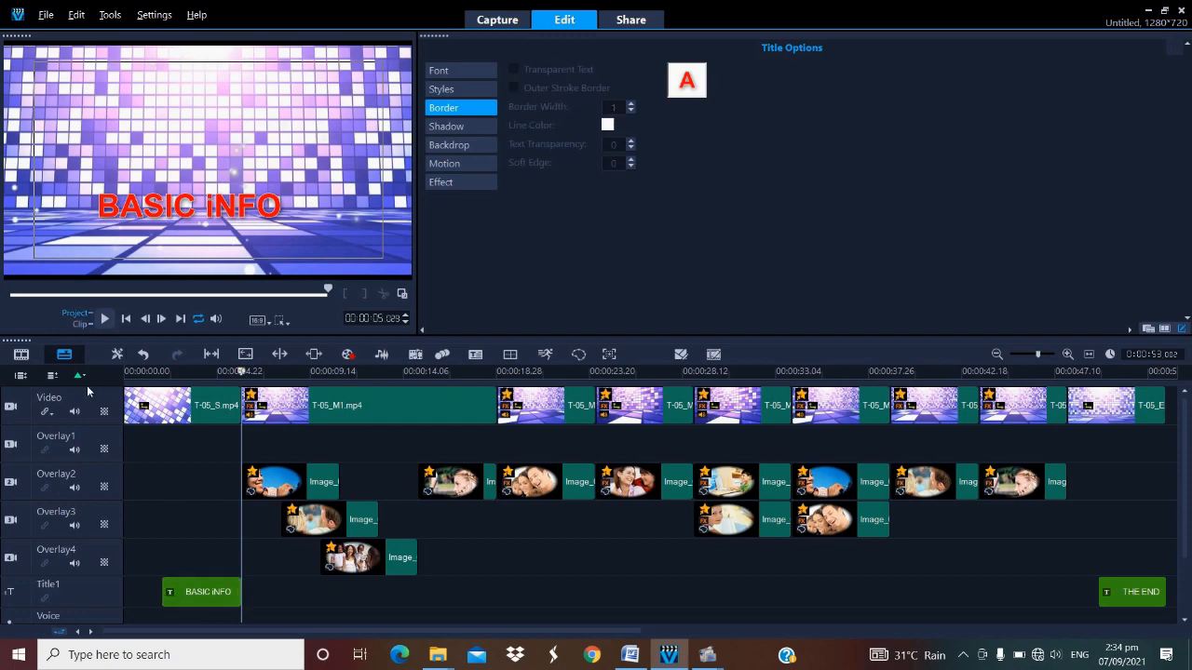
{"action": "key", "text": "space"}
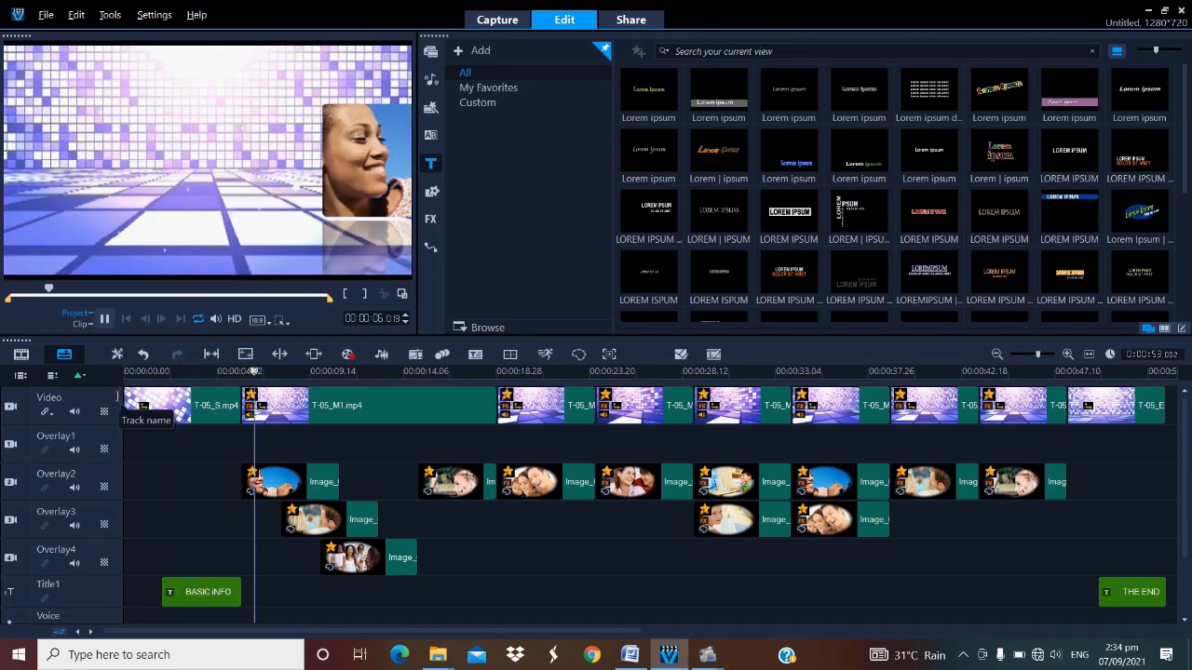
{"action": "key", "text": "space"}
Replace the first image on Overlay2 with the PIXELFLOWTH thumbnail from the coreldraw folder and extend it to about 4.26 seconds
{"action": "left_click", "coordinate": [293, 477]}
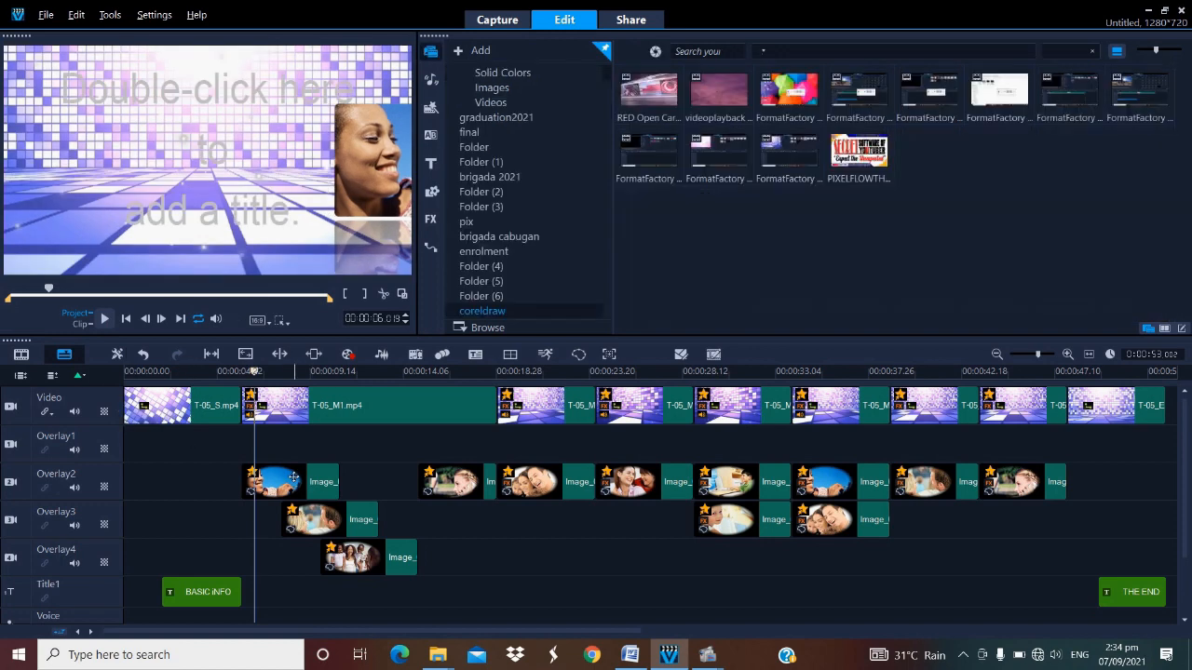
{"action": "key", "text": "Delete"}
{"action": "left_click_drag", "start_coordinate": [859, 154], "coordinate": [336, 491]}
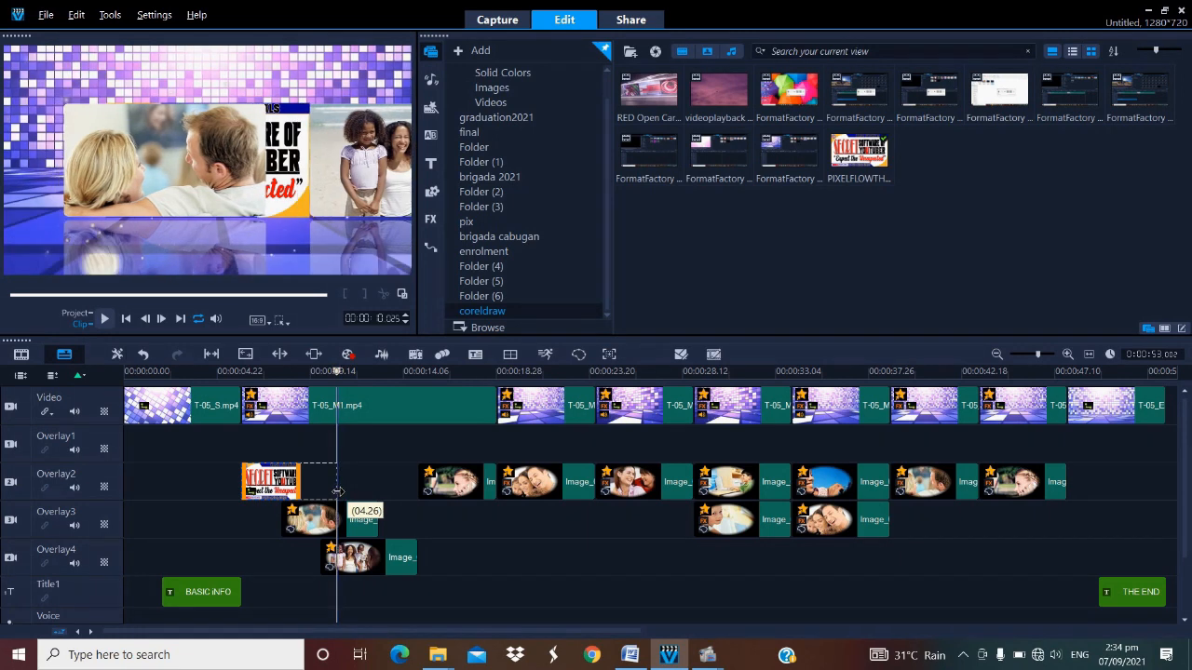
{"action": "left_click", "coordinate": [319, 486]}
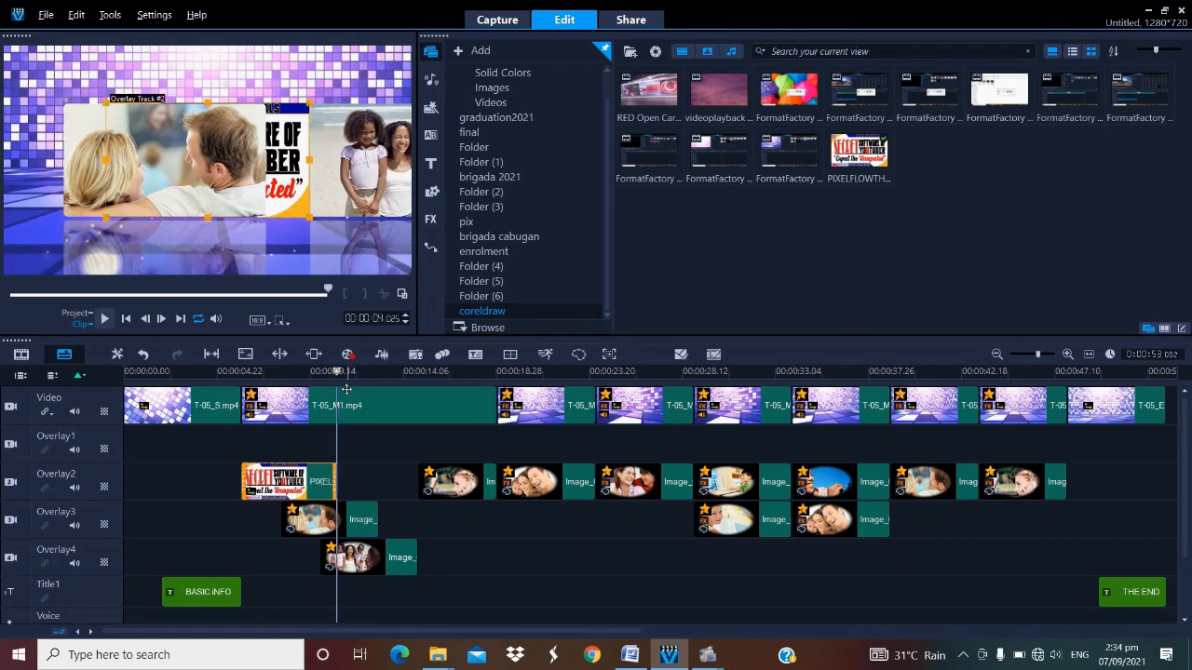
Turn on Advanced Motion for the PIXELFLOWTH image on Overlay2 and set its starting mirror opacity and mirror fade out to 10
{"action": "left_click_drag", "start_coordinate": [338, 373], "coordinate": [296, 391]}
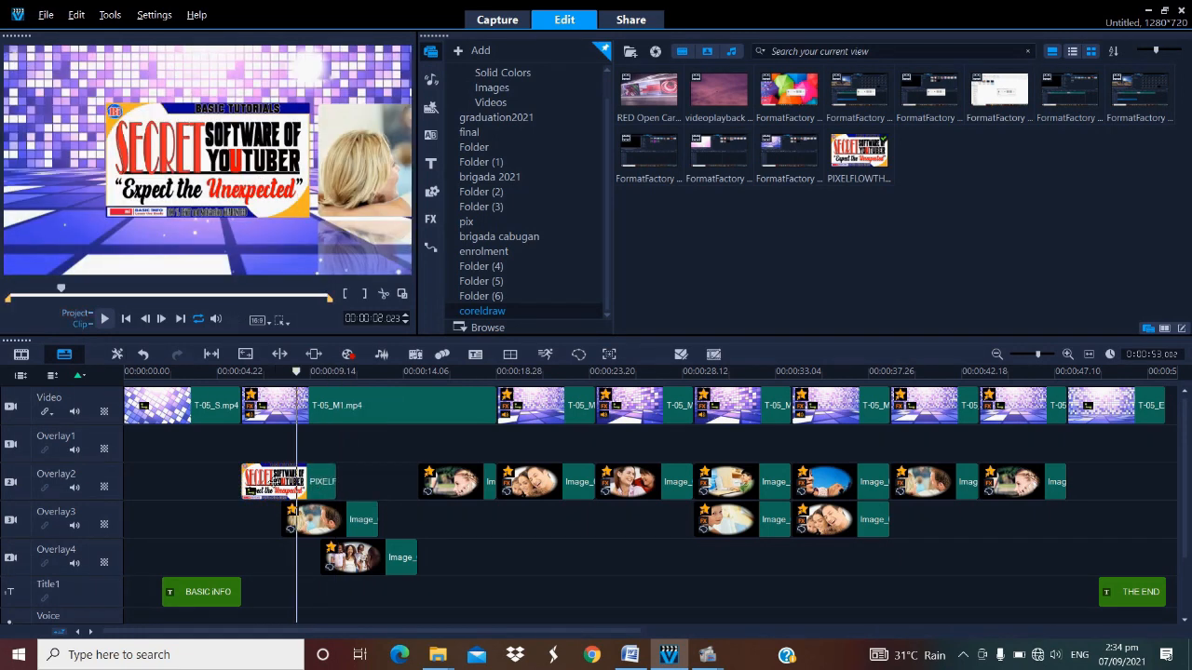
{"action": "double_click", "coordinate": [290, 470]}
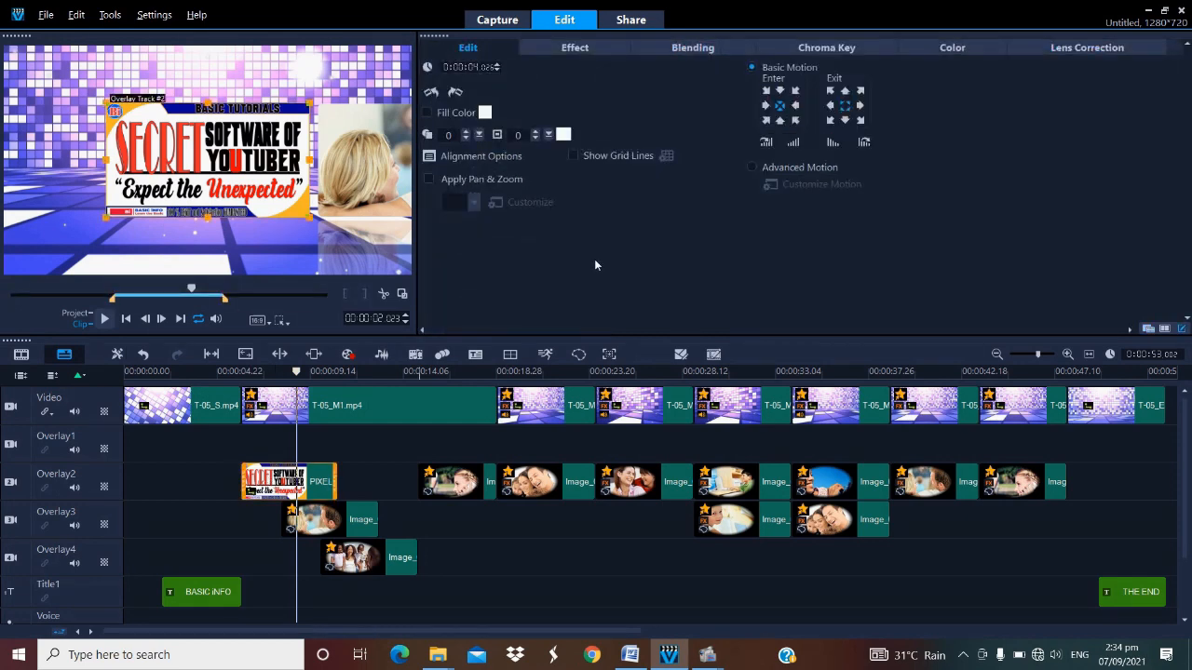
{"action": "left_click", "coordinate": [785, 167]}
{"action": "left_click", "coordinate": [795, 184]}
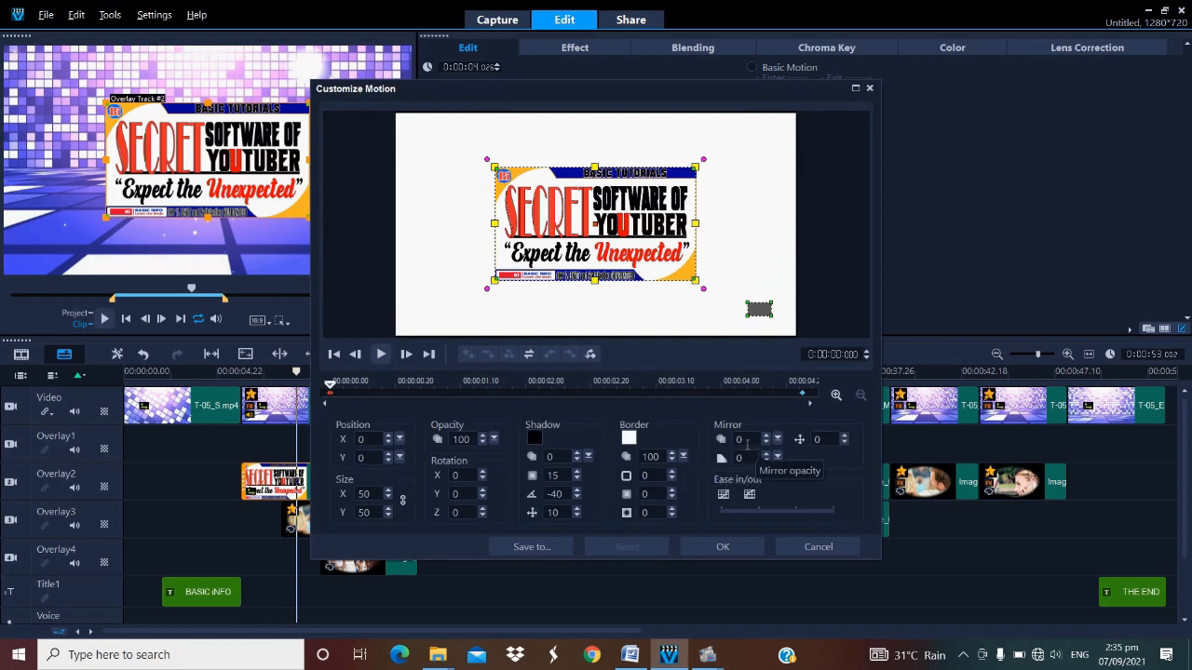
{"action": "left_click_drag", "start_coordinate": [756, 439], "coordinate": [671, 442]}
{"action": "type", "text": "10"}
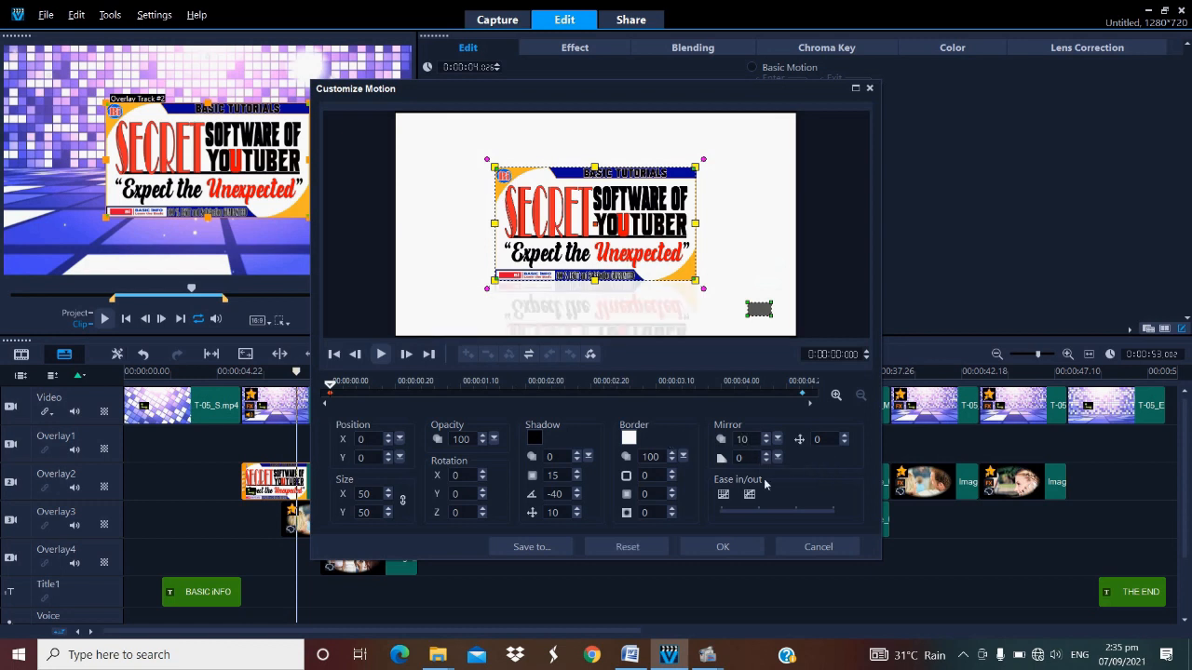
{"action": "key", "text": "Tab"}
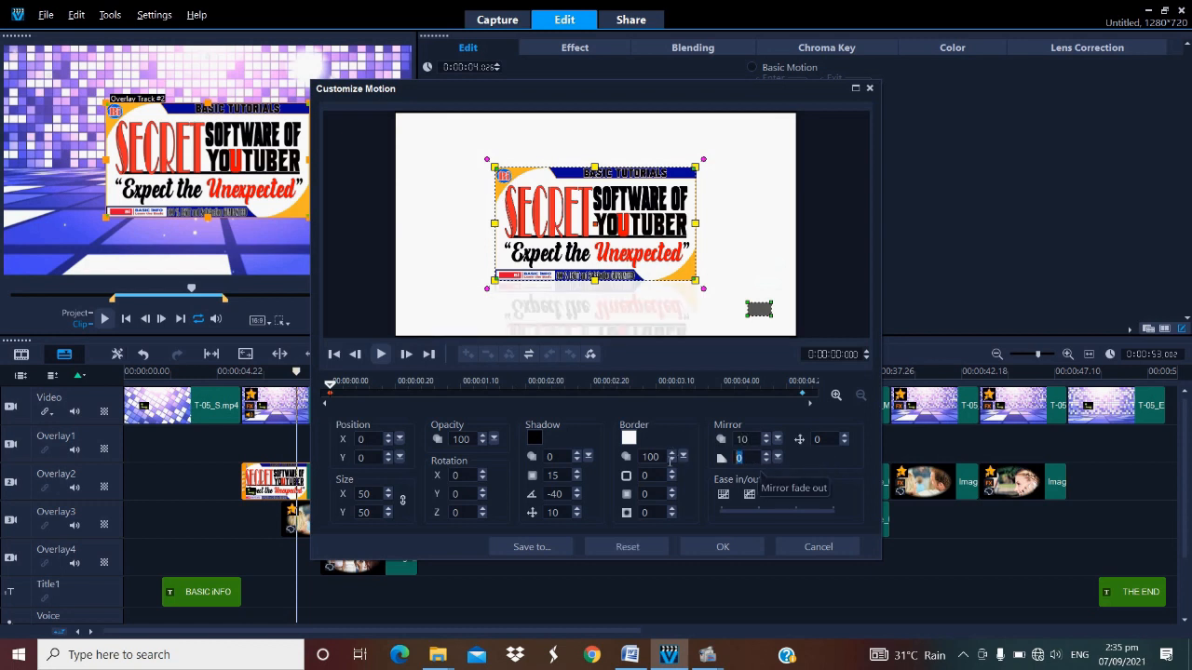
{"action": "type", "text": "10"}
Animate the image to slide right to left, starting off the frame at X 141, Y 1 and ending beyond the frame's left edge
{"action": "left_click_drag", "start_coordinate": [652, 238], "coordinate": [763, 238]}
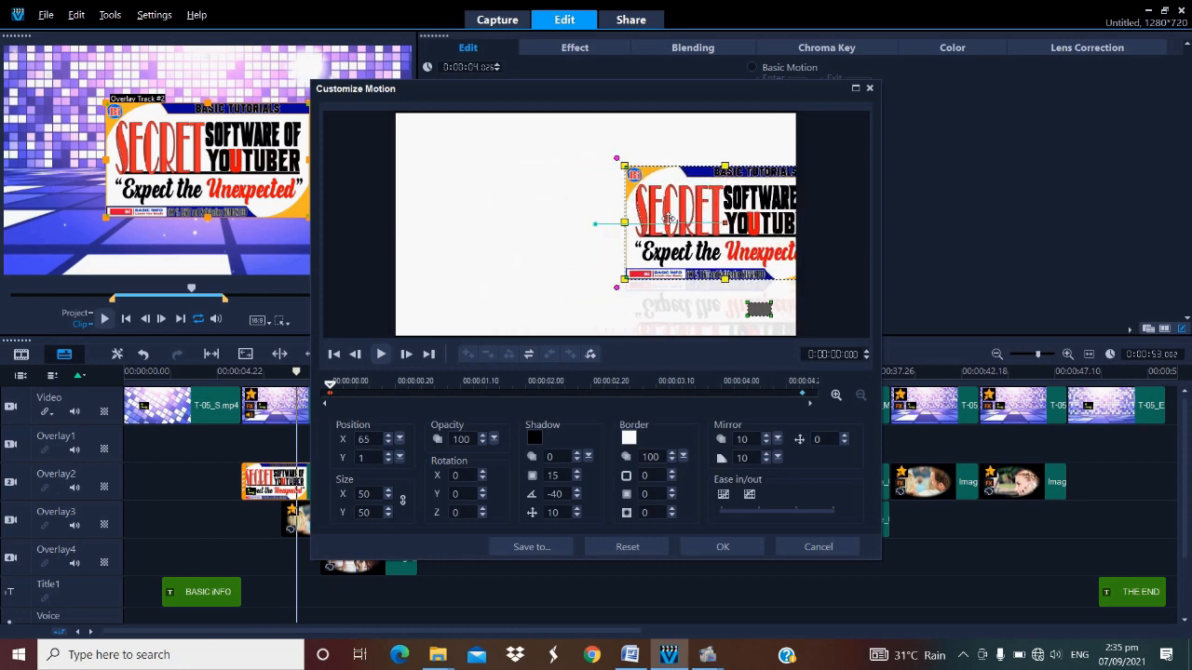
{"action": "left_click_drag", "start_coordinate": [663, 214], "coordinate": [789, 198]}
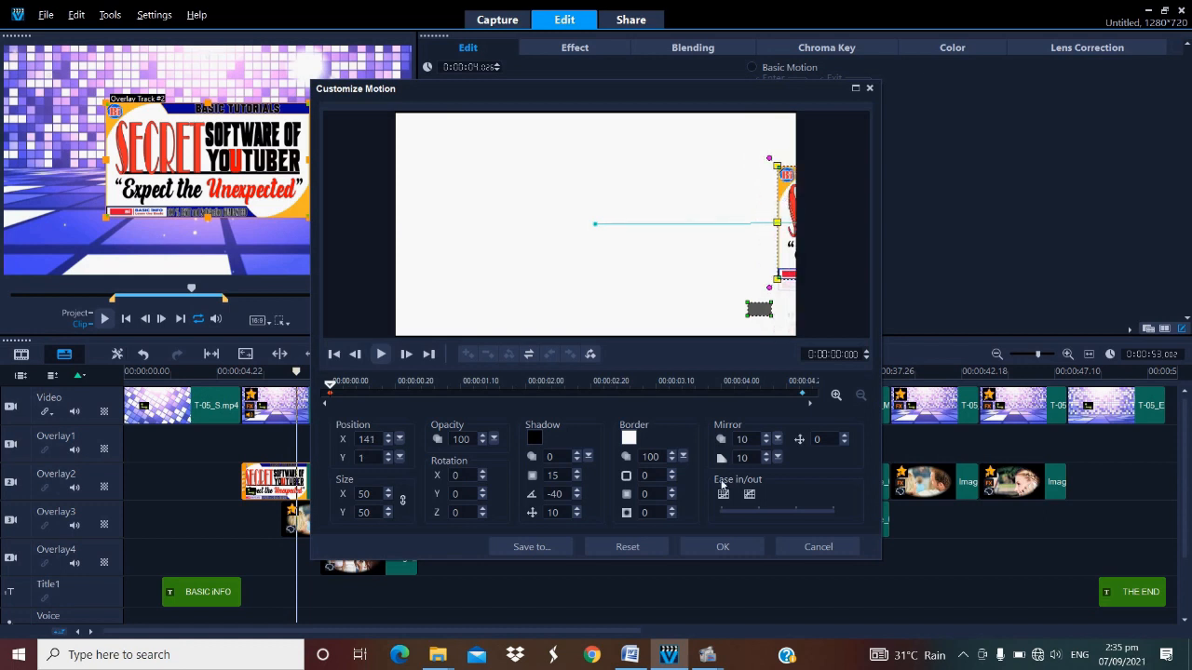
{"action": "left_click", "coordinate": [333, 386]}
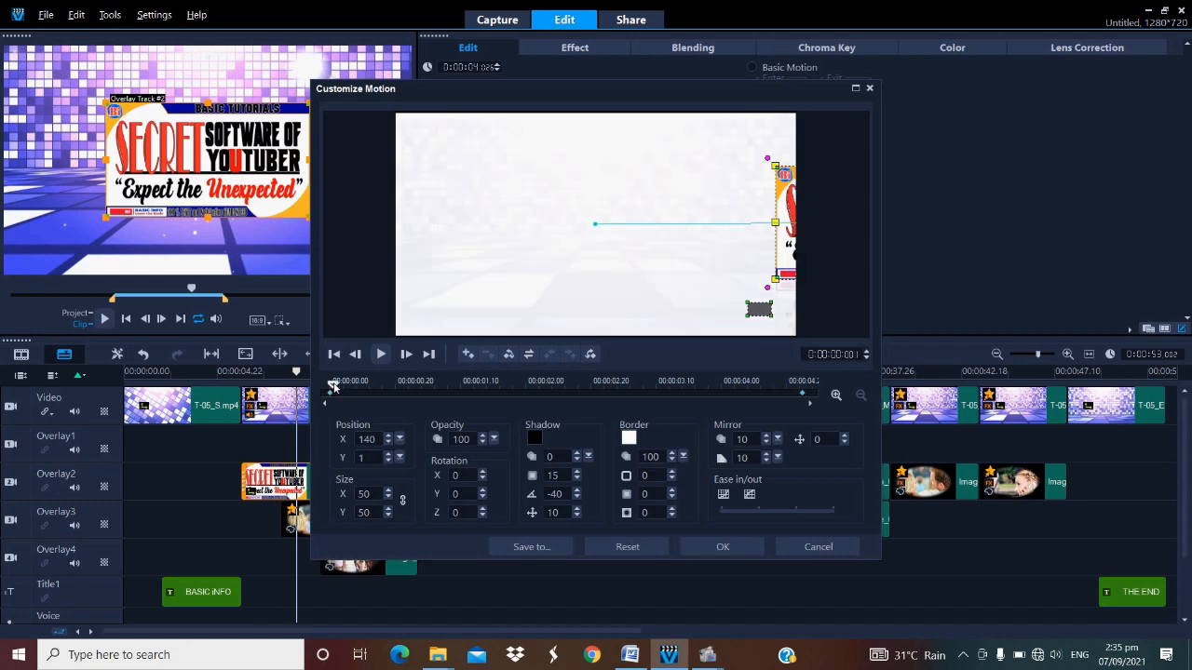
{"action": "left_click_drag", "start_coordinate": [357, 385], "coordinate": [826, 417]}
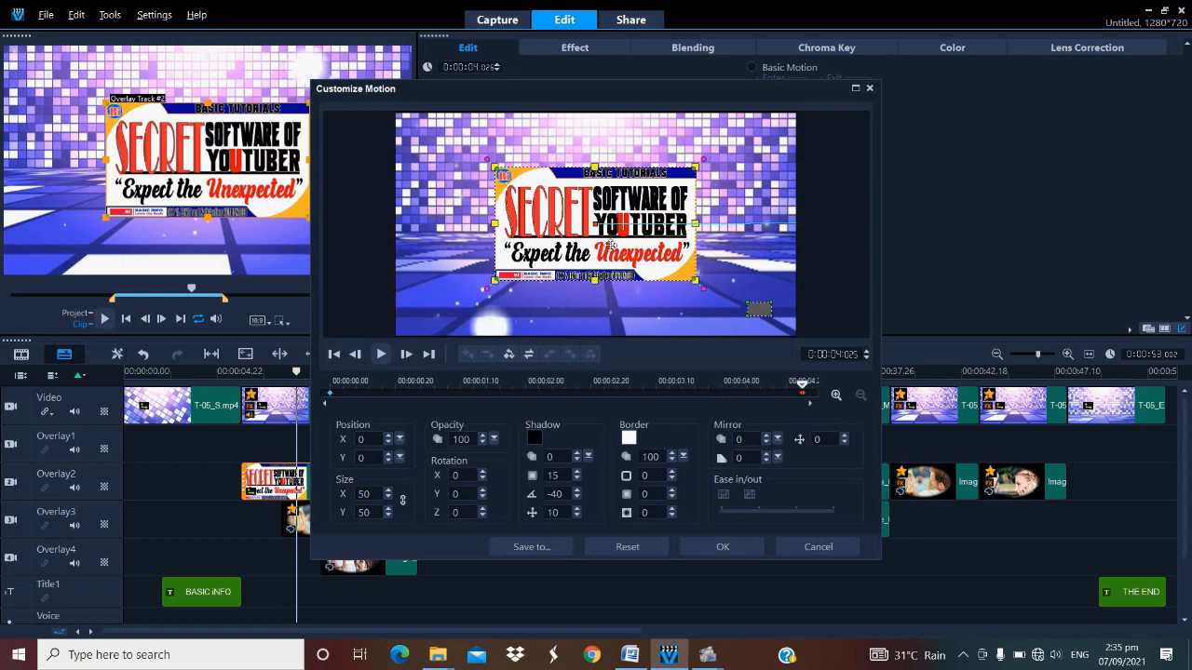
{"action": "left_click_drag", "start_coordinate": [614, 246], "coordinate": [379, 246]}
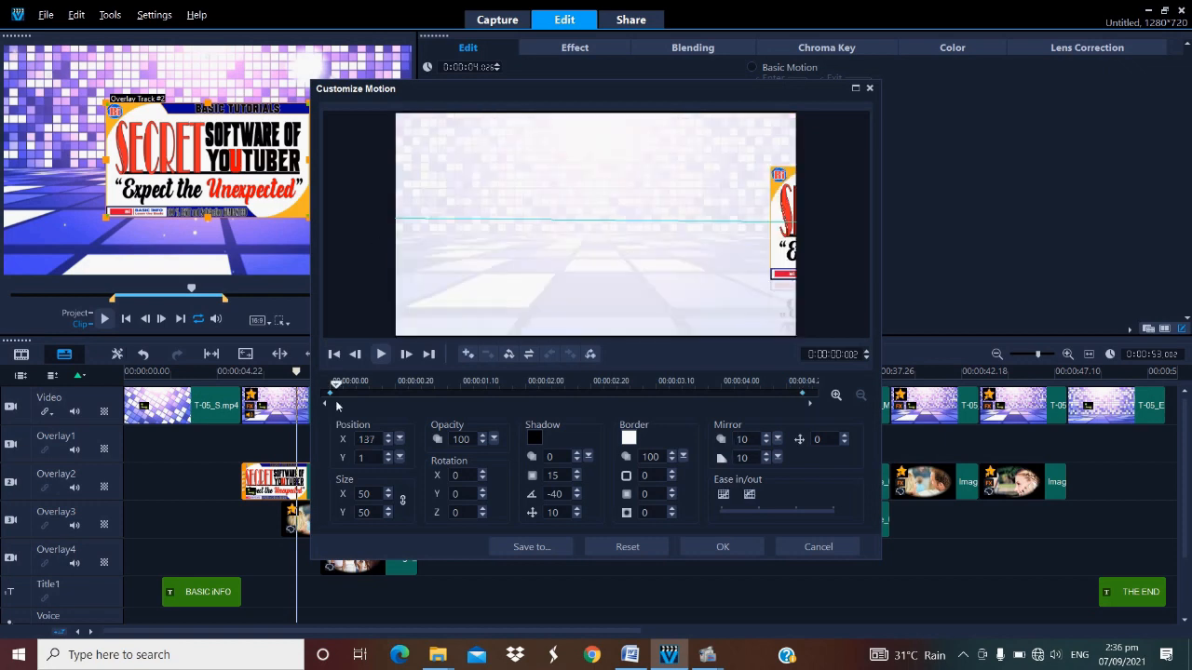
Preview the customised motion from its first keyframe and apply it to the image
{"action": "left_click_drag", "start_coordinate": [336, 397], "coordinate": [294, 390]}
{"action": "left_click", "coordinate": [381, 354]}
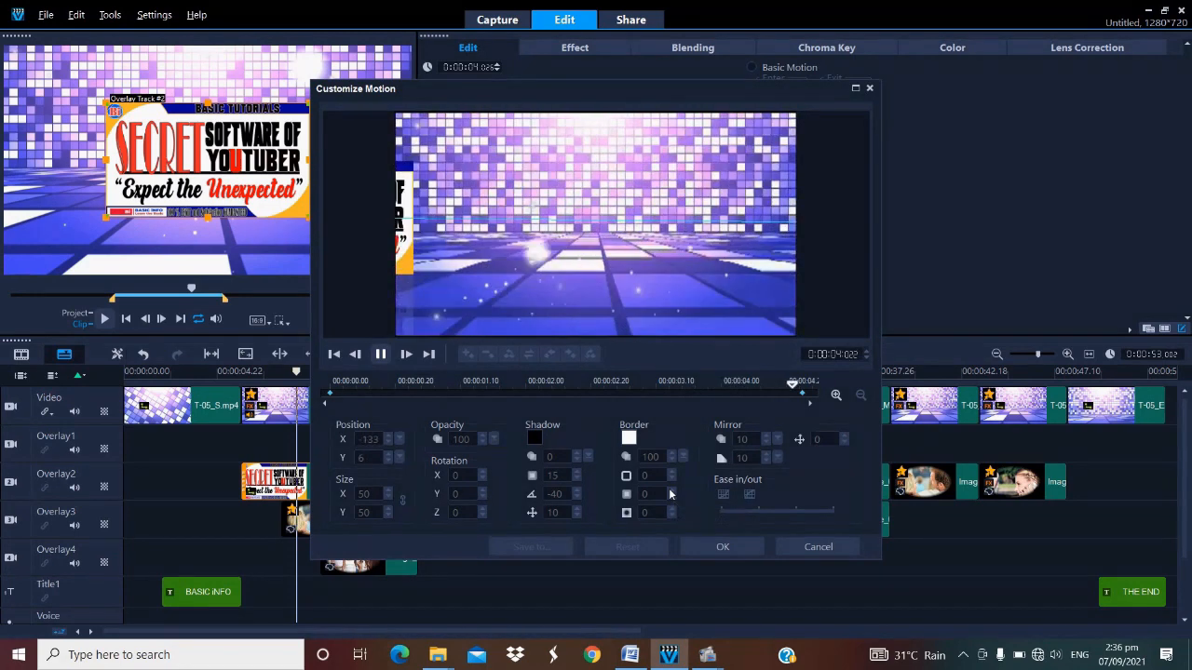
{"action": "left_click", "coordinate": [712, 551]}
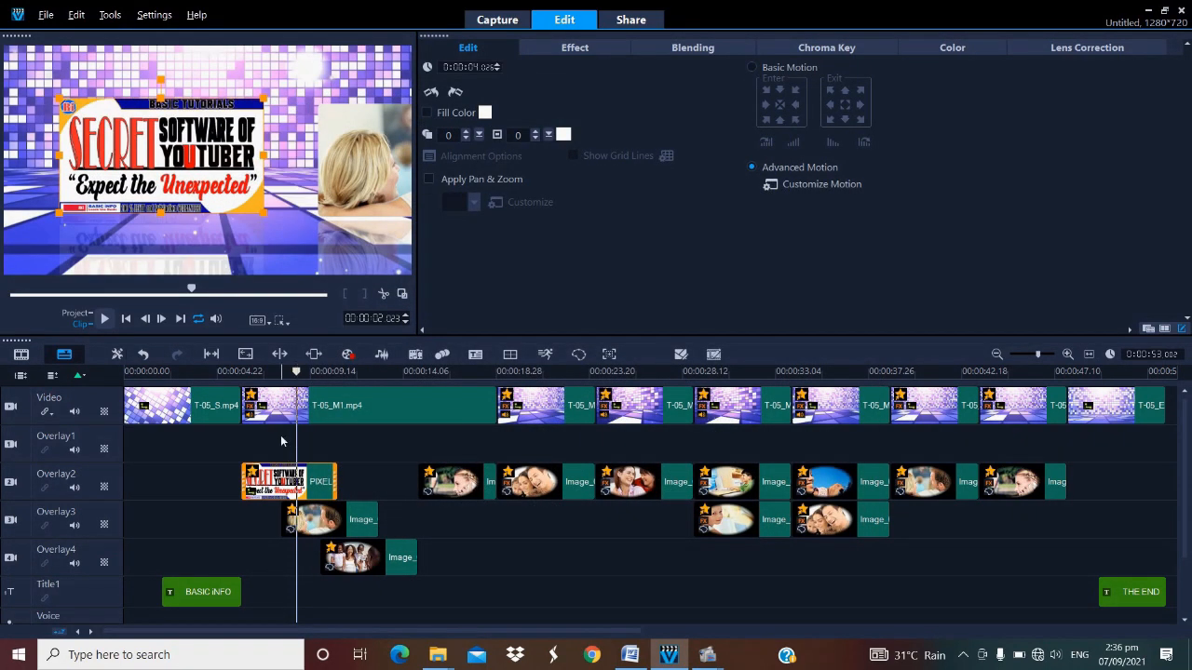
Return to the start of the project and play it back with the animated thumbnail image
{"action": "left_click", "coordinate": [136, 388]}
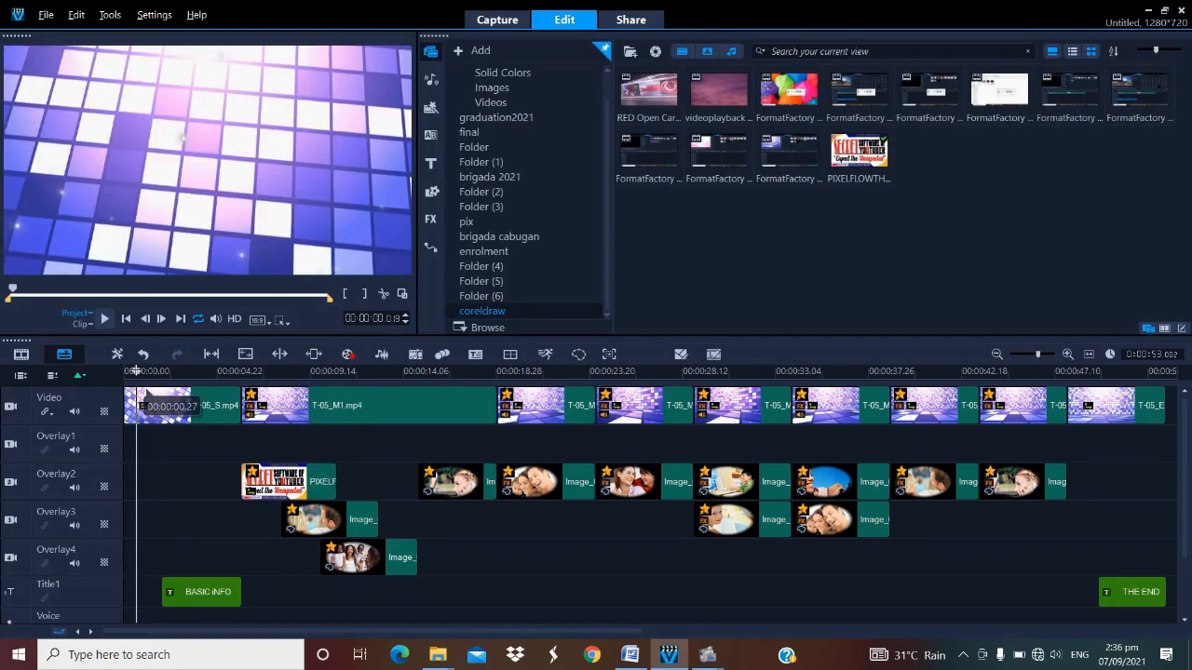
{"action": "left_click_drag", "start_coordinate": [136, 373], "coordinate": [77, 372]}
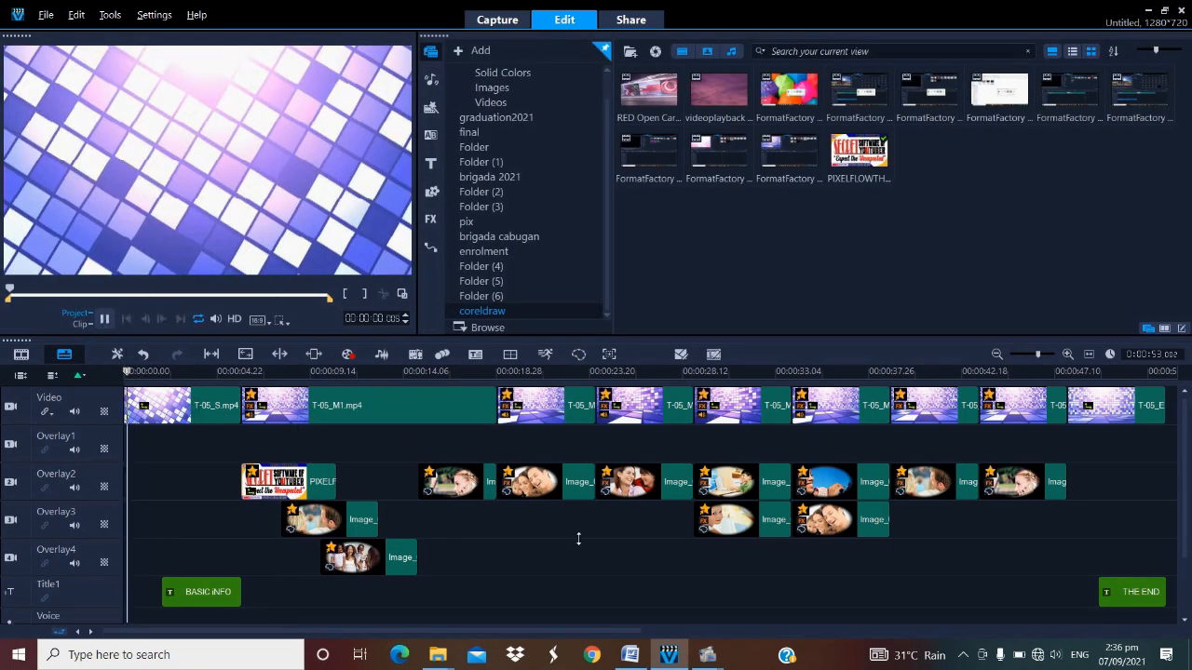
{"action": "key", "text": "space"}
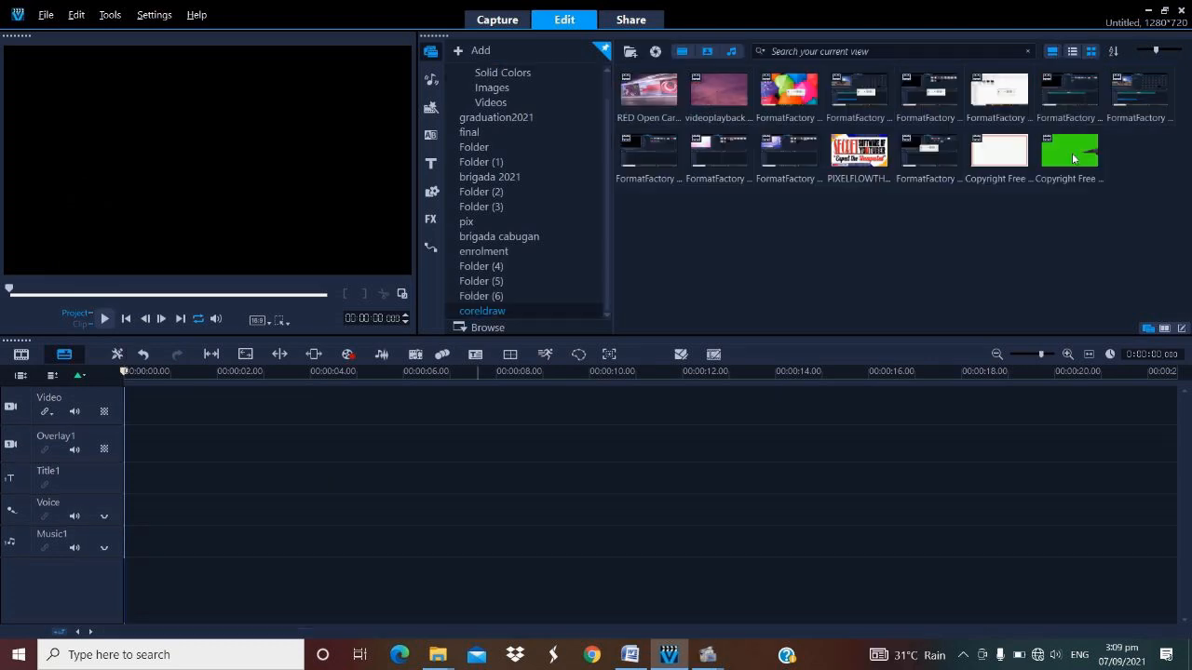
Place the jet green screen clip from the coreldraw folder at the start of Overlay1 and play it
{"action": "left_click_drag", "start_coordinate": [1069, 152], "coordinate": [128, 447]}
{"action": "left_click_drag", "start_coordinate": [225, 447], "coordinate": [223, 447]}
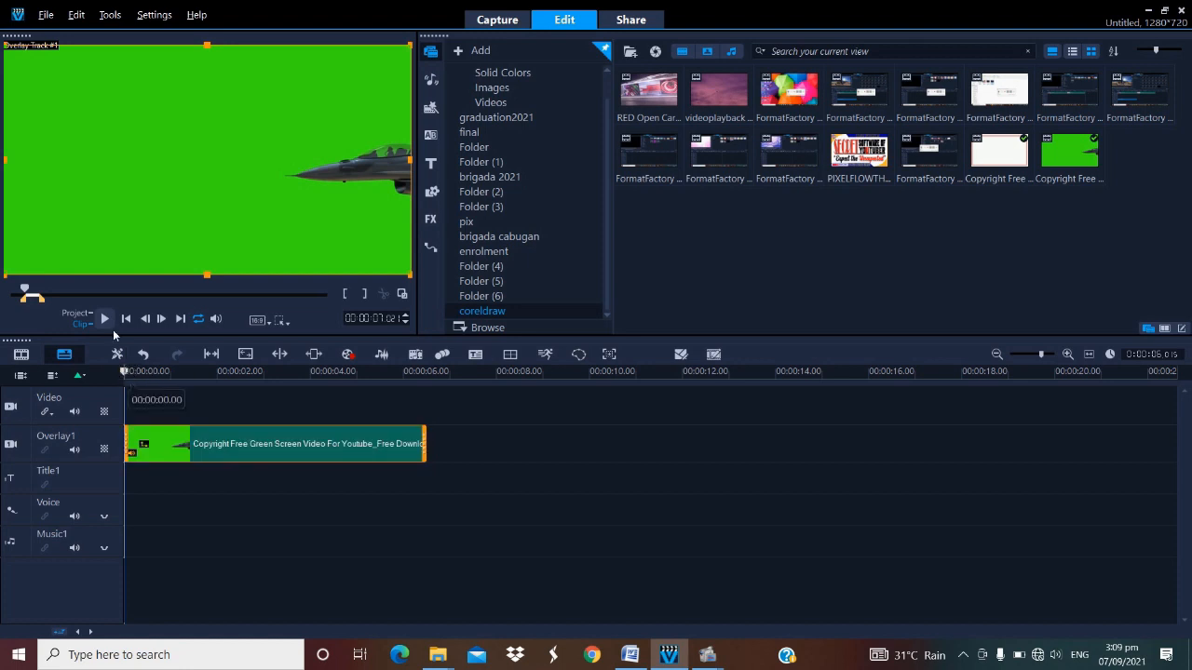
{"action": "left_click", "coordinate": [106, 319]}
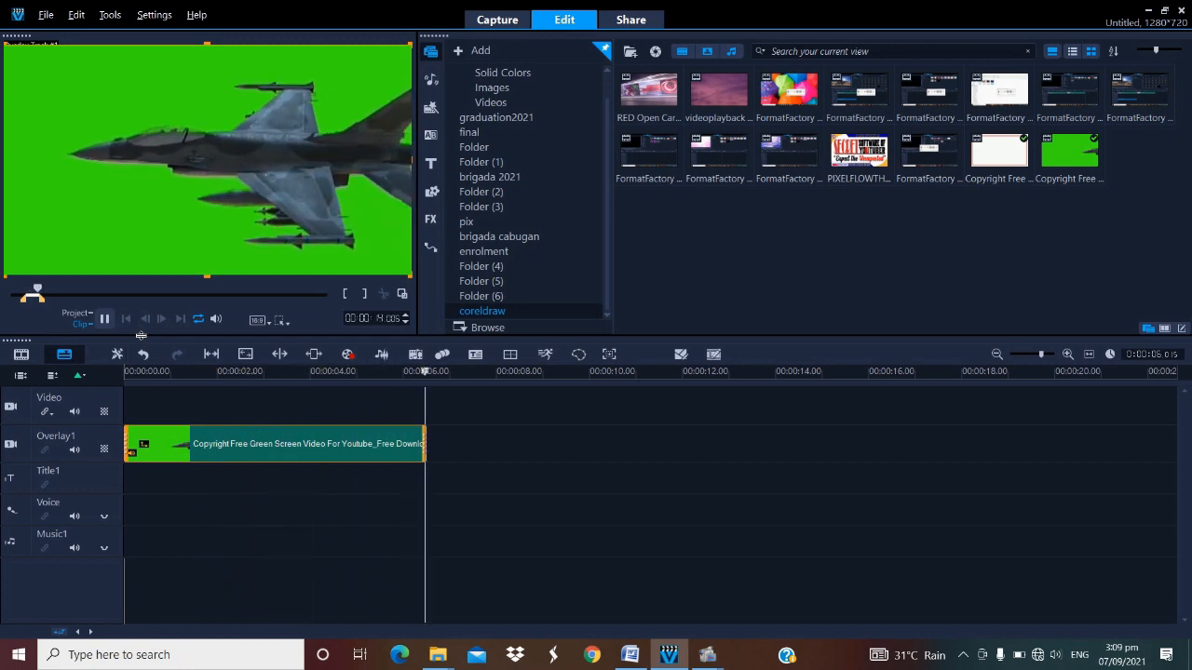
{"action": "key", "text": "space"}
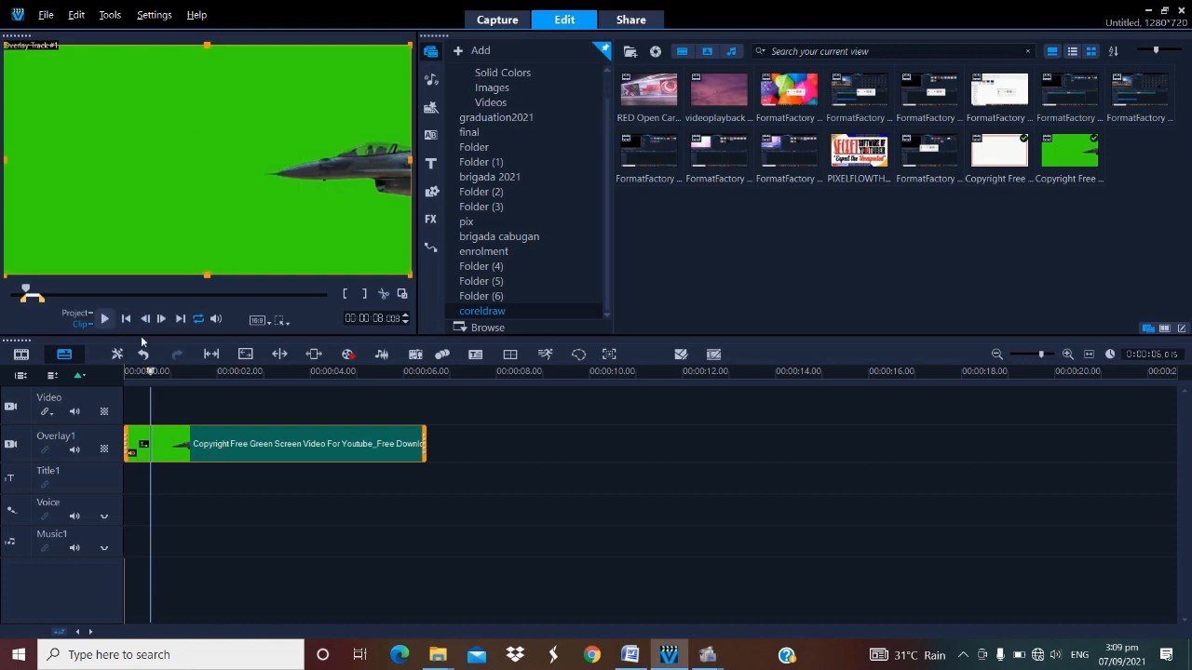
Open the green screen overlay's options and align the clip with Fit to Screen
{"action": "double_click", "coordinate": [207, 444]}
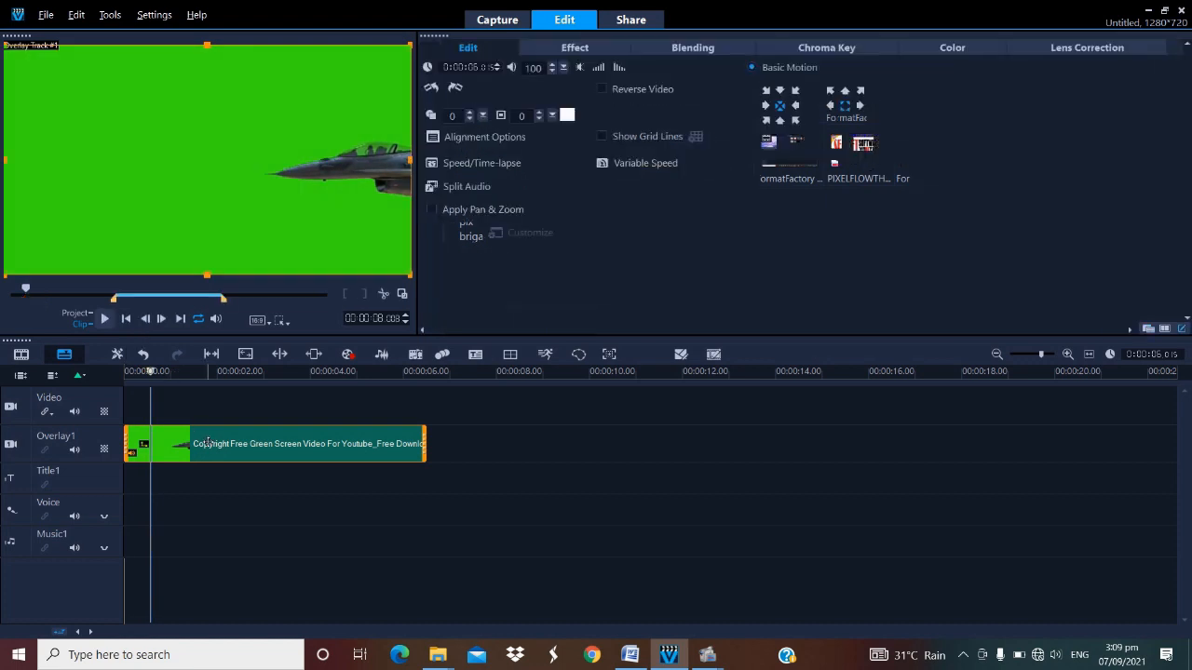
{"action": "left_click", "coordinate": [495, 140]}
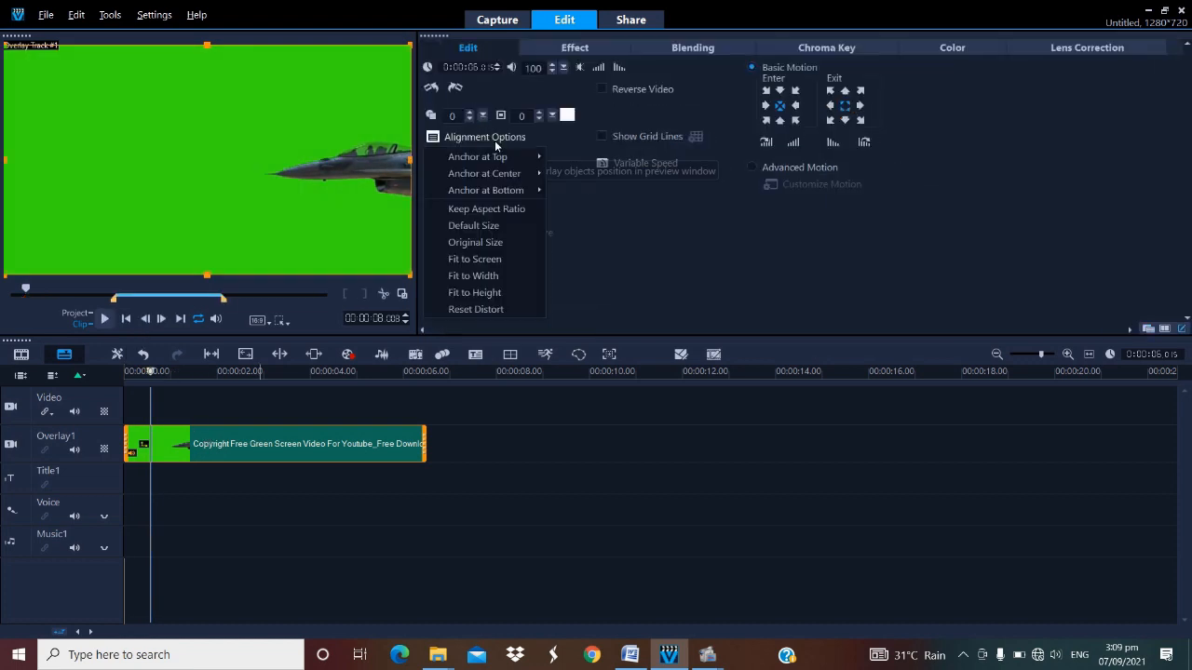
{"action": "left_click", "coordinate": [483, 260]}
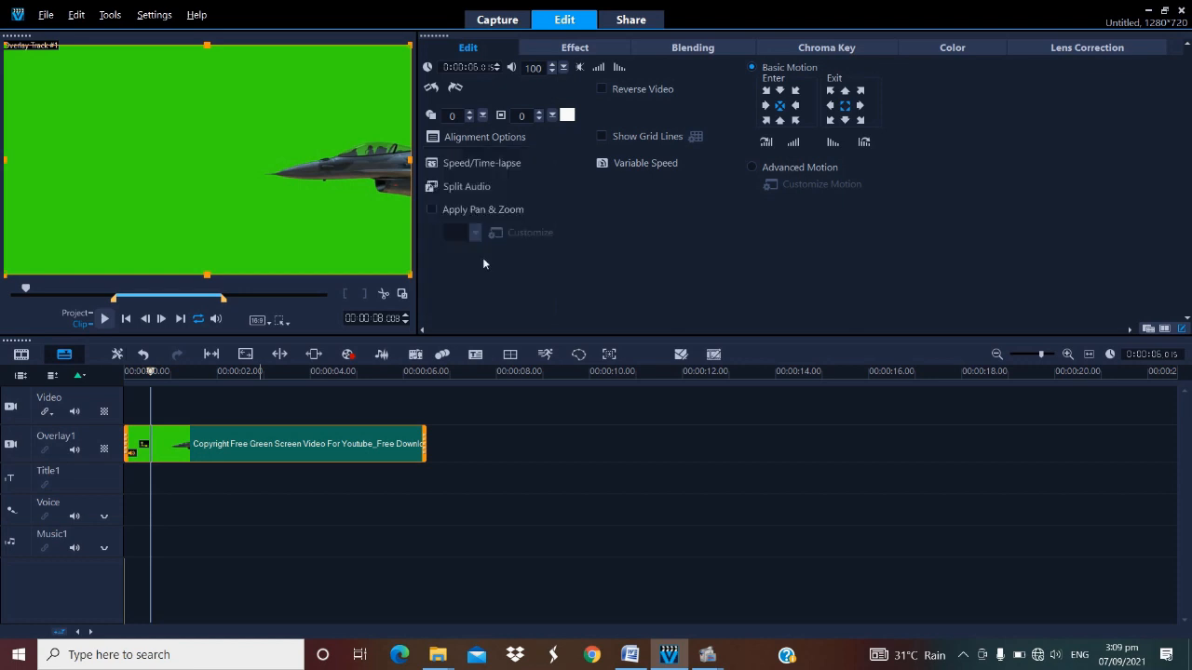
Enable Chroma Key on the jet clip and sample the green background as the mask colour
{"action": "left_click", "coordinate": [823, 50]}
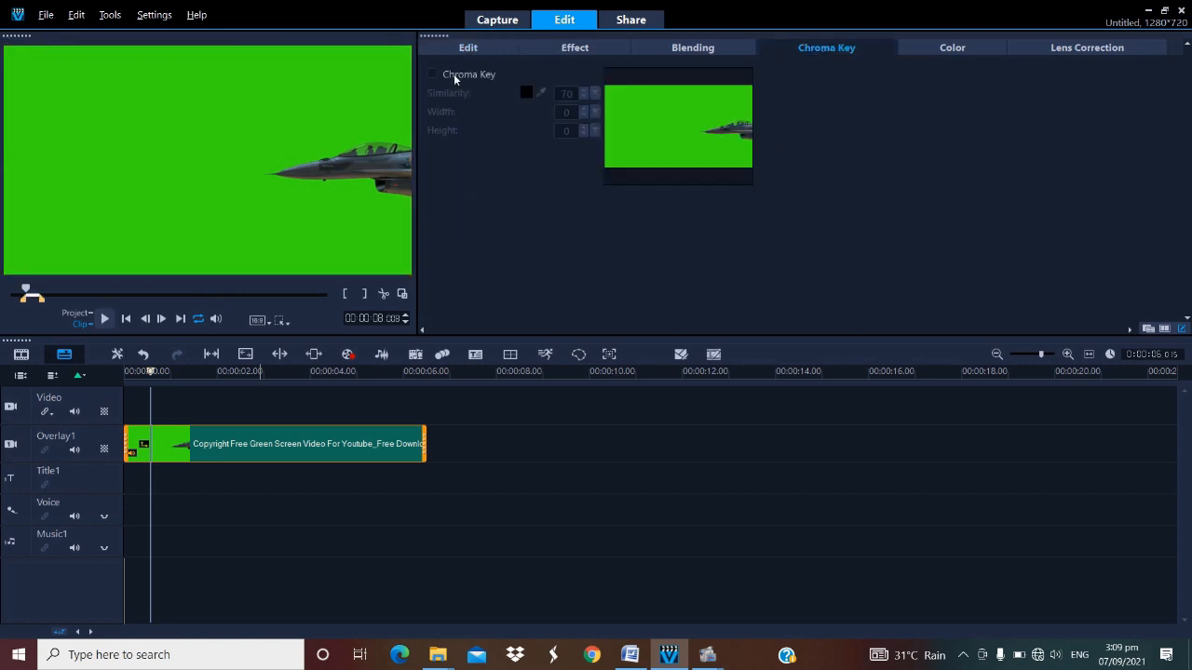
{"action": "left_click", "coordinate": [434, 74]}
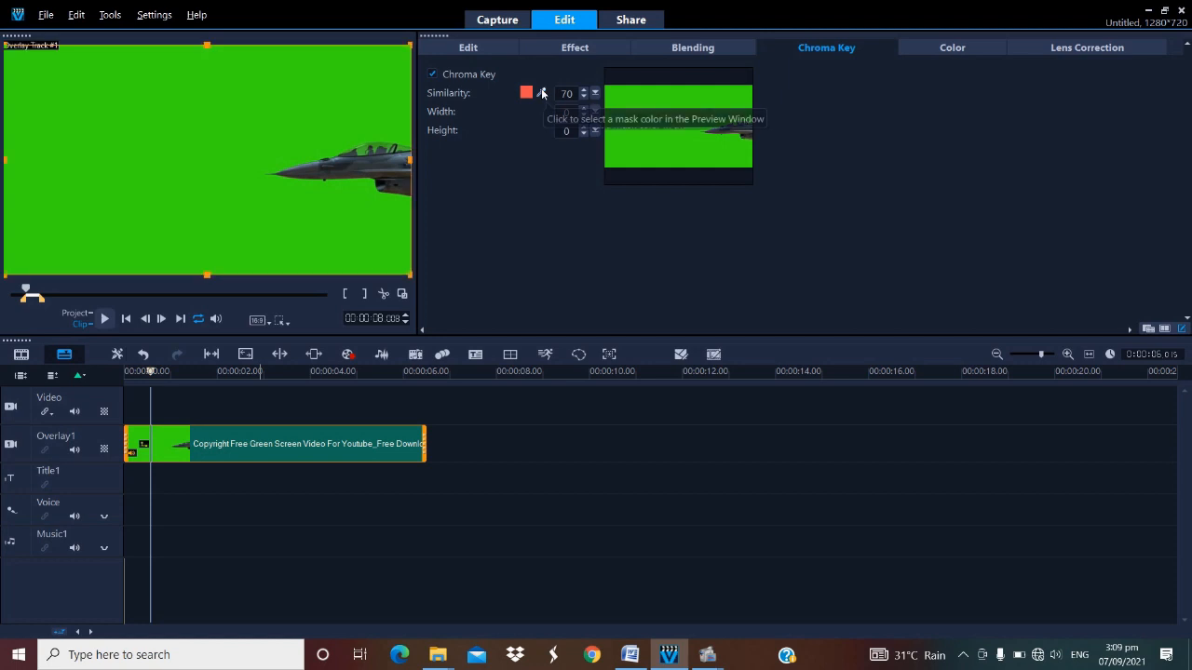
{"action": "left_click", "coordinate": [542, 93]}
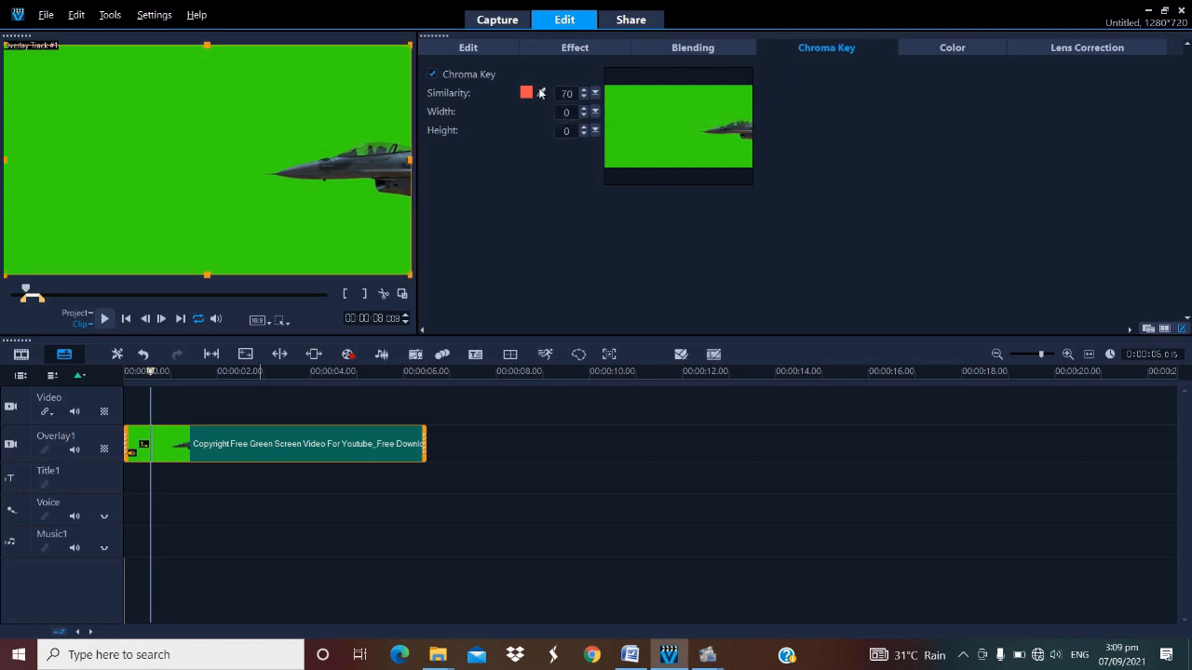
{"action": "left_click", "coordinate": [652, 106]}
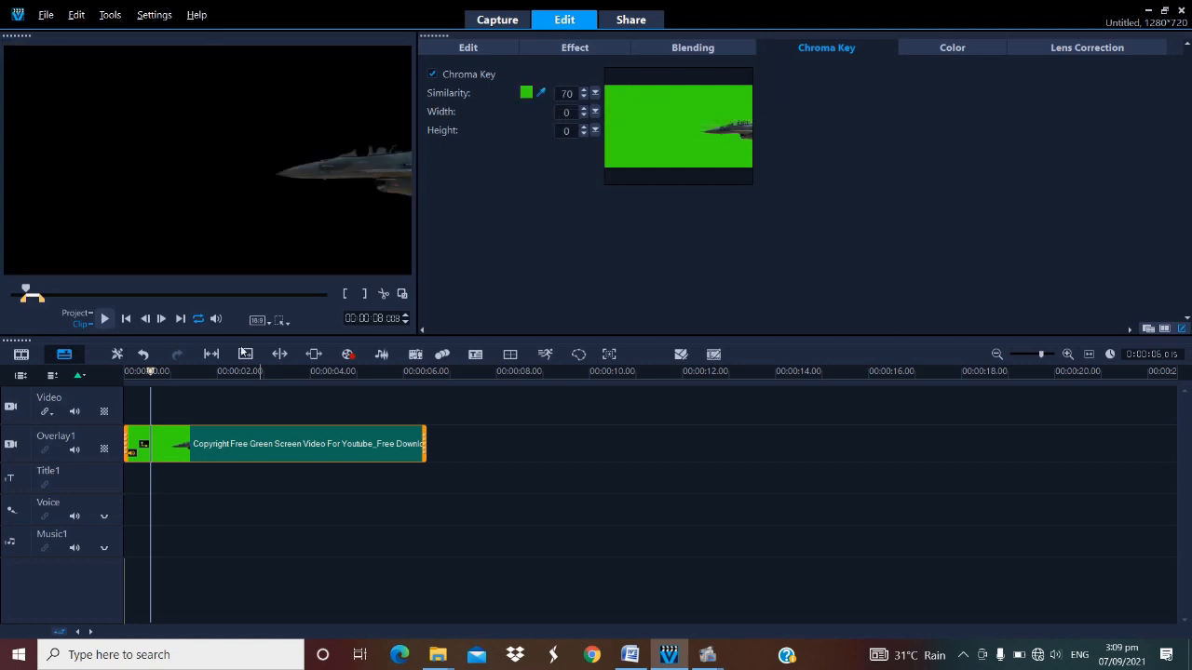
Place Sample_Lake.mp4 from Samples on the Video track, trimmed to the jet overlay's length, and play the composite
{"action": "left_click", "coordinate": [91, 378]}
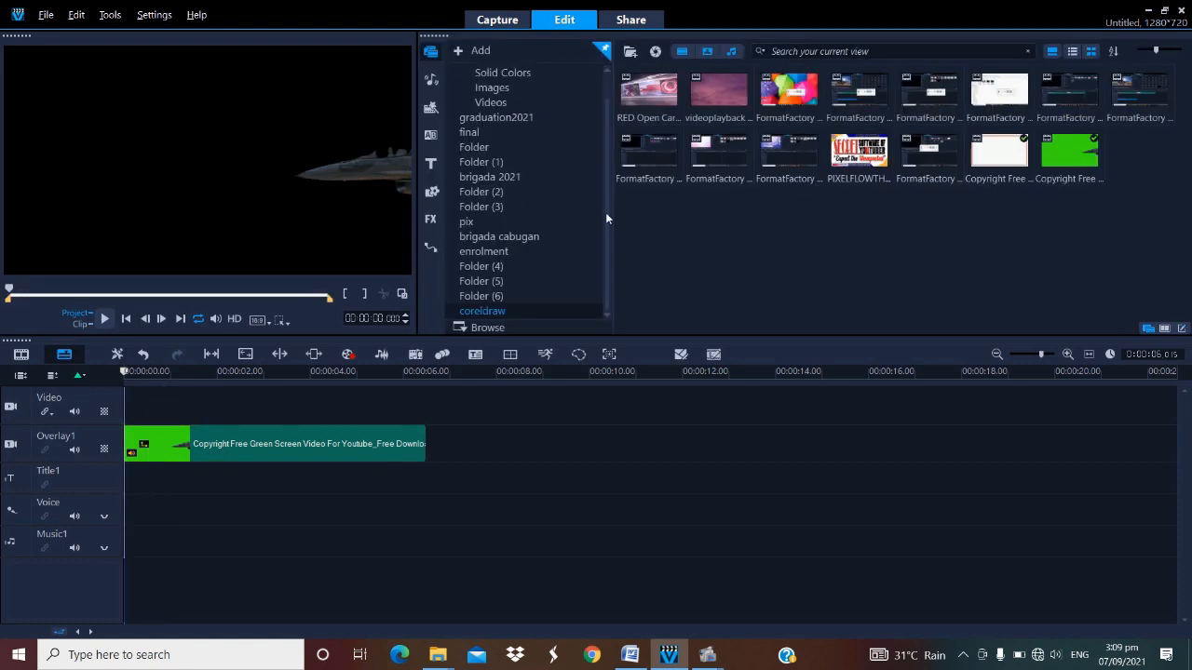
{"action": "scroll", "coordinate": [606, 212], "scroll_direction": "up", "scroll_amount": 1}
{"action": "left_click", "coordinate": [491, 75]}
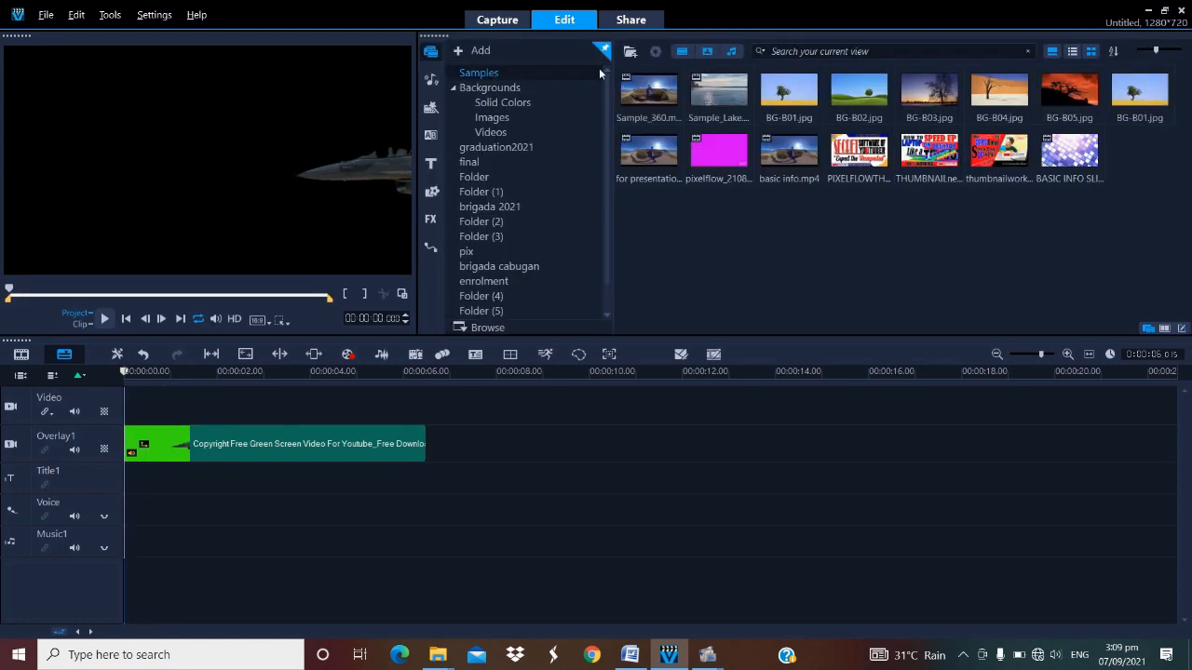
{"action": "left_click", "coordinate": [718, 90]}
{"action": "left_click_drag", "start_coordinate": [718, 90], "coordinate": [319, 406]}
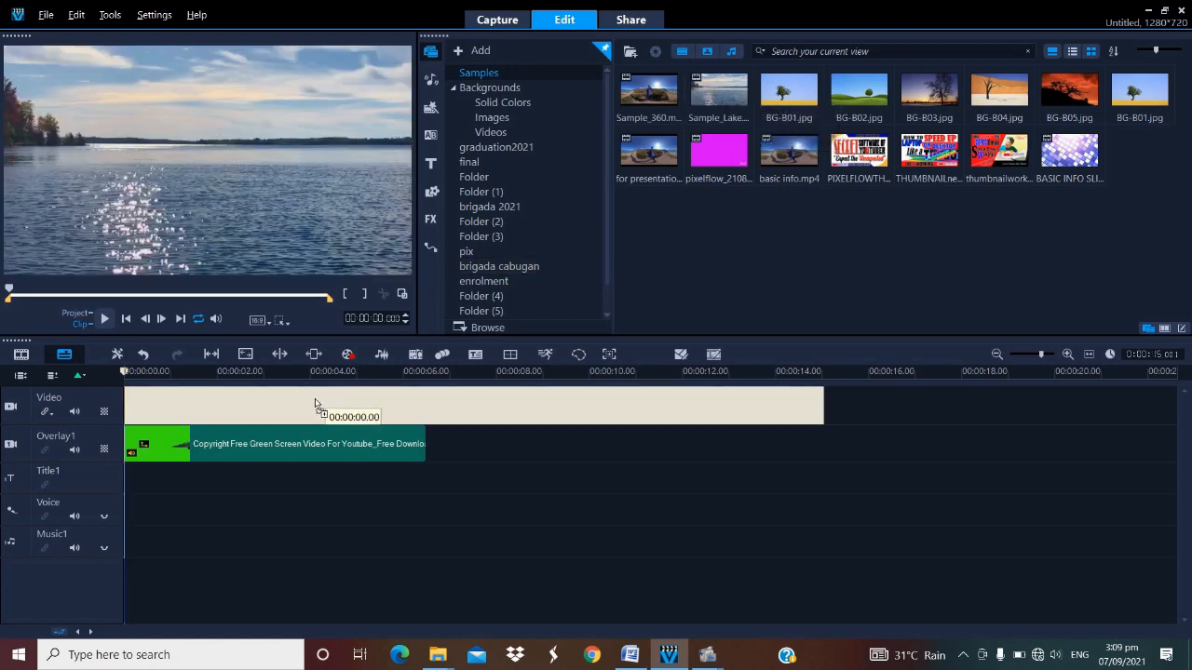
{"action": "left_click_drag", "start_coordinate": [821, 407], "coordinate": [53, 397]}
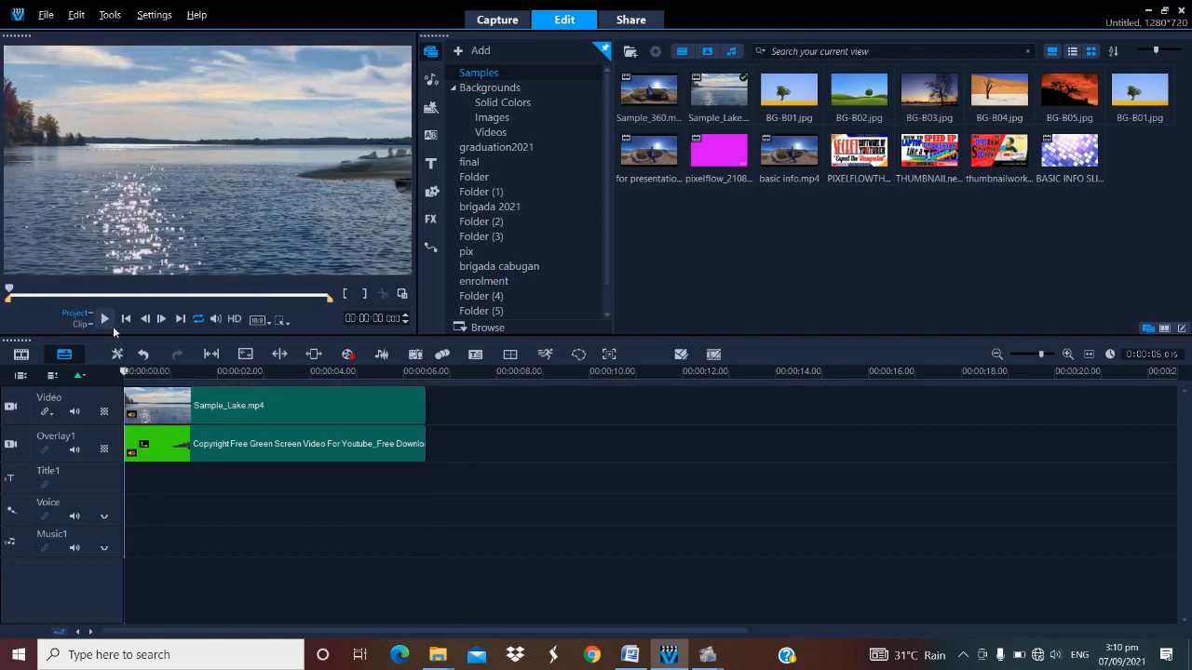
{"action": "key", "text": "space"}
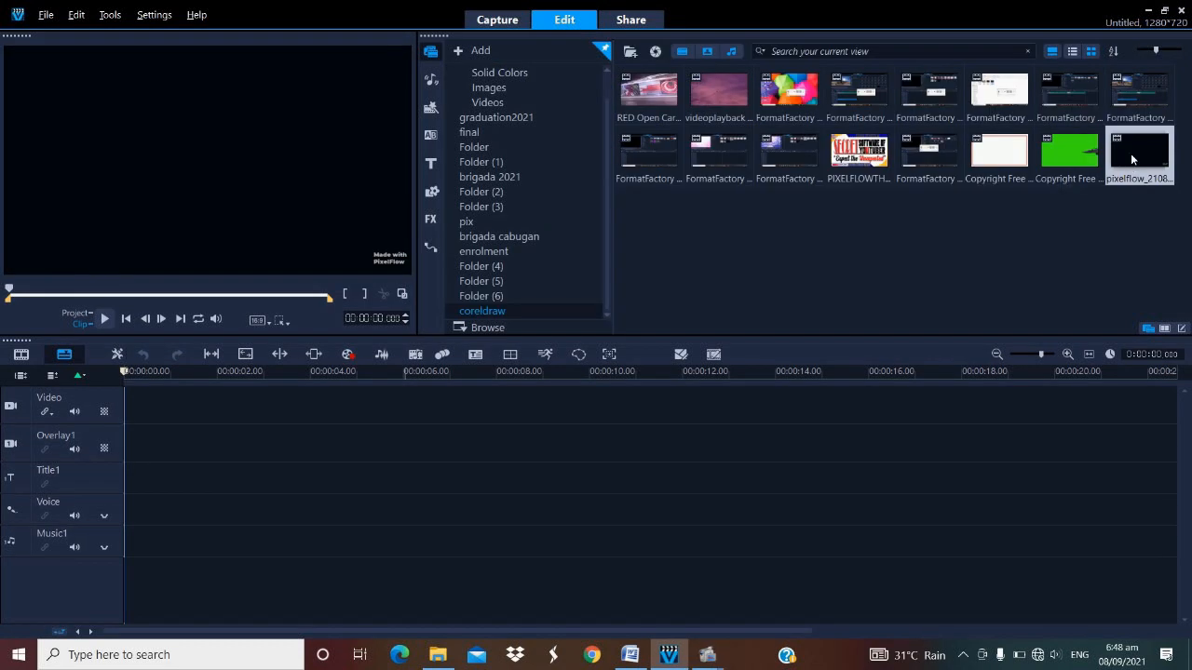
Add the pixelflow clip from the coreldraw folder to the start of the Video track and play its BASIC iNFO animation
{"action": "left_click_drag", "start_coordinate": [1131, 152], "coordinate": [124, 413]}
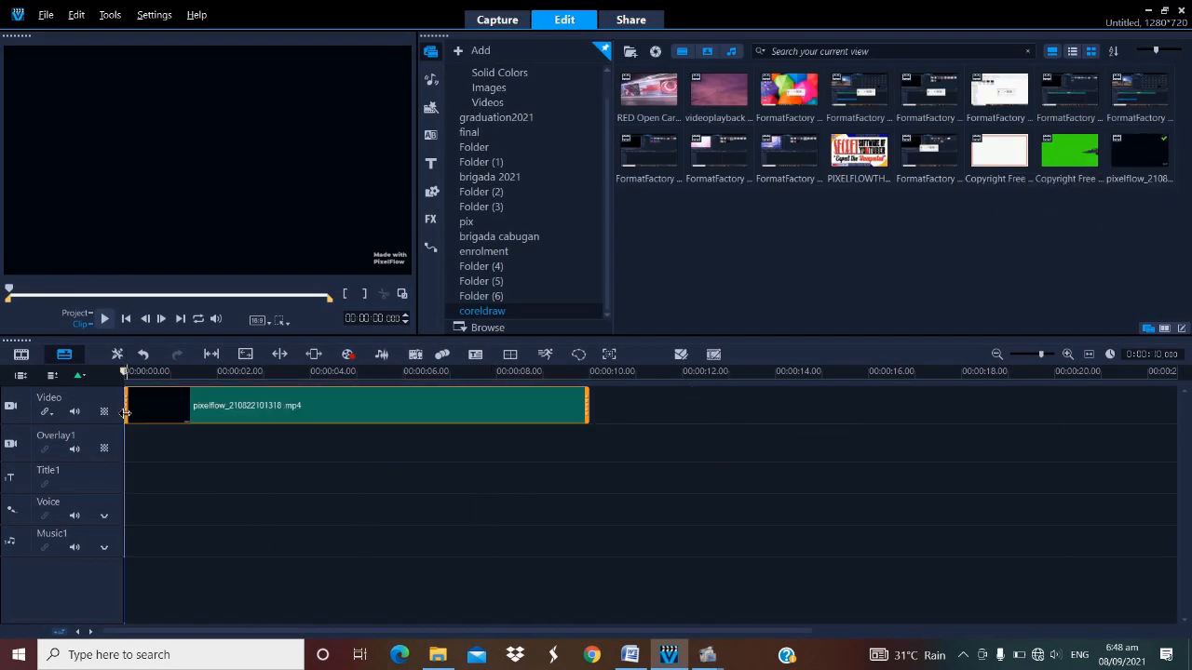
{"action": "left_click", "coordinate": [105, 320]}
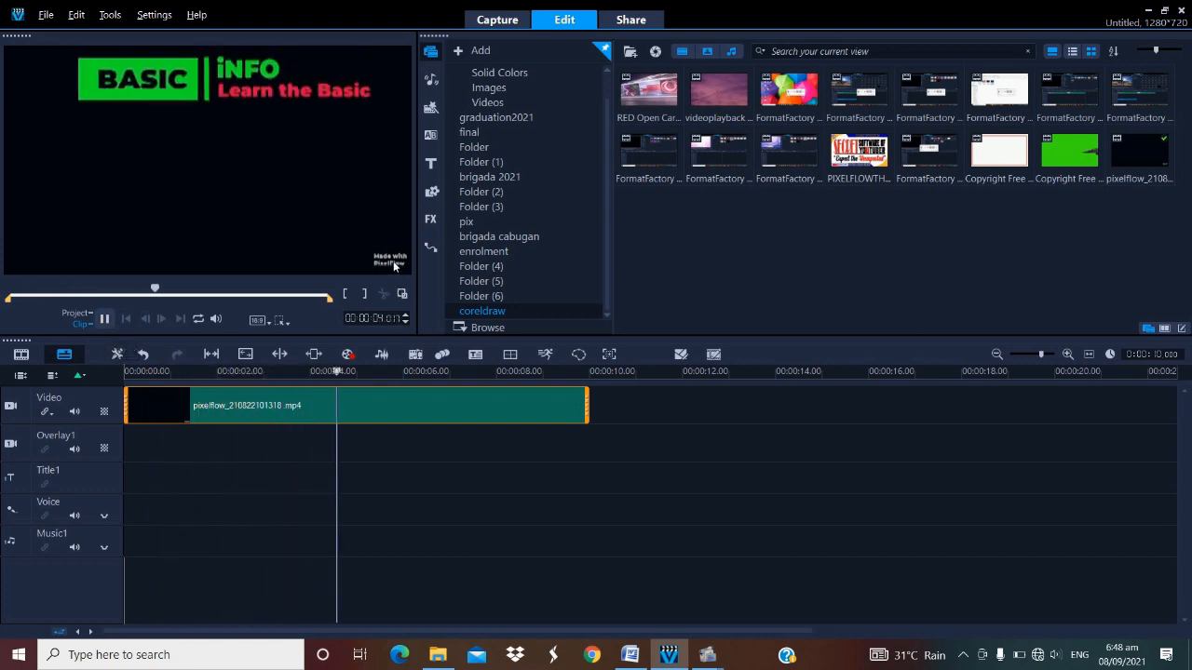
{"action": "left_click", "coordinate": [137, 408]}
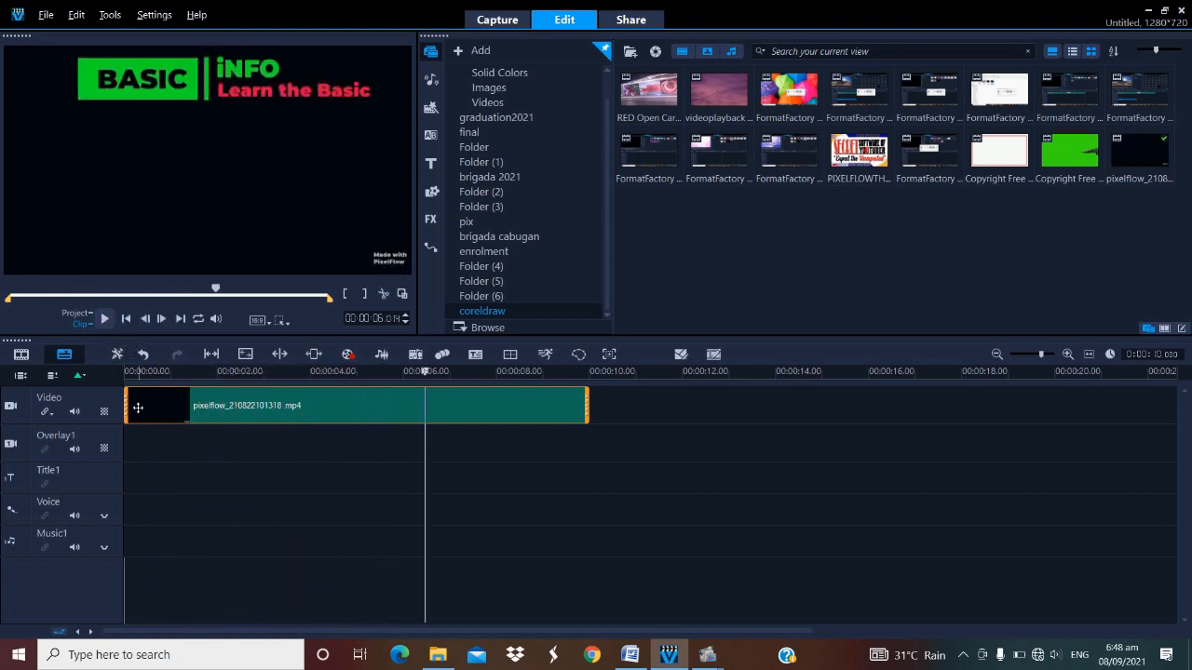
Move the pixelflow clip from the Video track to the start of Overlay1 and align it with Fit to Screen
{"action": "left_click_drag", "start_coordinate": [138, 408], "coordinate": [128, 435]}
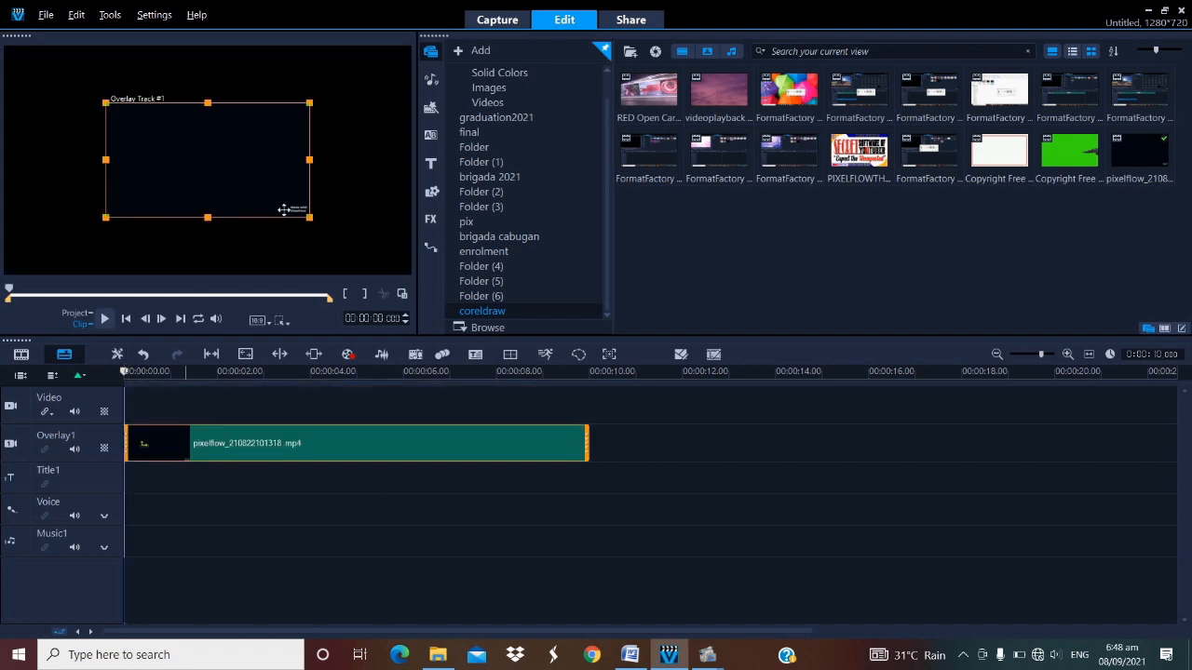
{"action": "left_click_drag", "start_coordinate": [312, 220], "coordinate": [384, 262]}
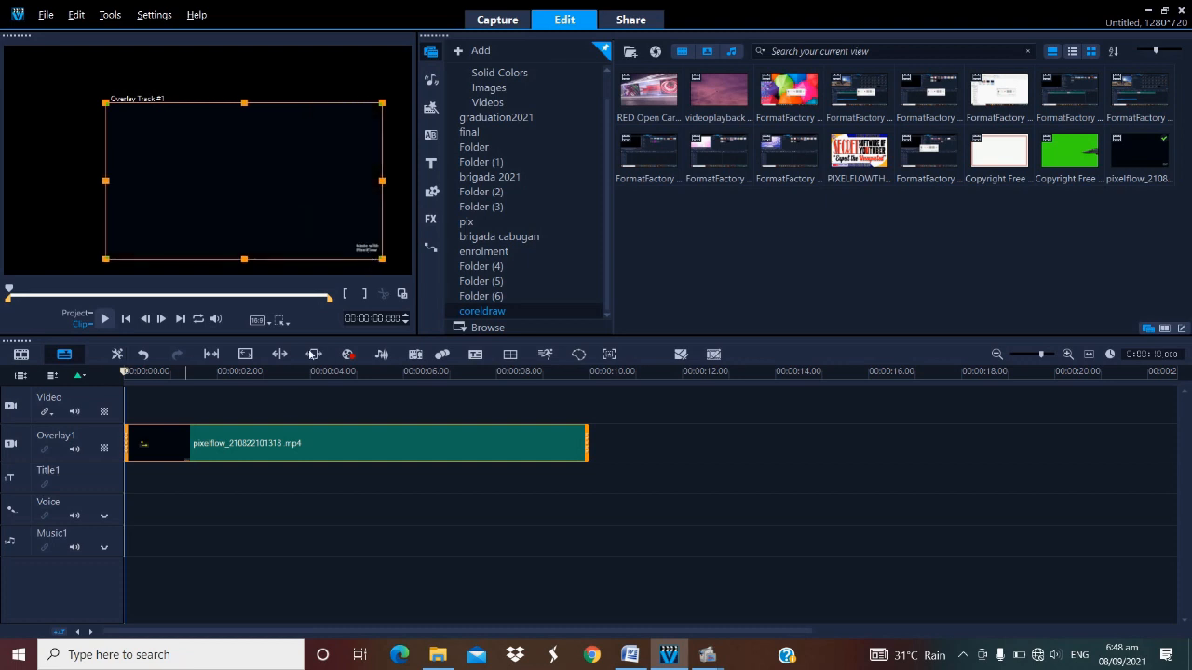
{"action": "double_click", "coordinate": [284, 443]}
{"action": "left_click", "coordinate": [508, 137]}
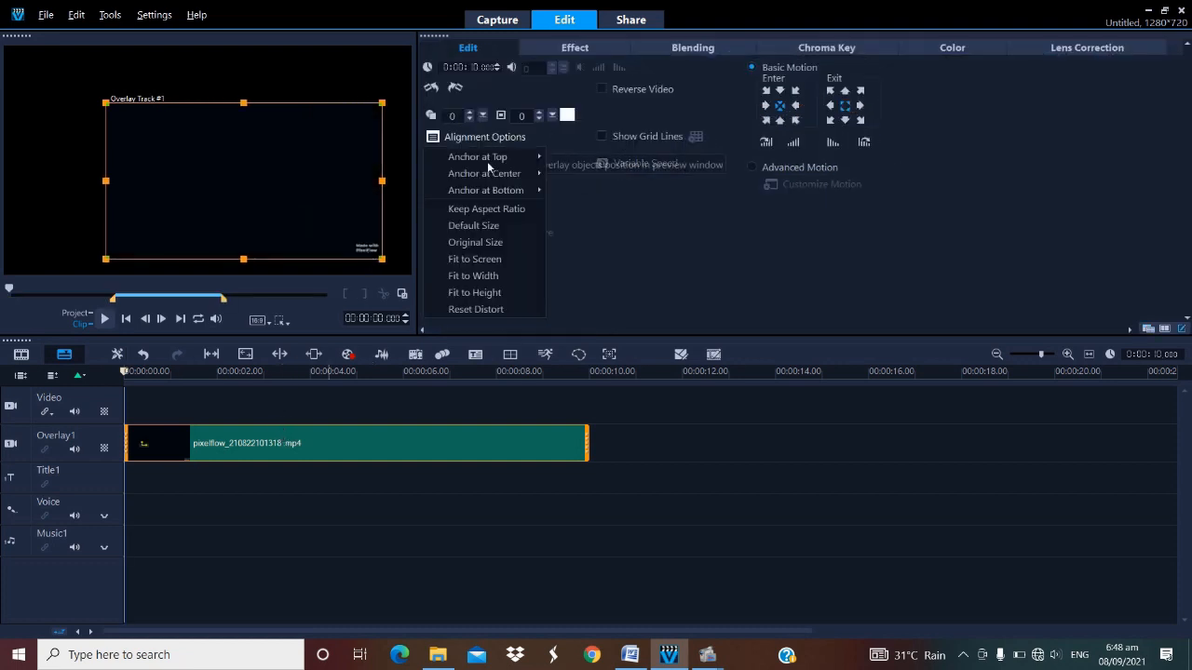
{"action": "left_click", "coordinate": [481, 261]}
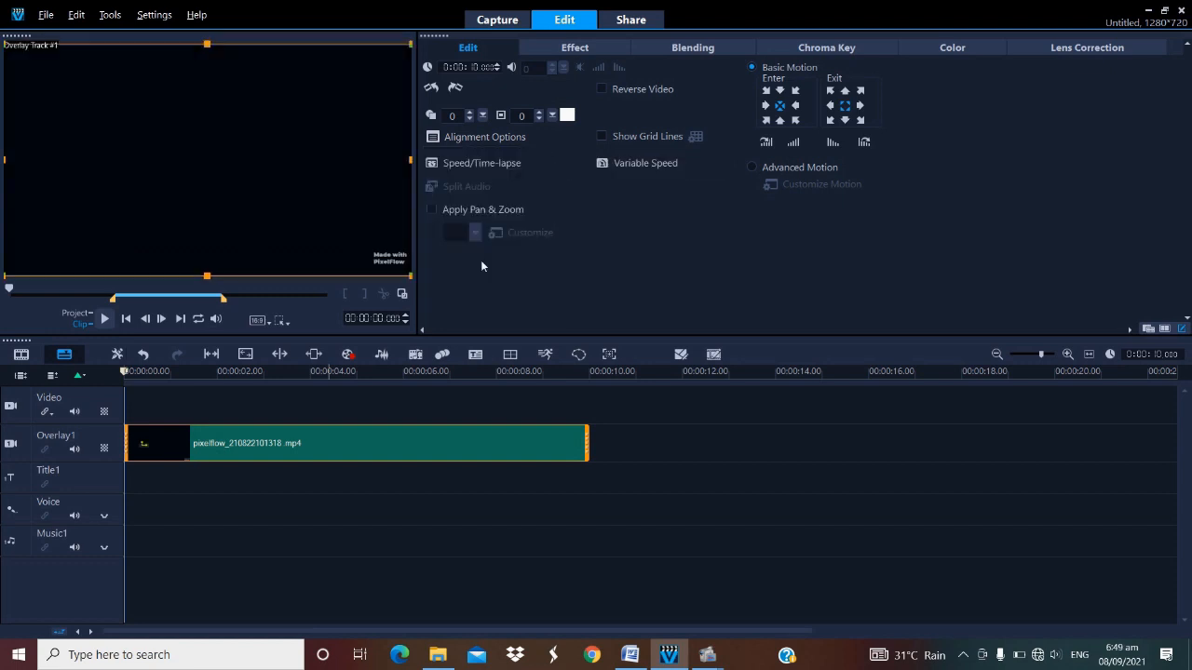
Shift the pixelflow overlay downward in the preview so its logo sits nearer mid-frame, and play the animation
{"action": "left_click_drag", "start_coordinate": [266, 112], "coordinate": [267, 162]}
{"action": "key", "text": "space"}
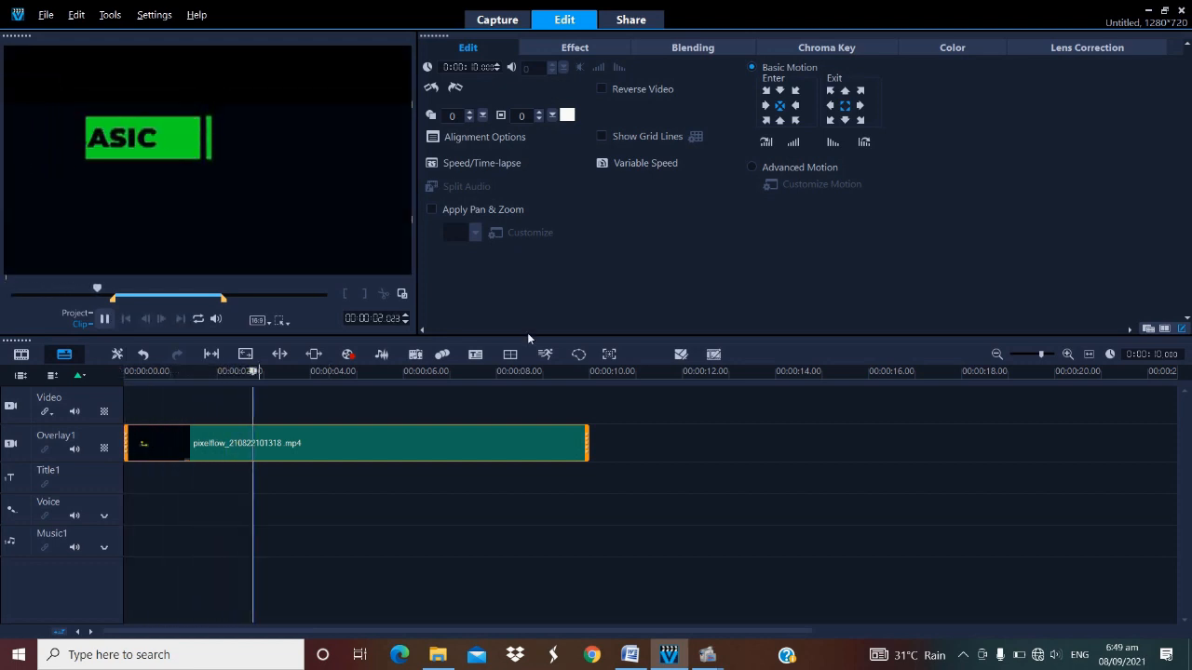
{"action": "key", "text": "space"}
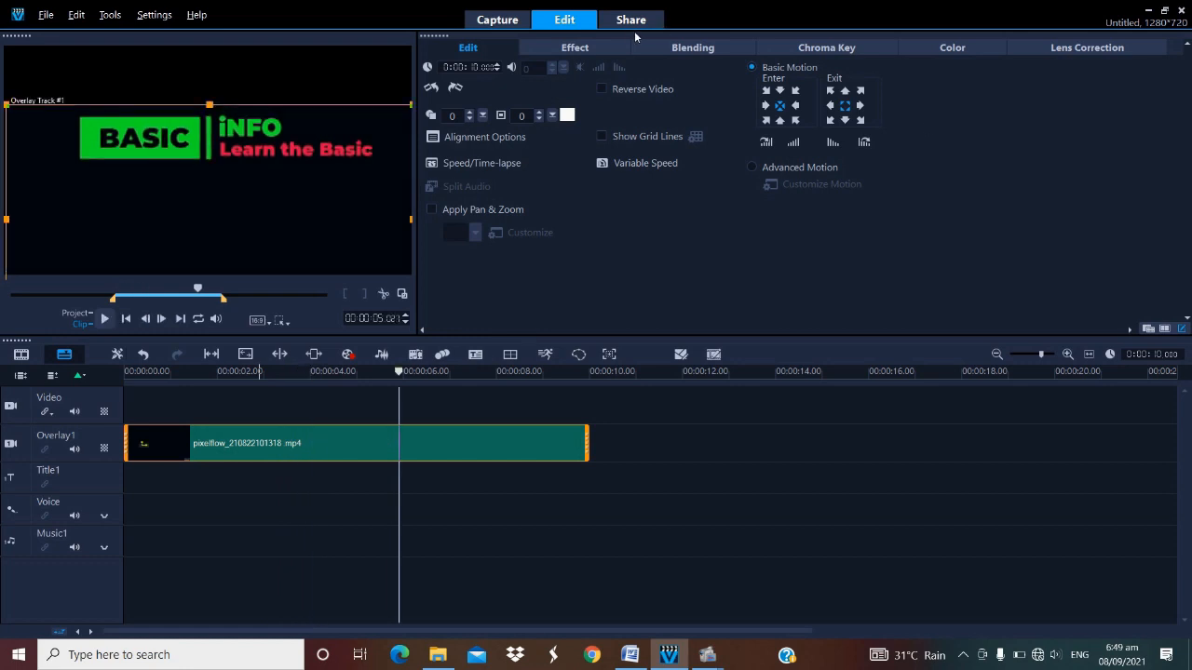
Render the logo animation as an MPEG-4 AVC video (1280 x 720, 30p, 10Mbps) with the file name basic
{"action": "left_click", "coordinate": [632, 23]}
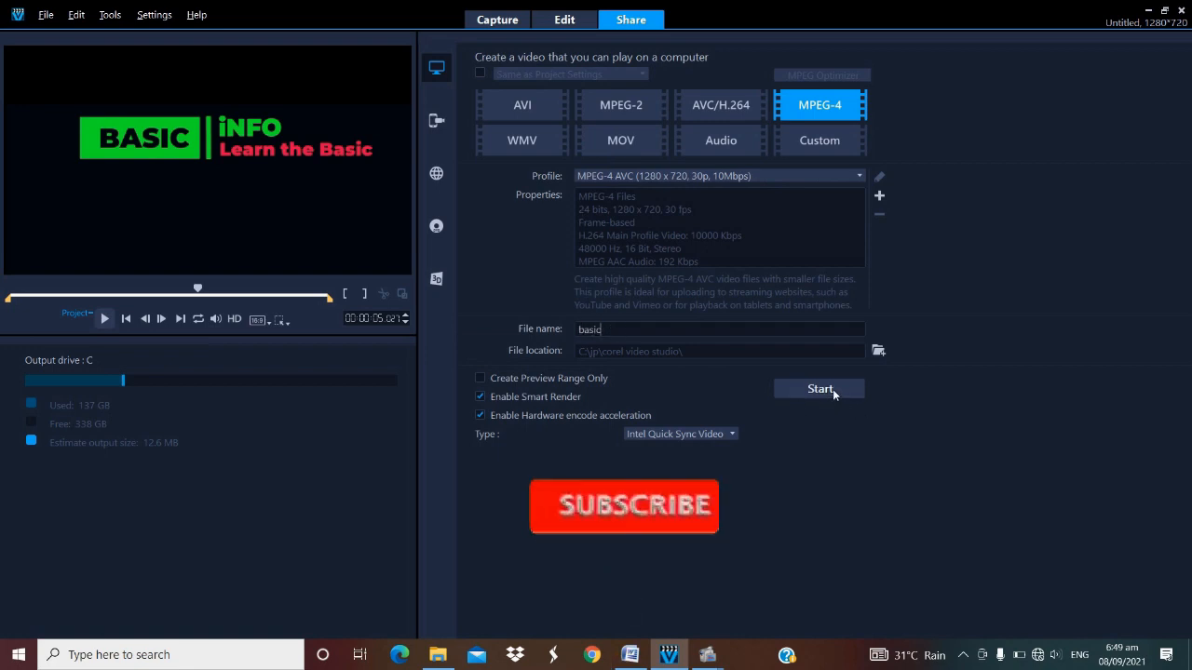
{"action": "left_click", "coordinate": [820, 390]}
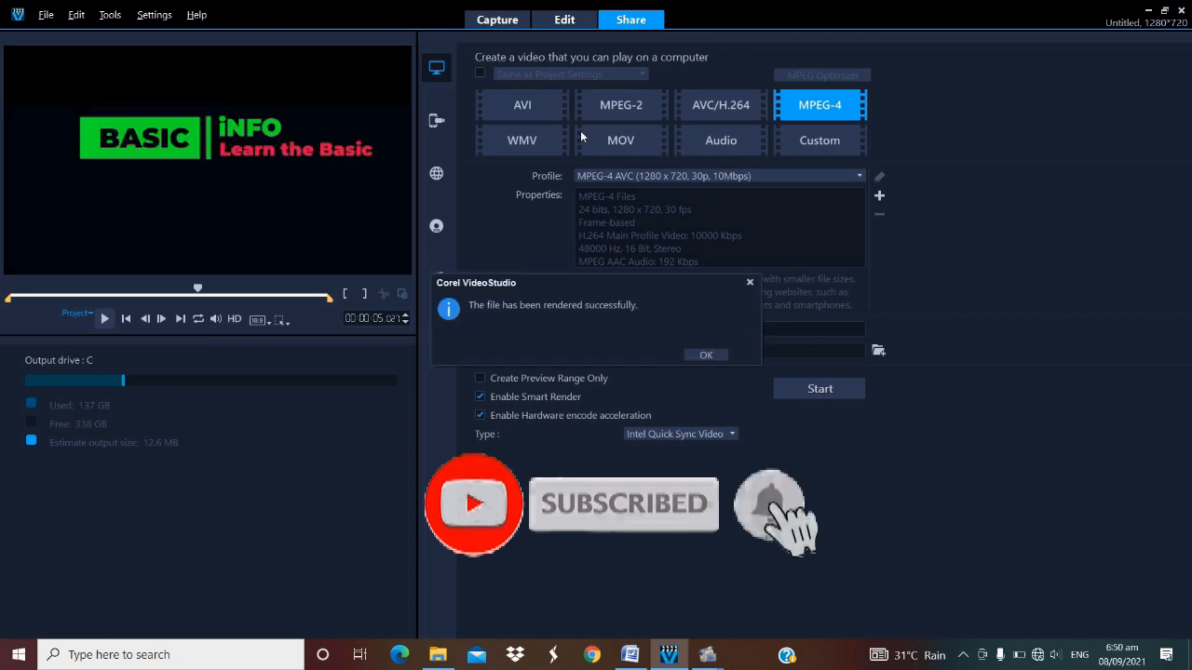
{"action": "left_click", "coordinate": [773, 351]}
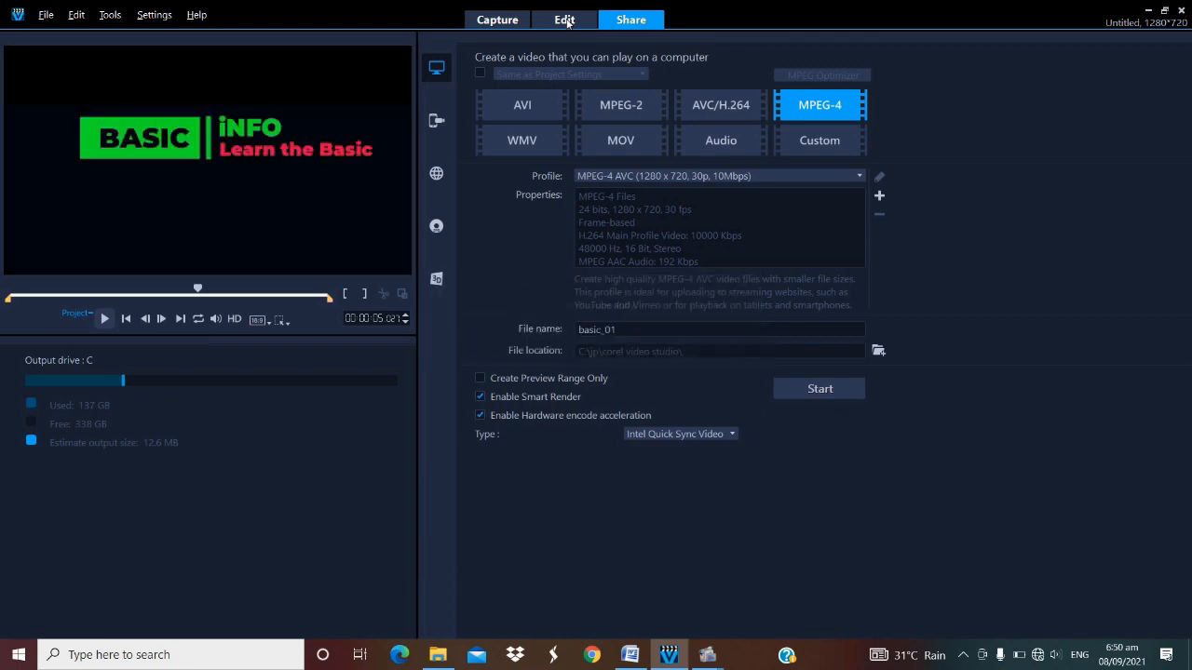